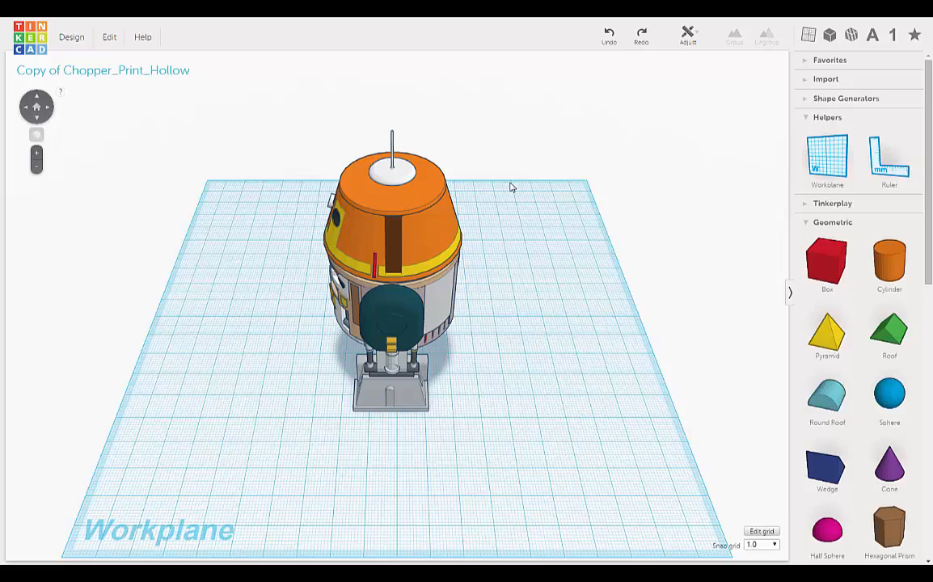
Step: Delete the antenna and its white disc from the top of the droid's orange dome
right_click_drag(315, 170, 486, 109)
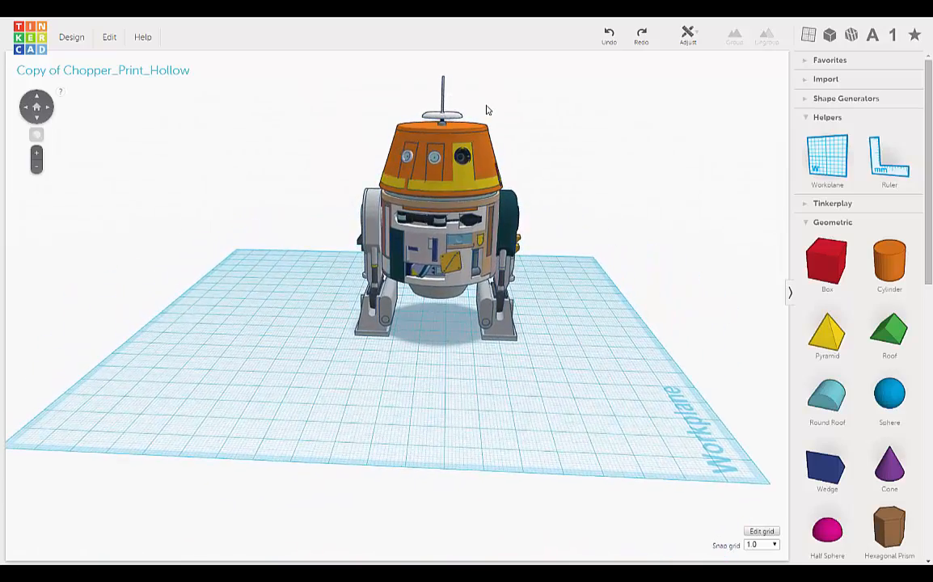
scroll(488, 110, "up", 3)
middle_click_drag(497, 121, 466, 232)
right_click_drag(466, 232, 436, 127)
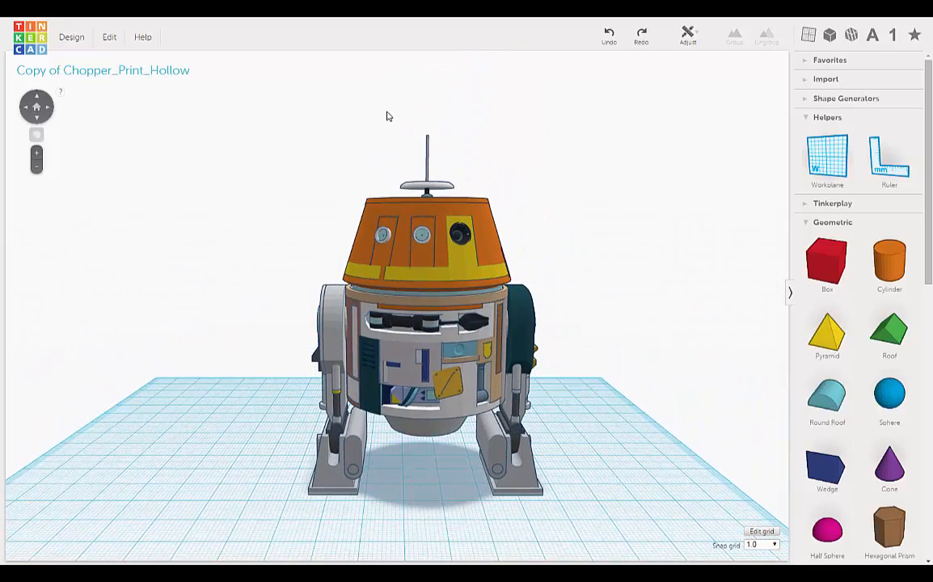
left_click_drag(386, 110, 482, 194)
scroll(509, 158, "up", 5)
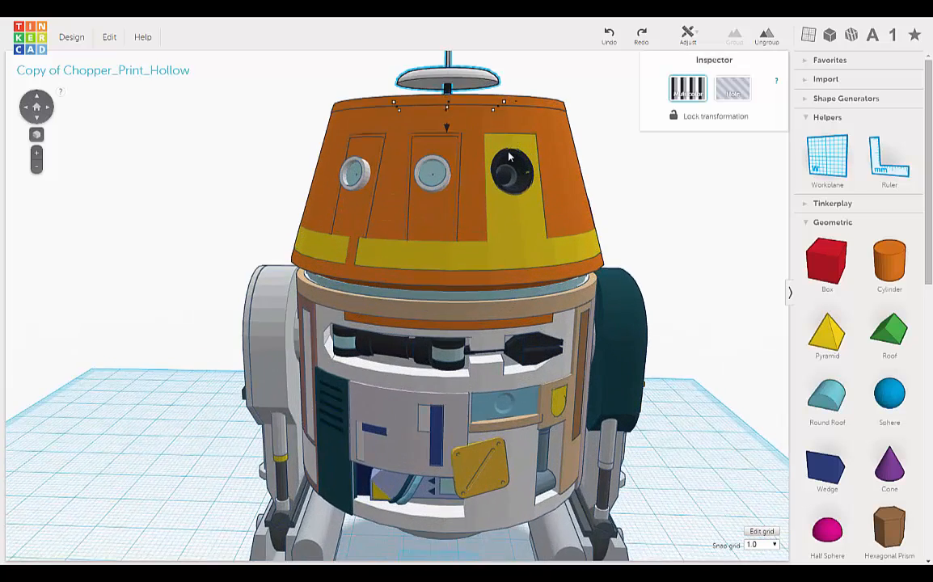
middle_click_drag(509, 157, 506, 235)
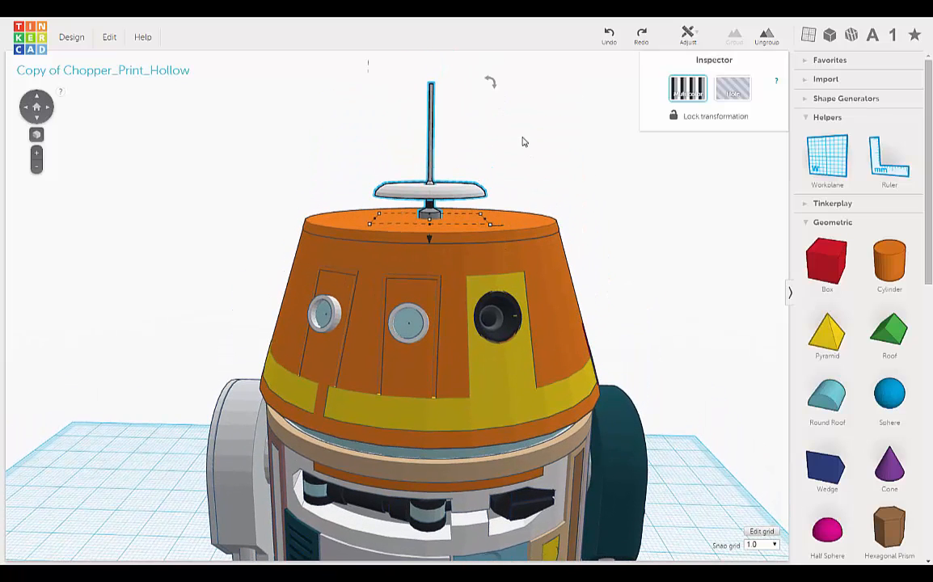
key("Delete")
right_click_drag(459, 154, 464, 154)
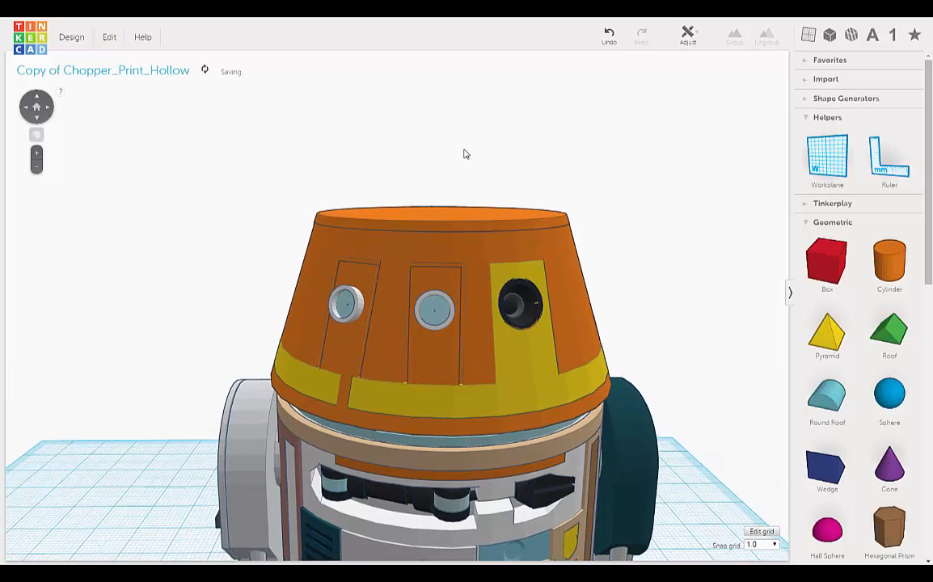
Step: Order a 3D print of the design in colors through Shapeways and continue to the printing service's model page
scroll(464, 150, "down", 10)
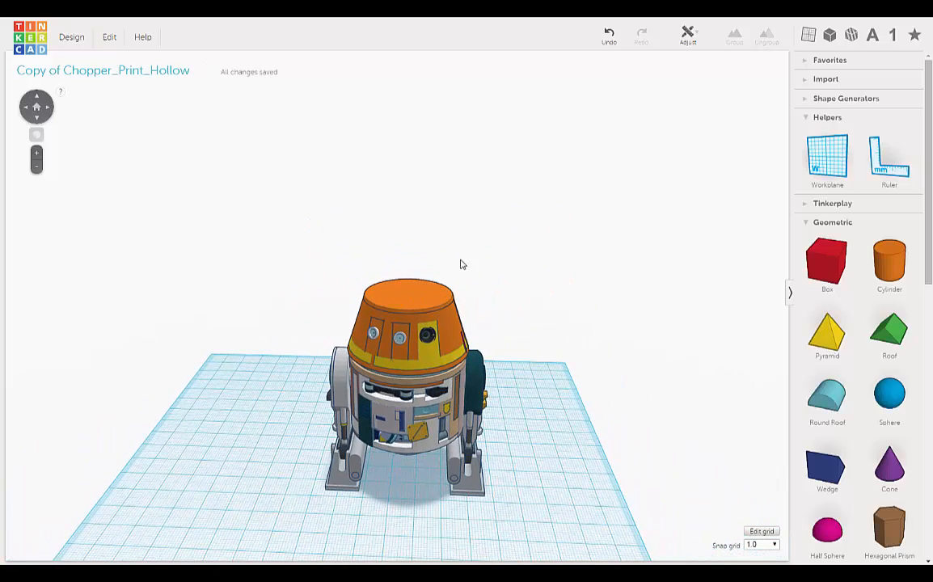
right_click_drag(462, 265, 499, 199)
scroll(499, 199, "up", 3)
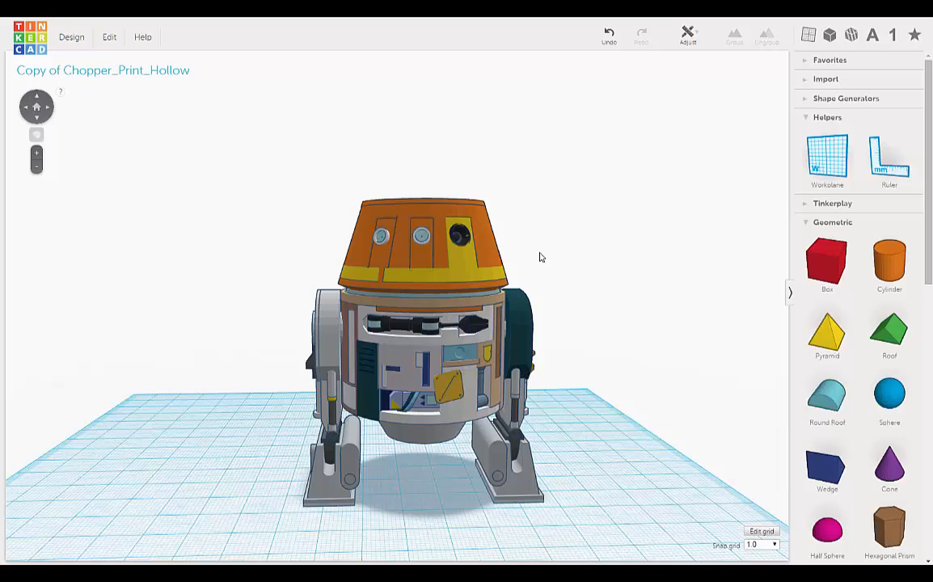
right_click_drag(542, 261, 404, 204)
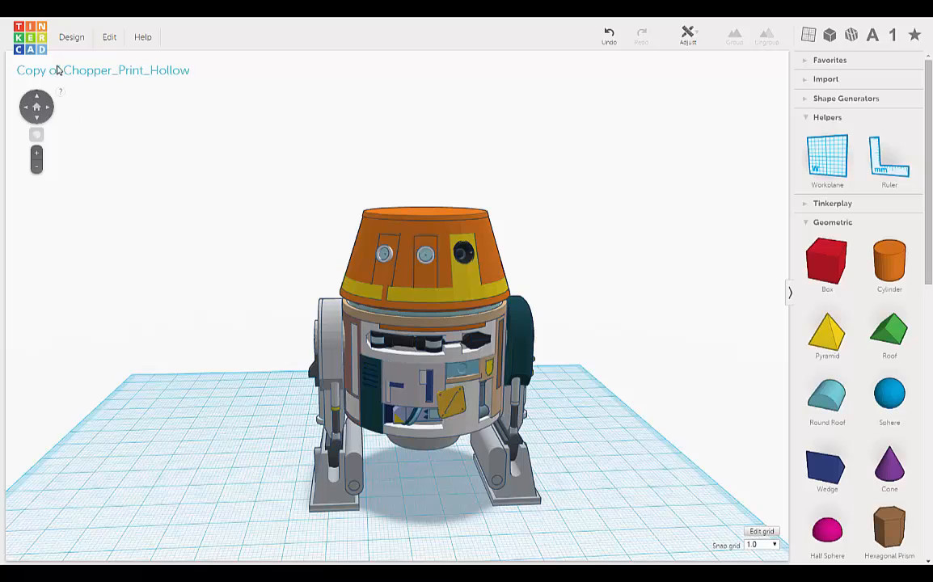
left_click(75, 40)
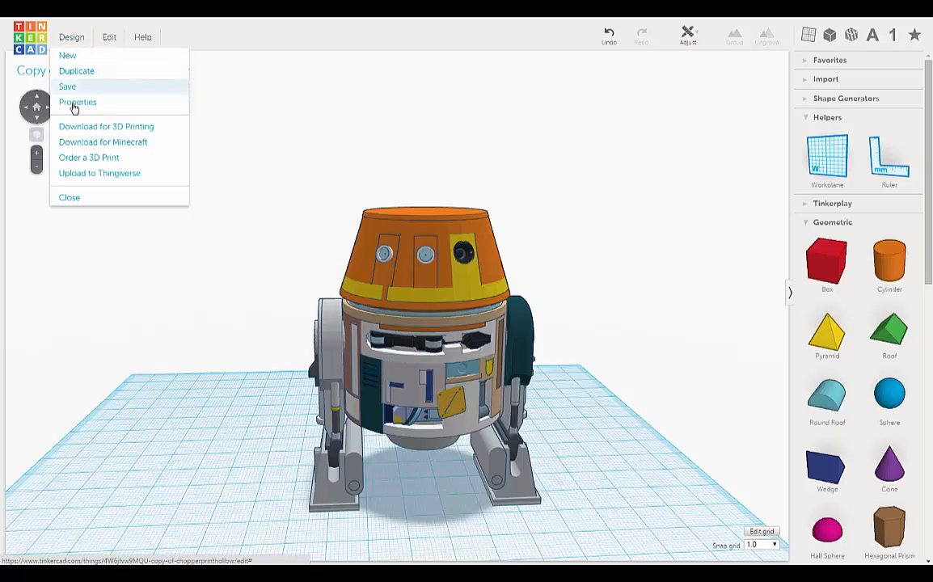
left_click(78, 157)
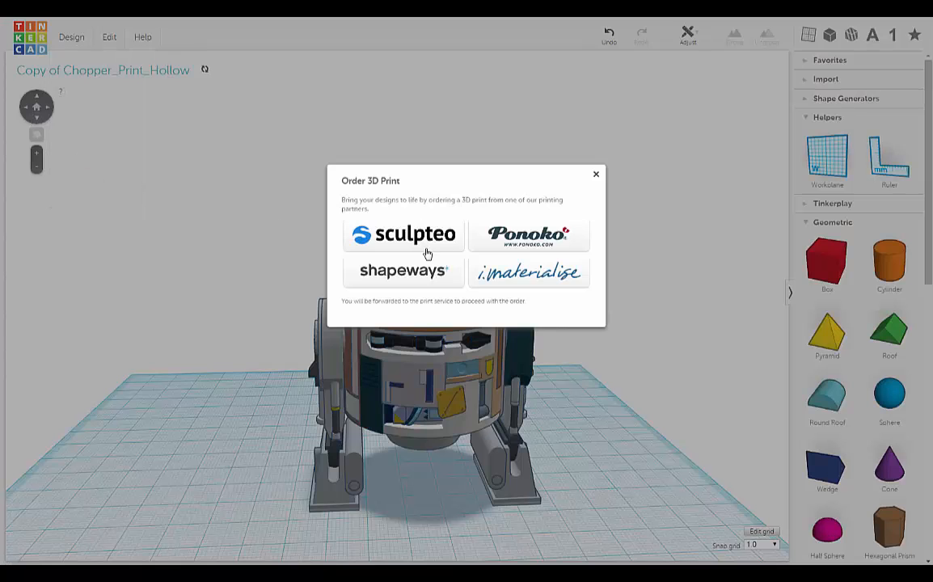
left_click(419, 274)
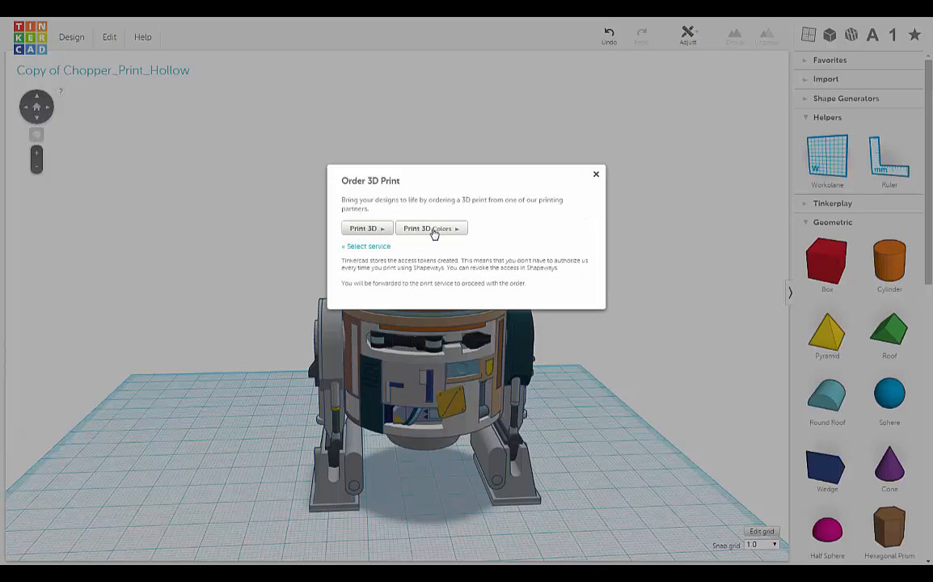
left_click(433, 231)
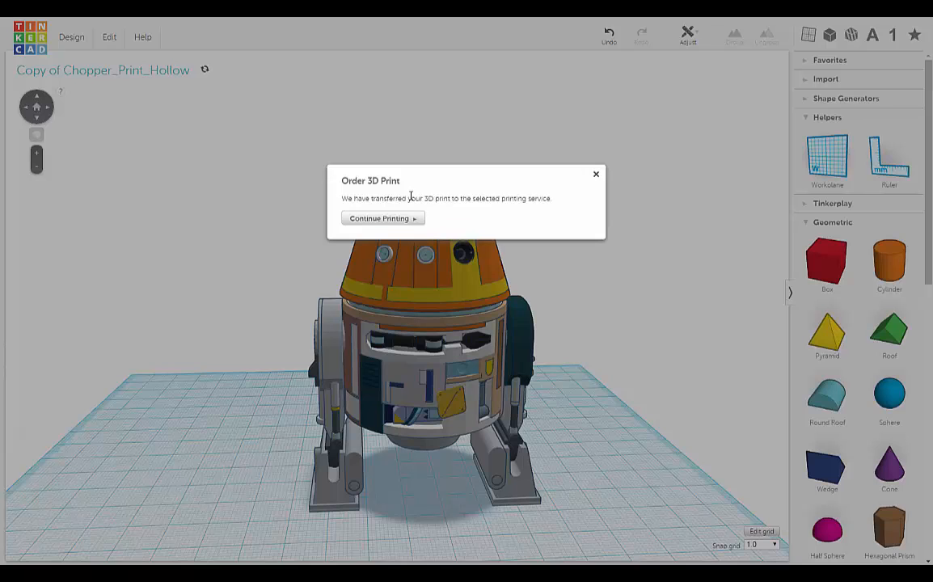
left_click(381, 219)
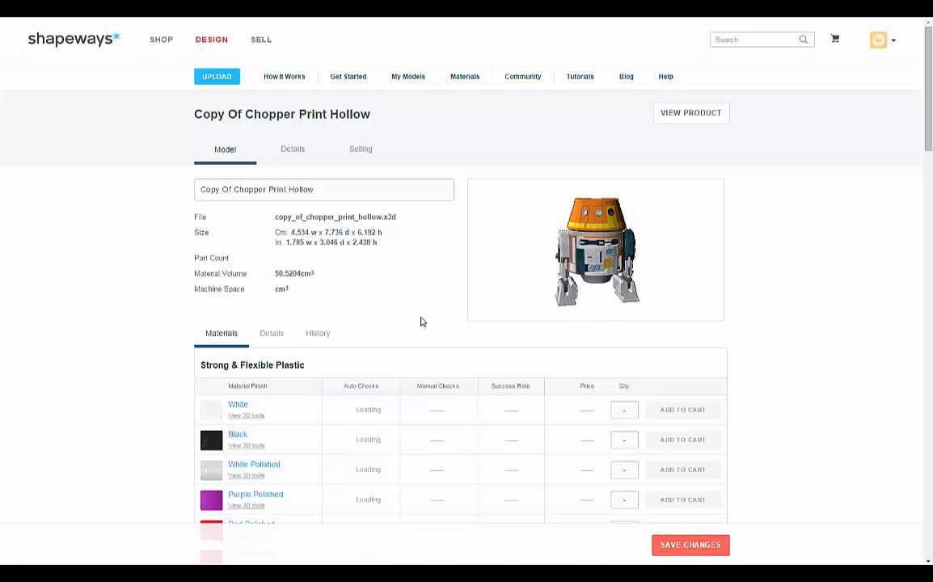
Step: Review the material list and open the automatic-check issues for Full Color Sandstone
scroll(433, 322, "down", 2)
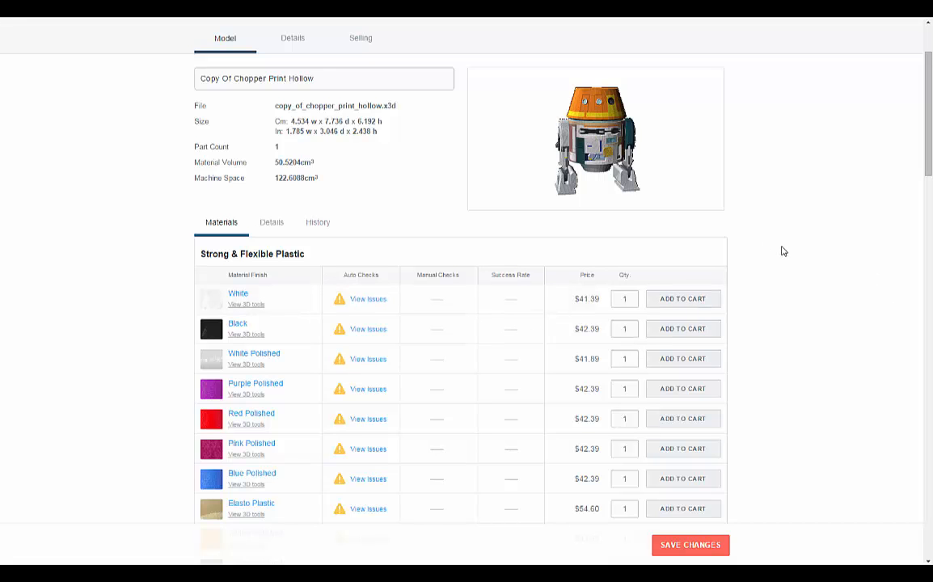
scroll(781, 252, "down", 13)
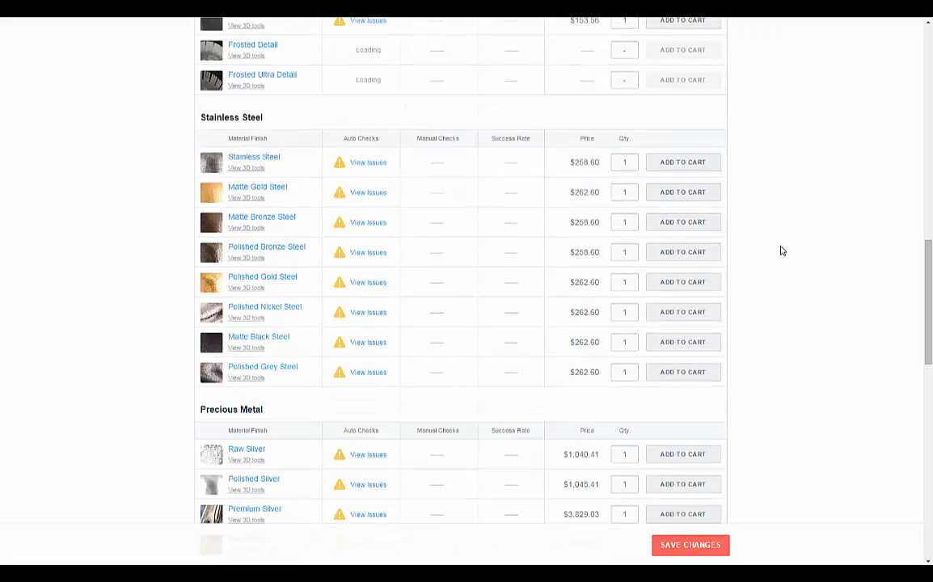
scroll(768, 253, "down", 5)
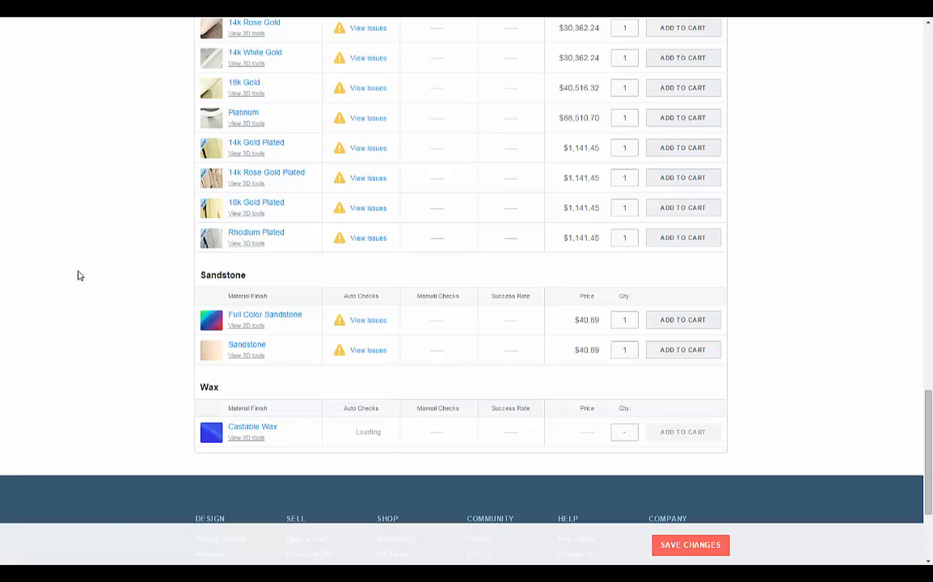
left_click(373, 327)
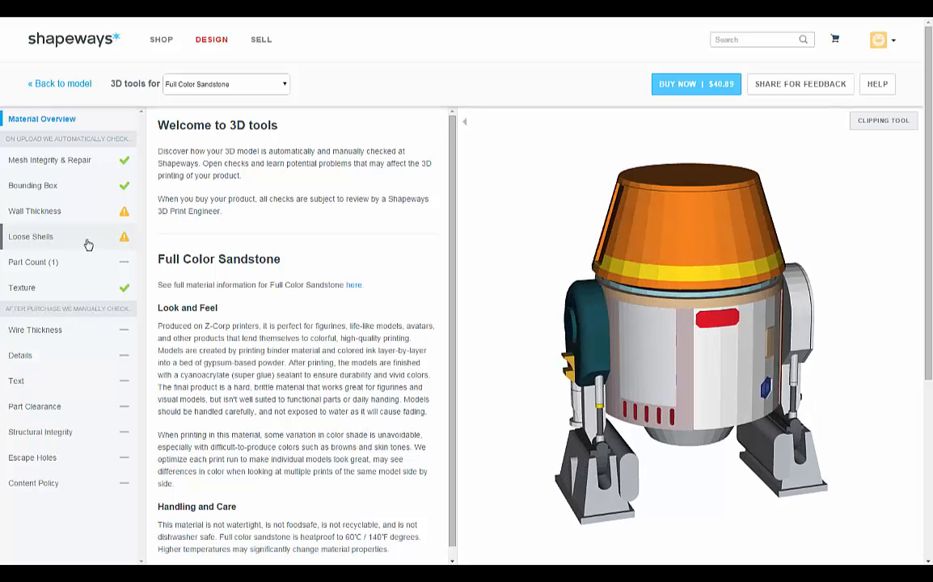
Step: Open the Wall Thickness check and examine the flagged areas on the dome's top, its side strip and the shoulder
left_click(125, 215)
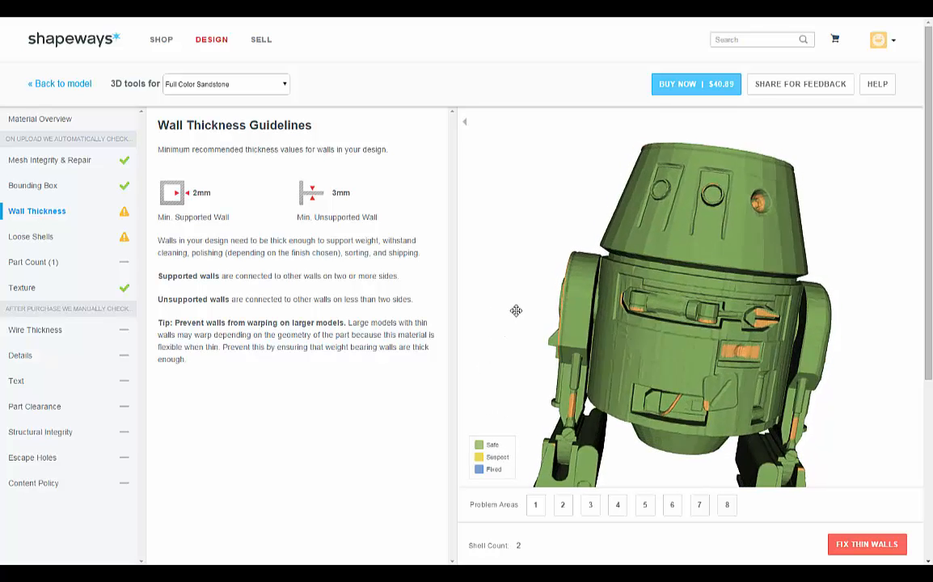
left_click_drag(516, 317, 546, 340)
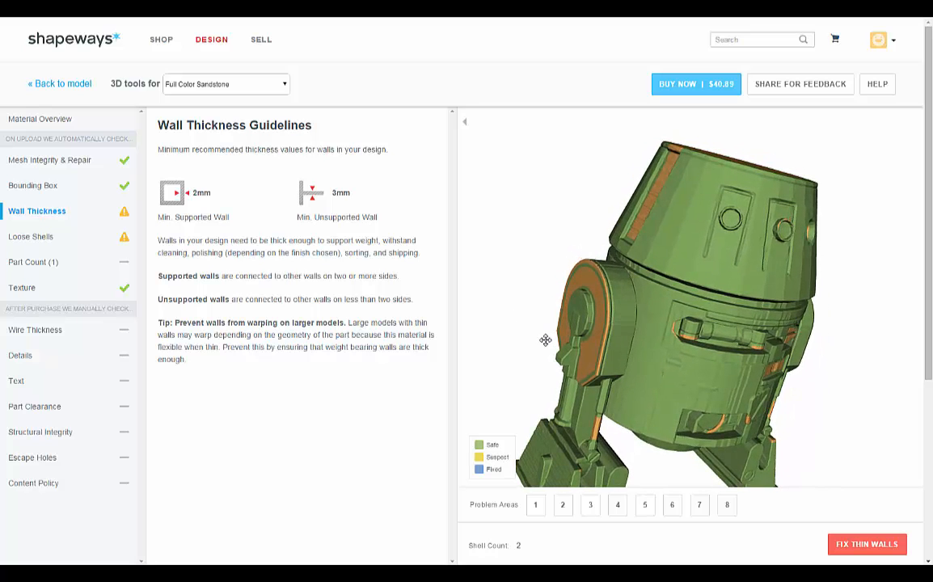
left_click_drag(517, 256, 520, 279)
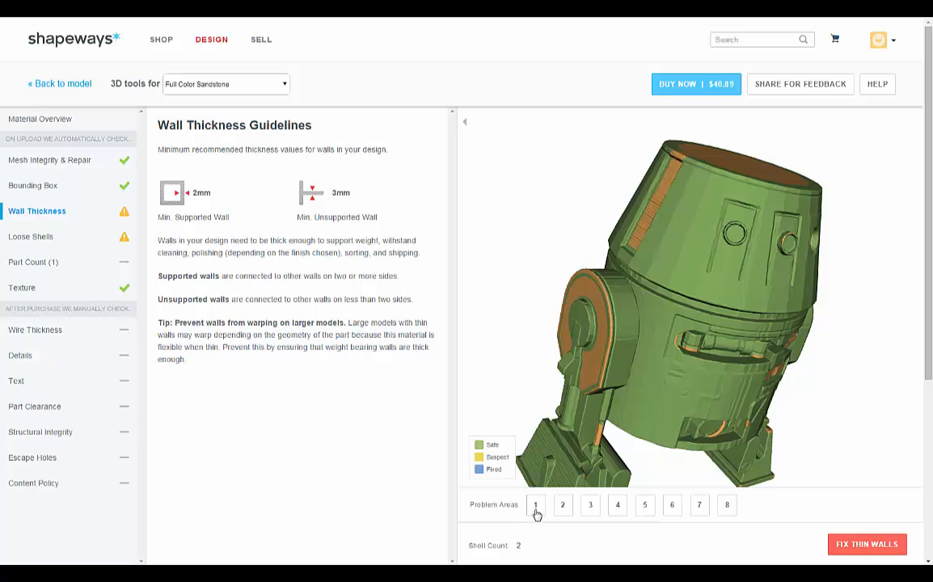
left_click_drag(510, 289, 686, 226)
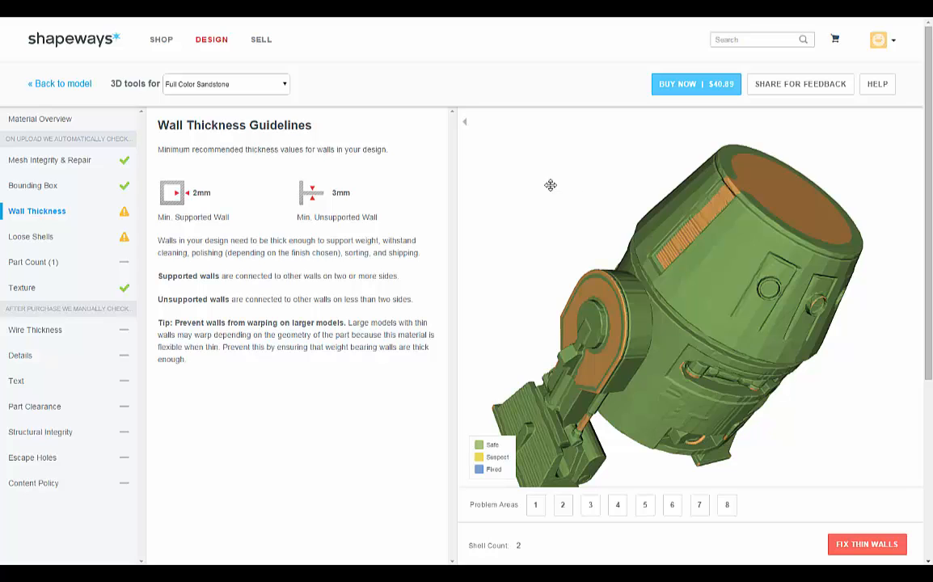
left_click_drag(549, 185, 785, 255)
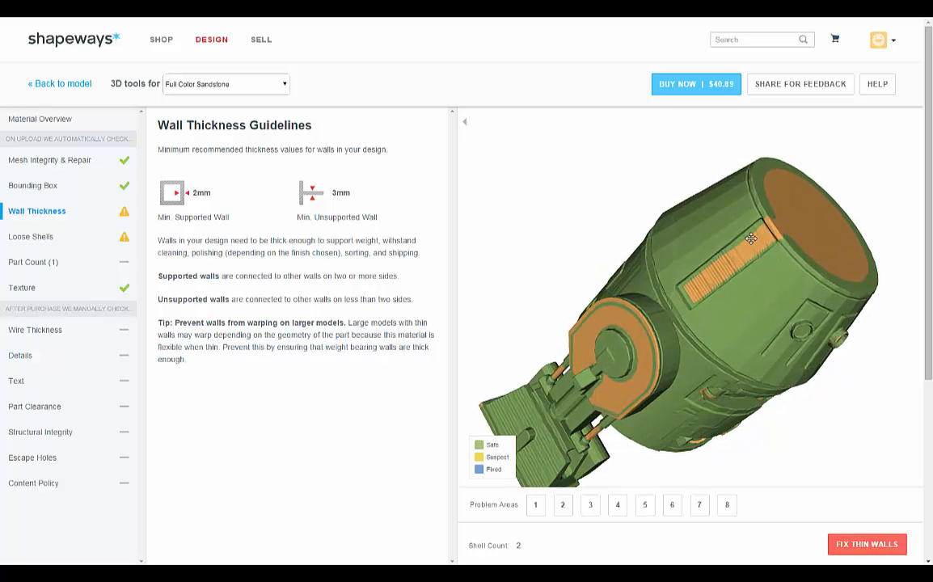
left_click_drag(566, 216, 835, 213)
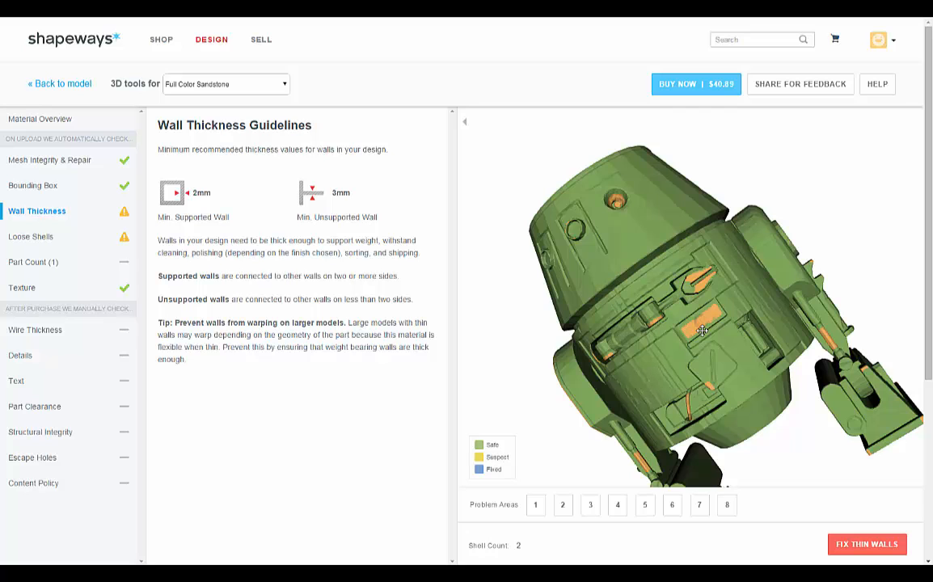
Step: Examine the wall thickness of the gripper arm, front body panels, leg struts and feet
left_click_drag(641, 360, 796, 343)
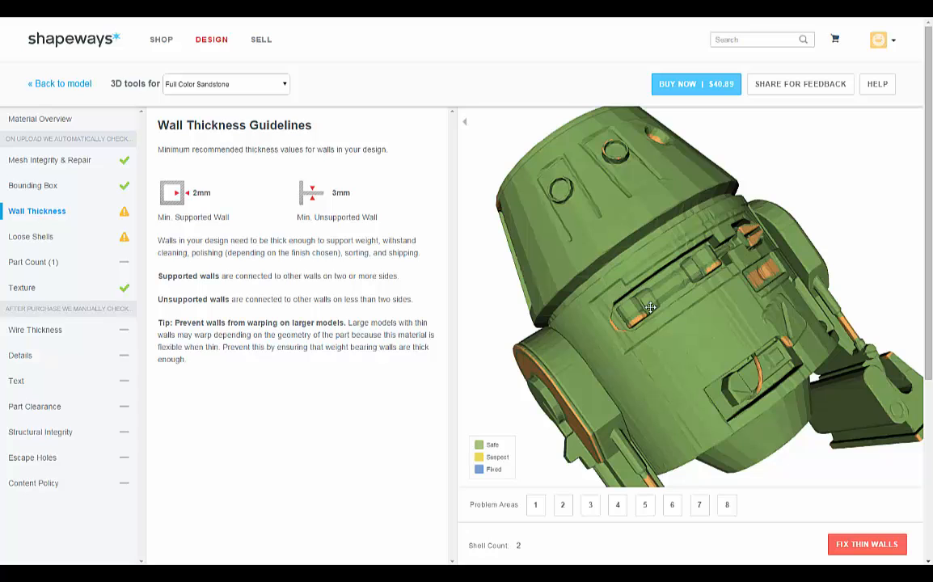
left_click_drag(661, 283, 638, 242)
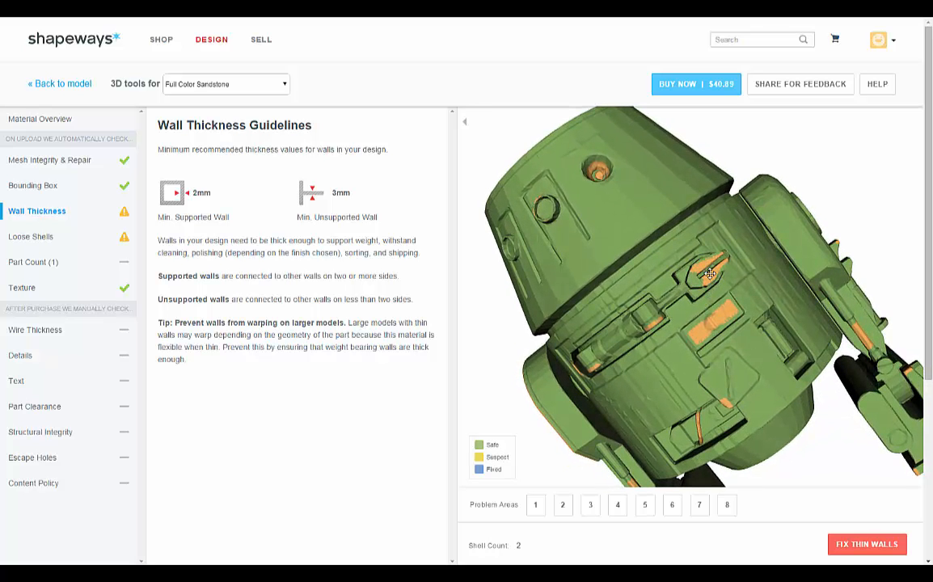
left_click_drag(711, 268, 653, 327)
left_click_drag(769, 284, 637, 332)
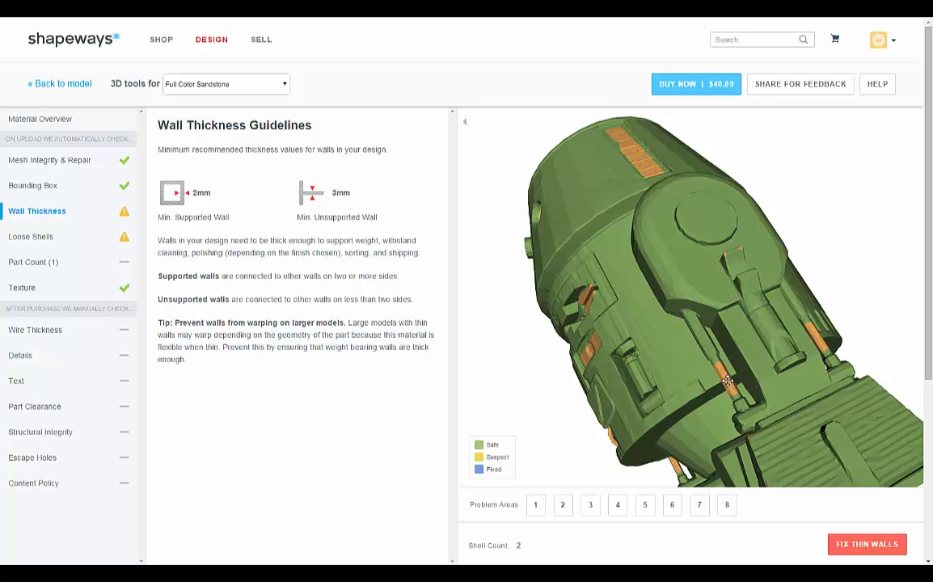
left_click_drag(705, 368, 769, 363)
left_click_drag(715, 372, 774, 374)
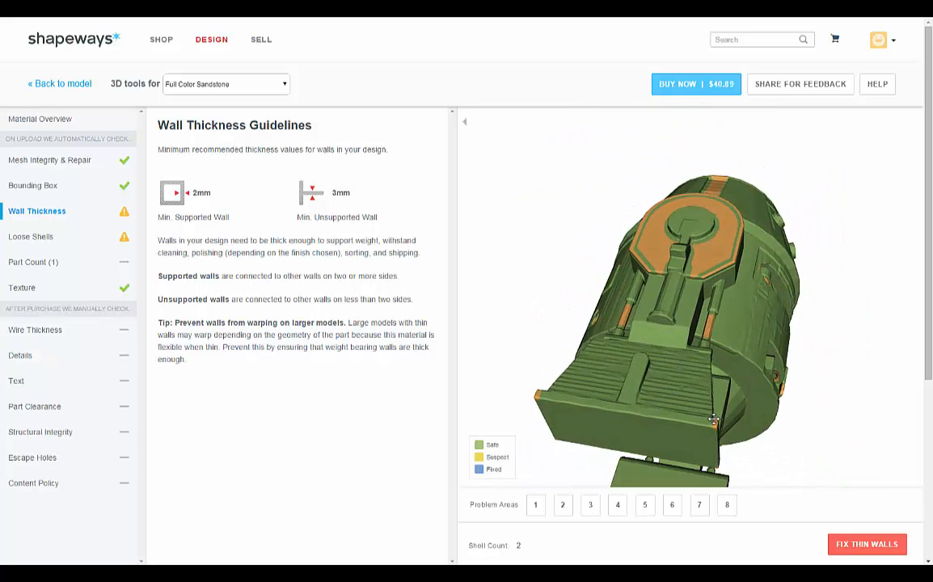
Step: Examine the wall thickness around the round lenses and the recessed eye on the front of the dome
left_click_drag(605, 404, 687, 244)
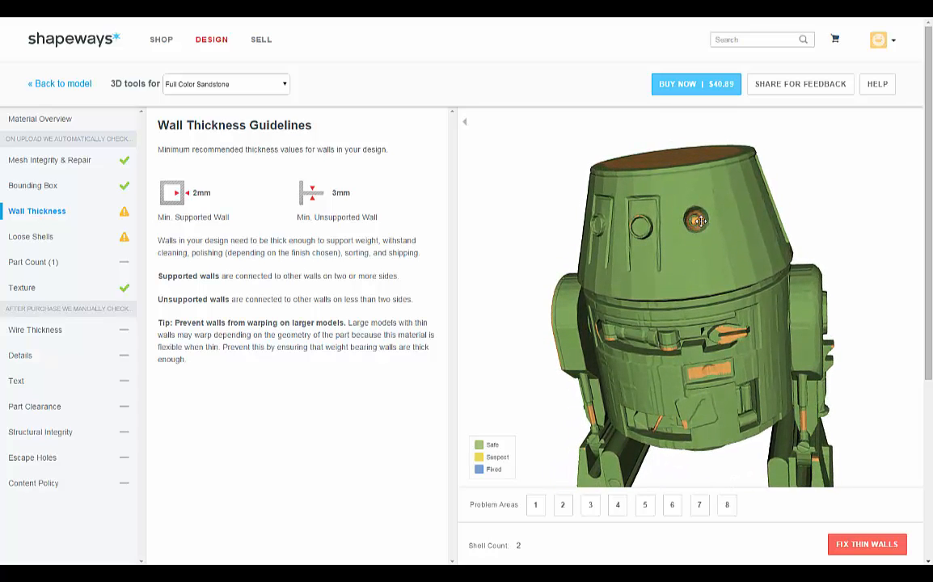
scroll(695, 223, "up", 5)
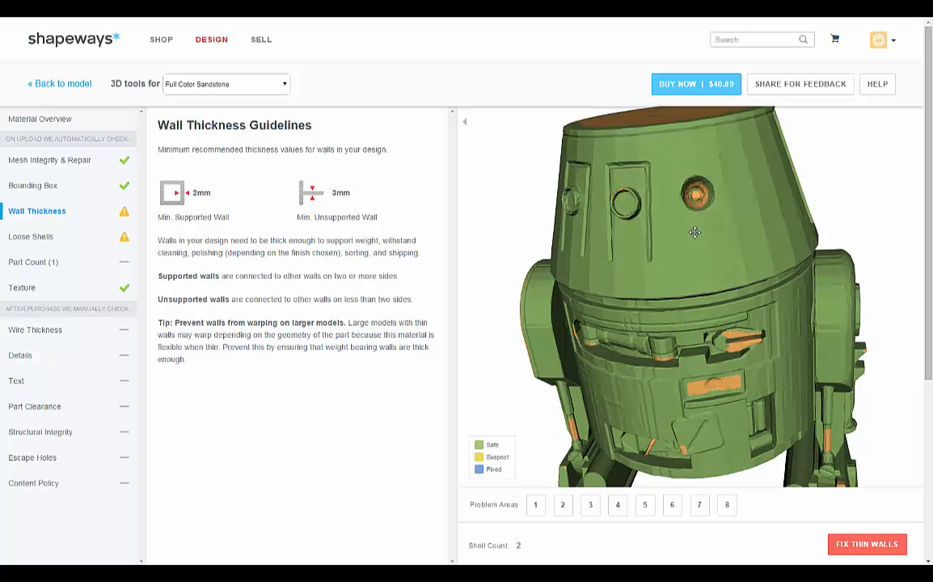
scroll(696, 214, "up", 3)
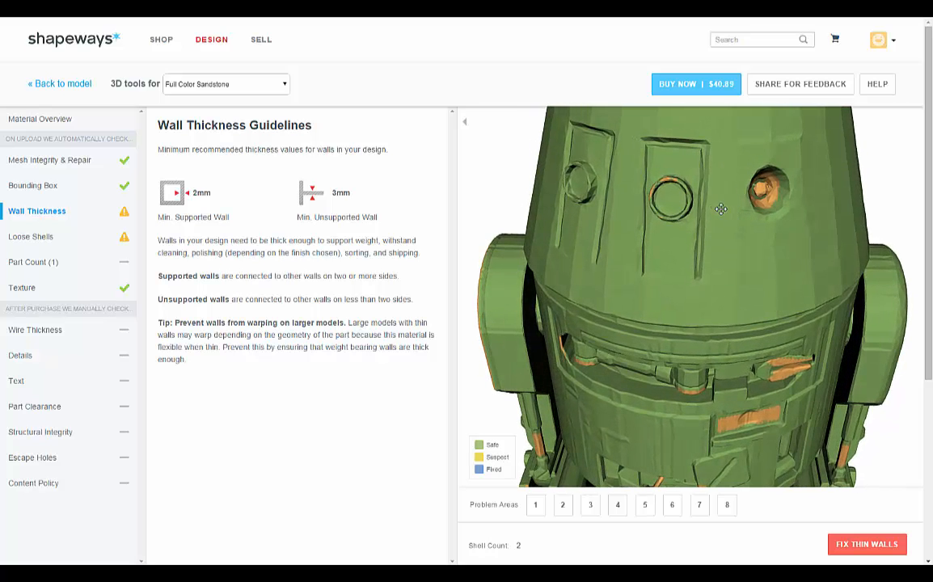
left_click_drag(721, 208, 729, 221)
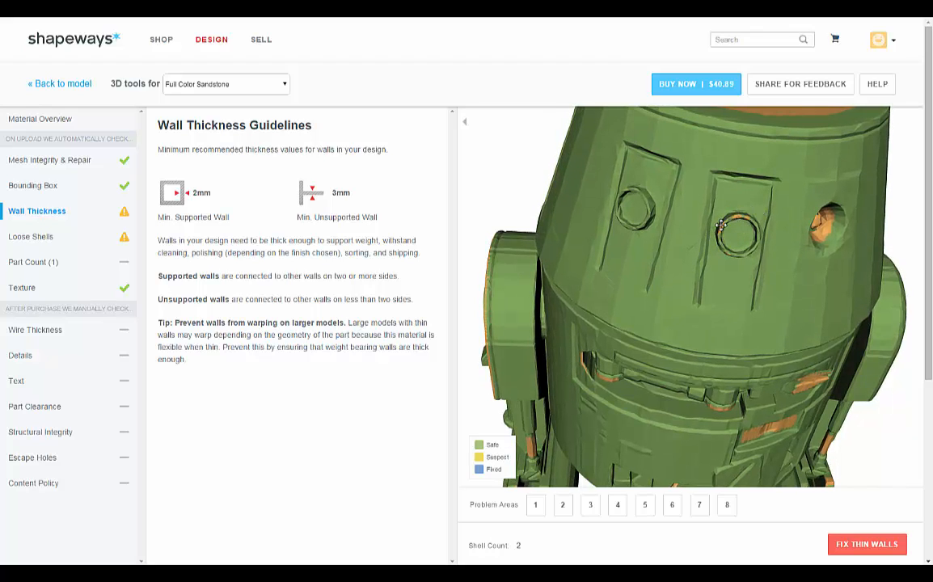
mouse_move(724, 232)
left_mouse_down()
mouse_move(739, 176)
mouse_move(738, 221)
left_mouse_up()
scroll(735, 221, "down", 3)
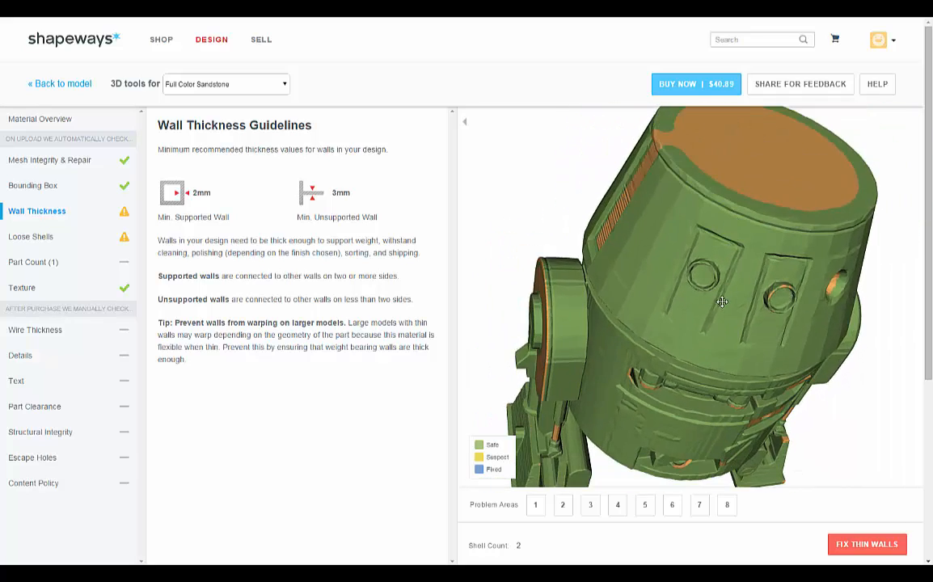
left_click_drag(721, 302, 696, 353)
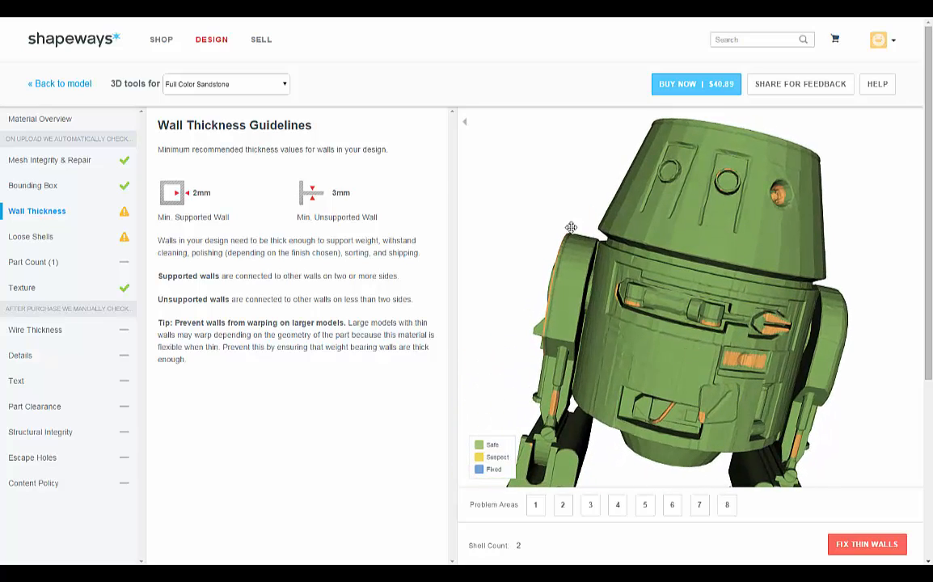
Step: Open the Loose Shells check and examine the highlighted ring between the dome and the body
left_click(126, 240)
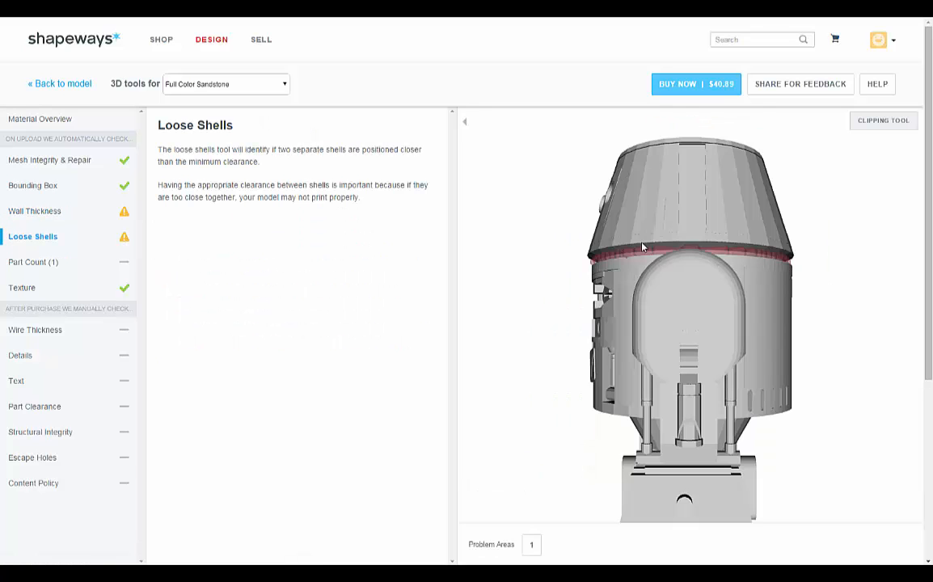
left_click_drag(538, 247, 633, 273)
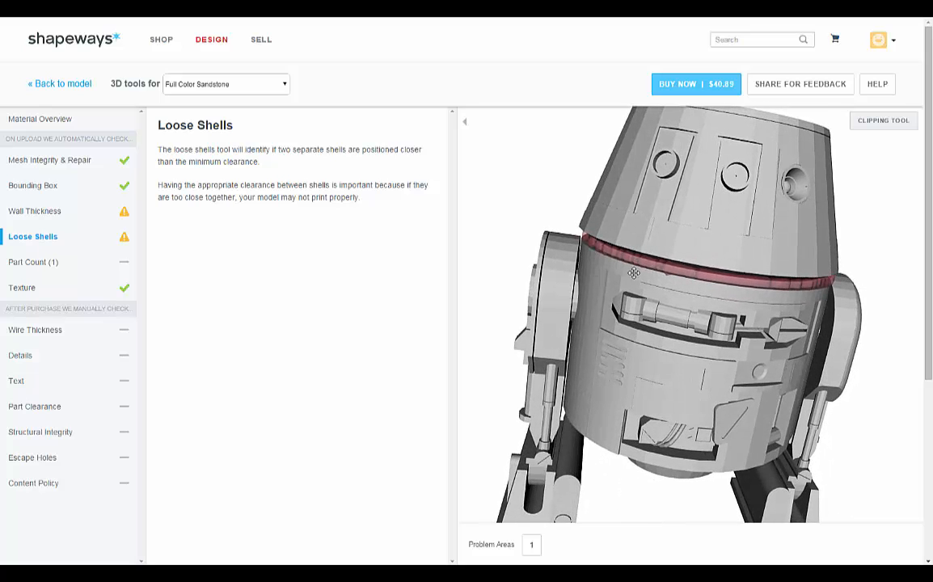
Step: Examine the flagged loose-shell ring under the dome from closer and angled views, and return to the Wall Thickness check
left_click_drag(742, 294, 739, 265)
scroll(739, 265, "up", 3)
scroll(702, 233, "up", 2)
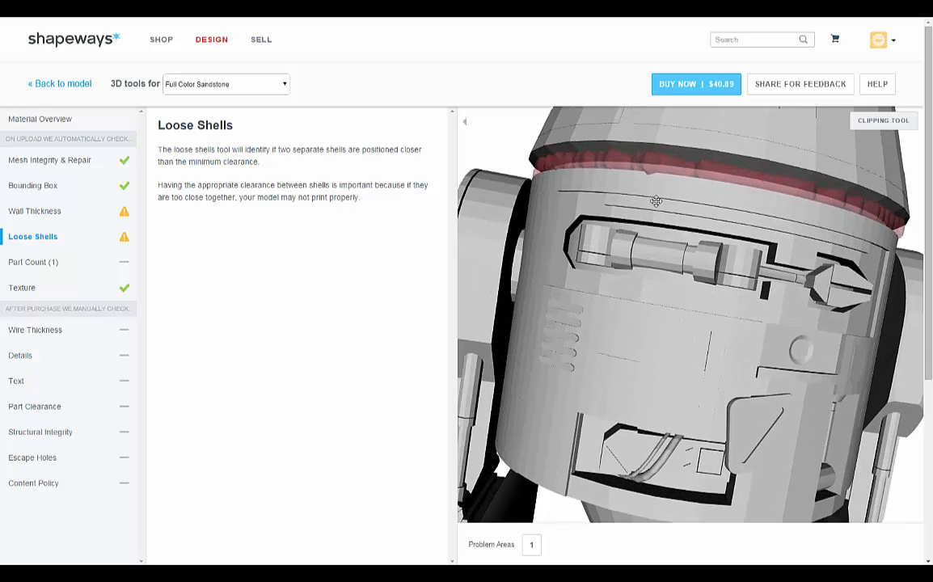
left_click_drag(657, 242, 653, 210)
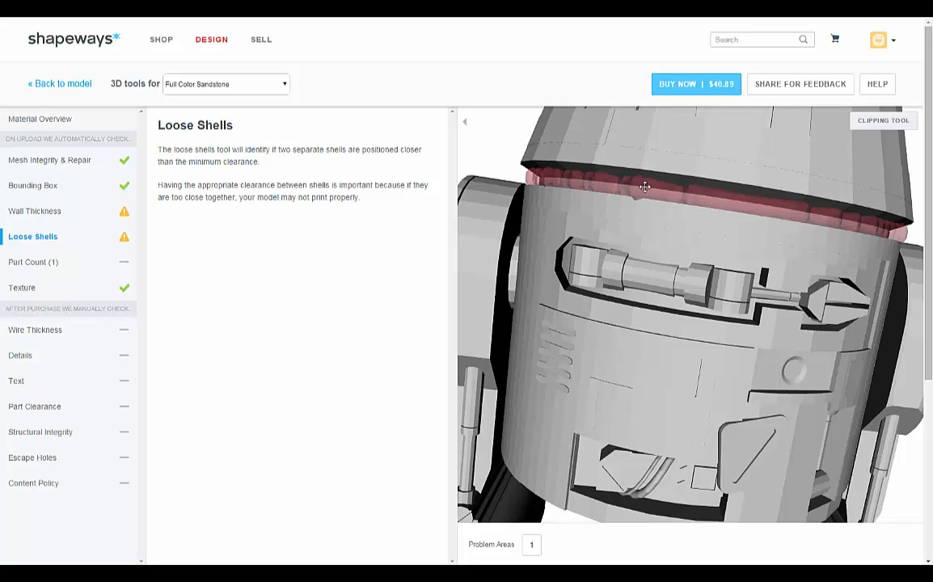
left_click_drag(644, 187, 686, 402)
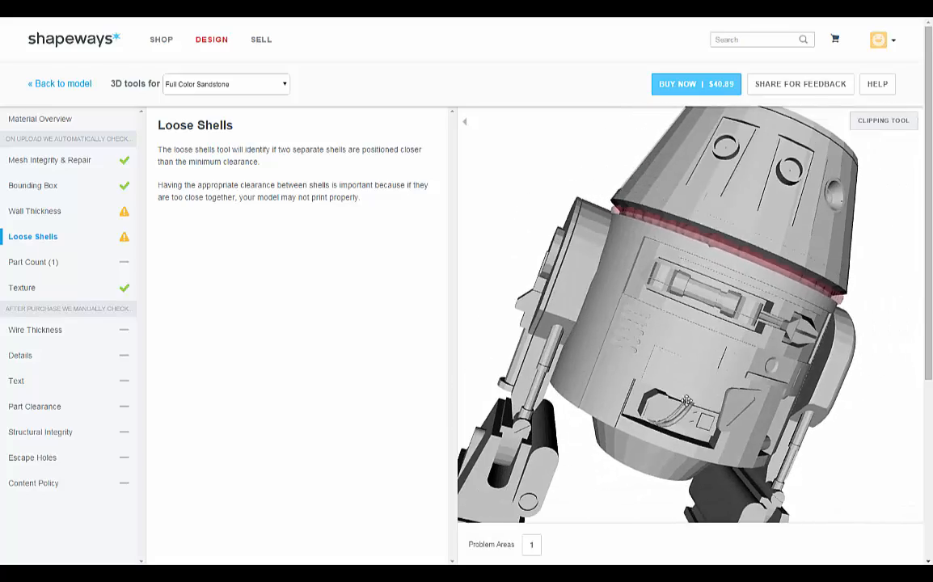
left_click_drag(605, 381, 894, 205)
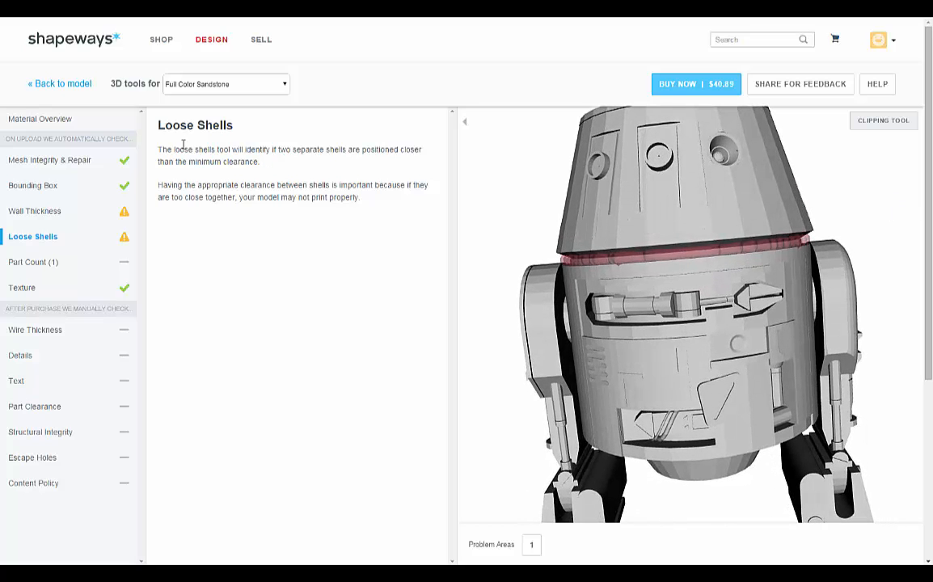
left_click(113, 210)
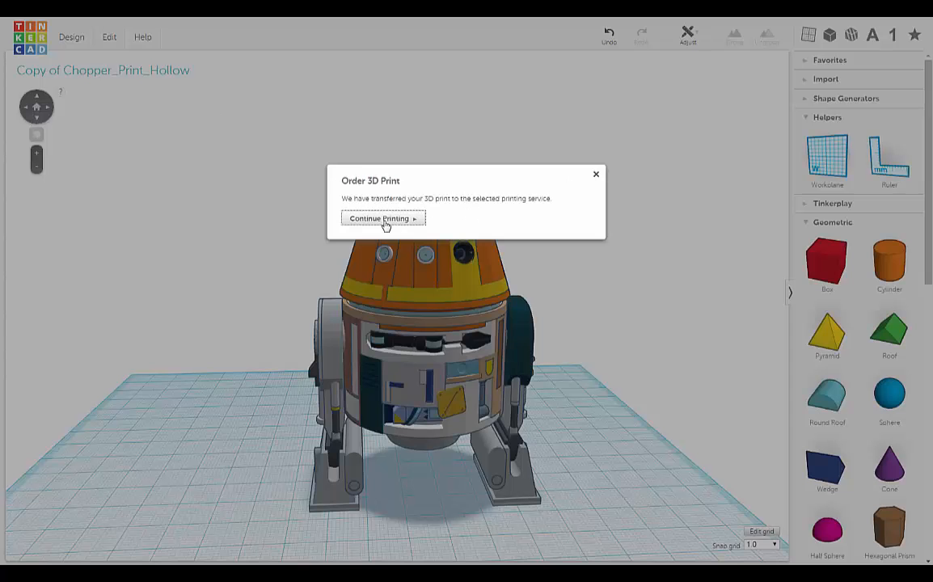
Step: Switch to Tinkercad, dismiss the Order 3D Print message and ungroup the droid's body
left_click(596, 174)
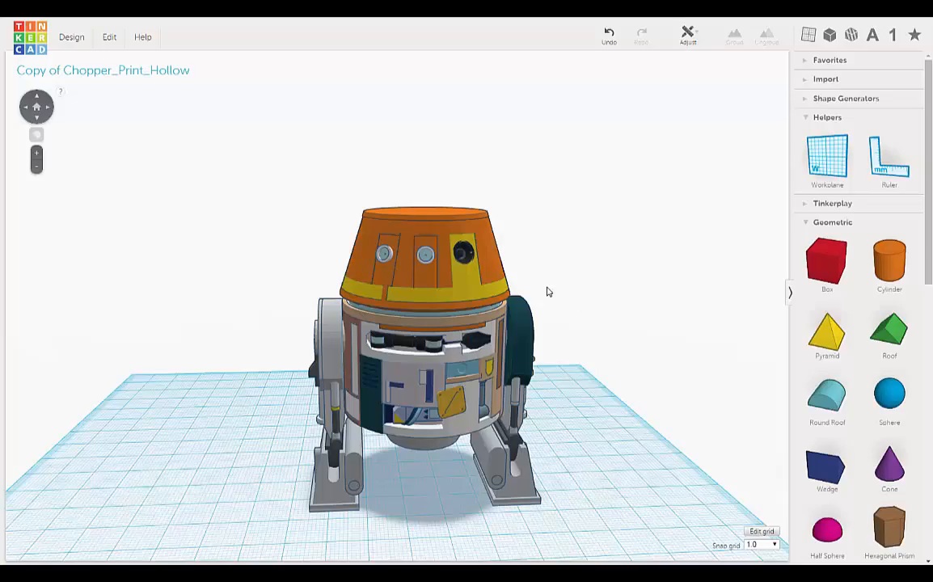
right_click_drag(547, 291, 584, 274)
scroll(616, 329, "up", 5)
middle_click_drag(616, 329, 515, 98)
right_click_drag(509, 227, 524, 242)
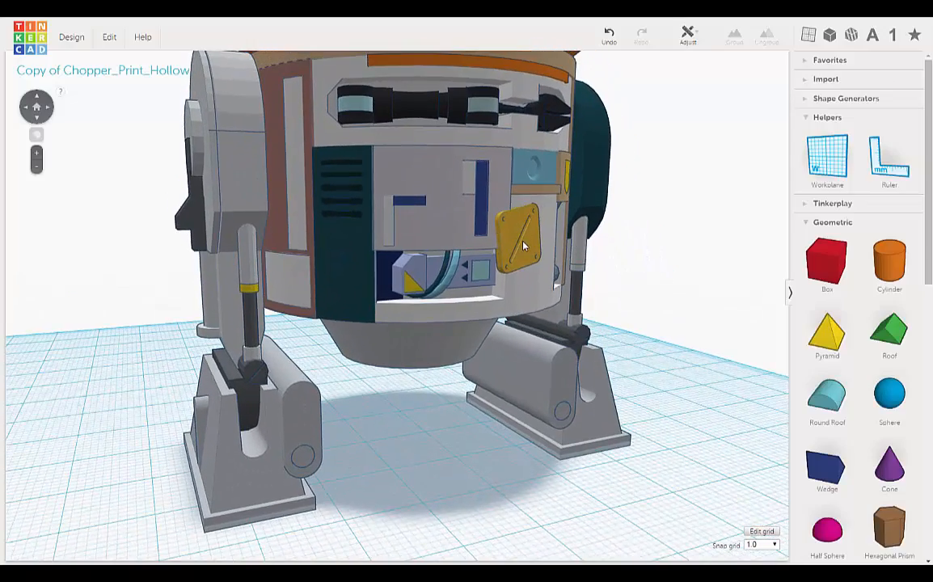
left_click(523, 246)
scroll(529, 257, "up", 4)
scroll(533, 265, "down", 3)
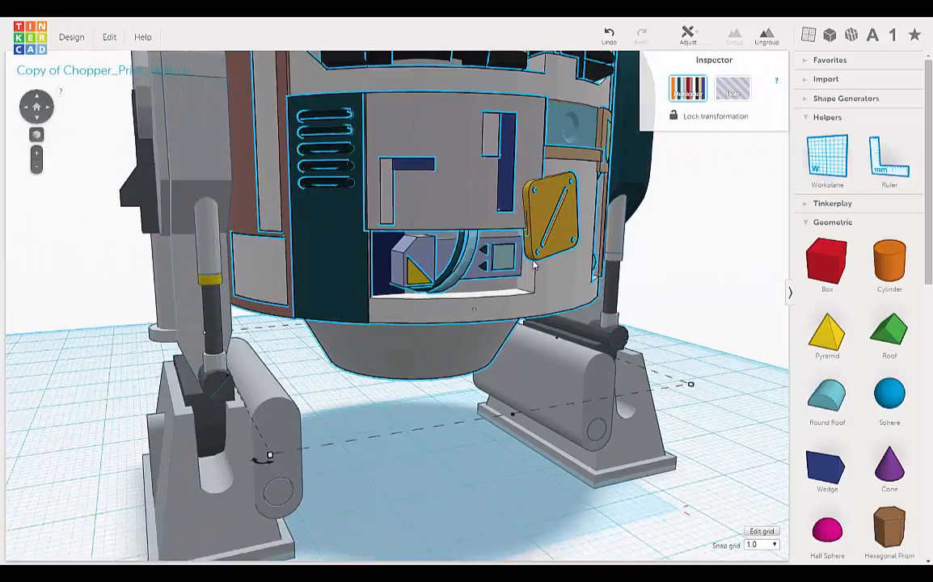
scroll(533, 265, "down", 2)
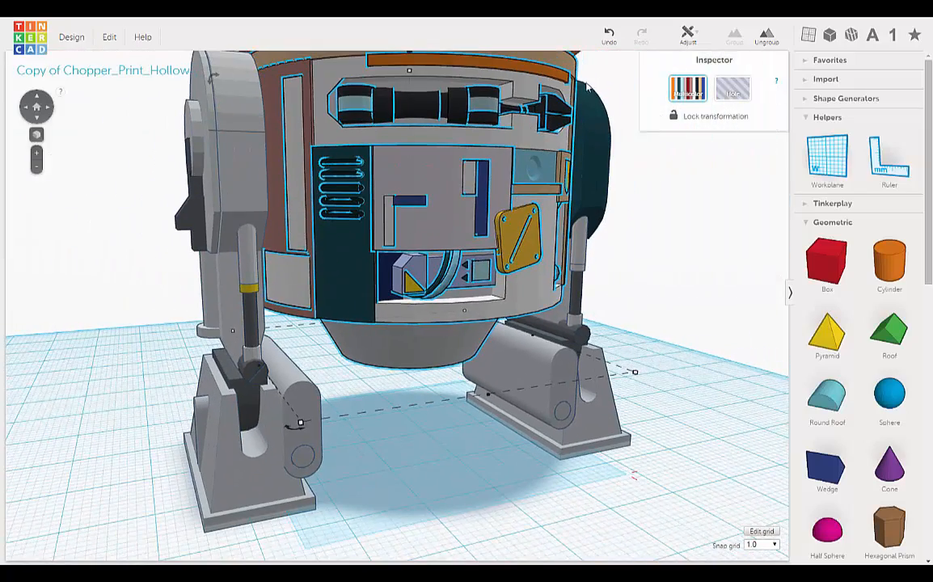
left_click(765, 36)
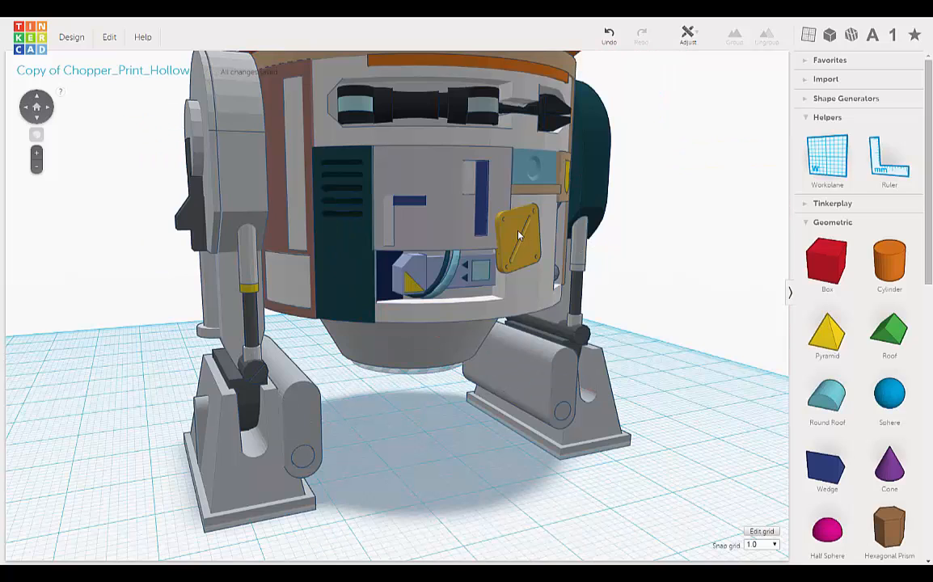
Step: Ungroup the body's nested groups two more levels to free the yellow square front plate
left_click(519, 234)
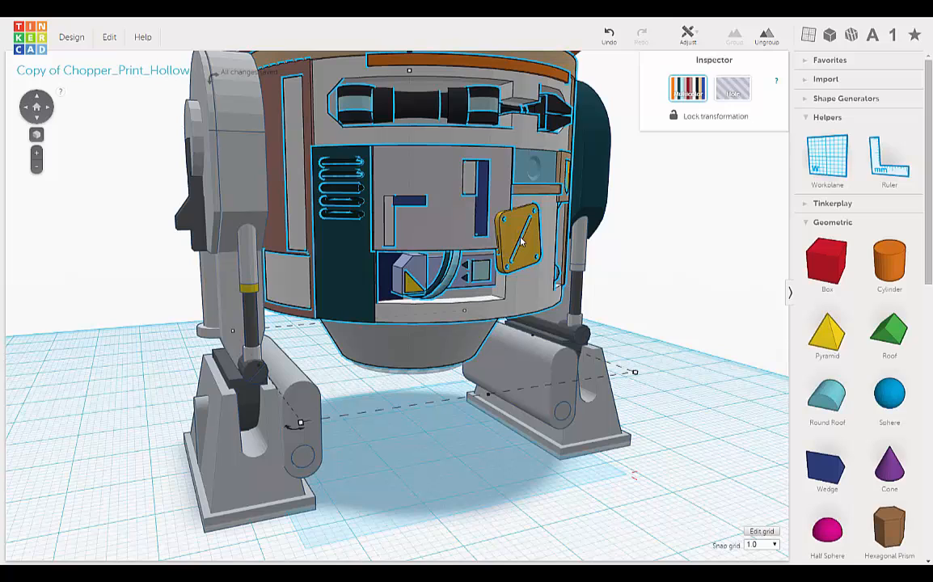
left_click(766, 45)
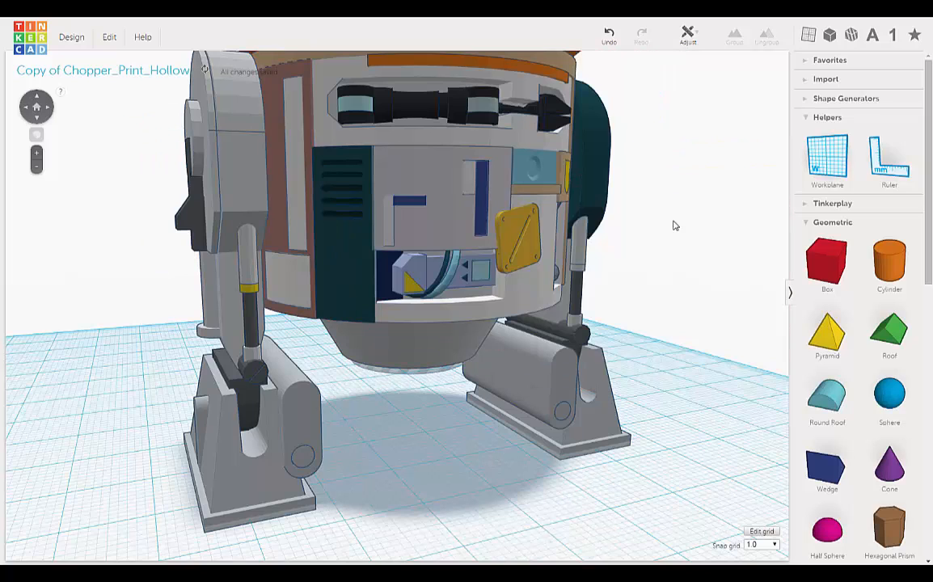
left_click(507, 219)
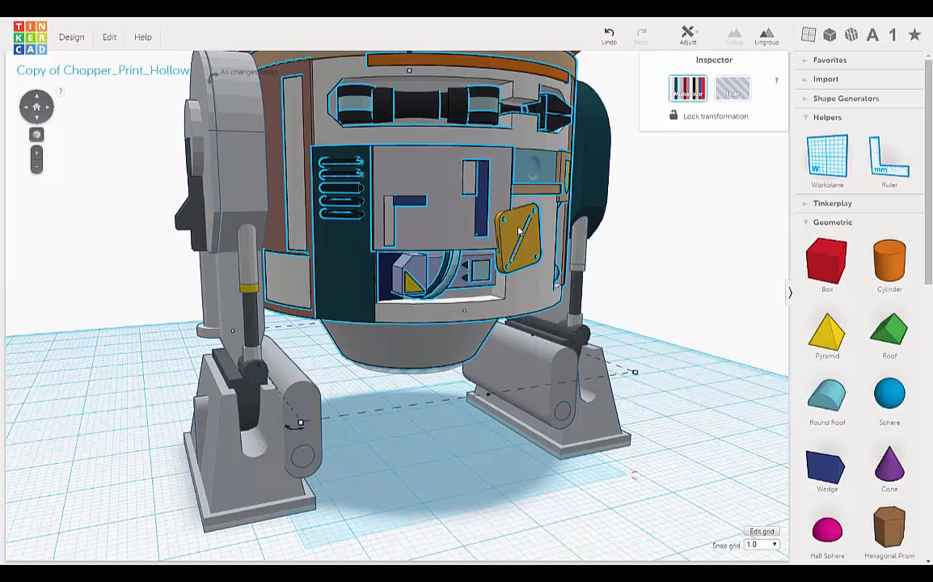
right_click_drag(520, 231, 518, 234)
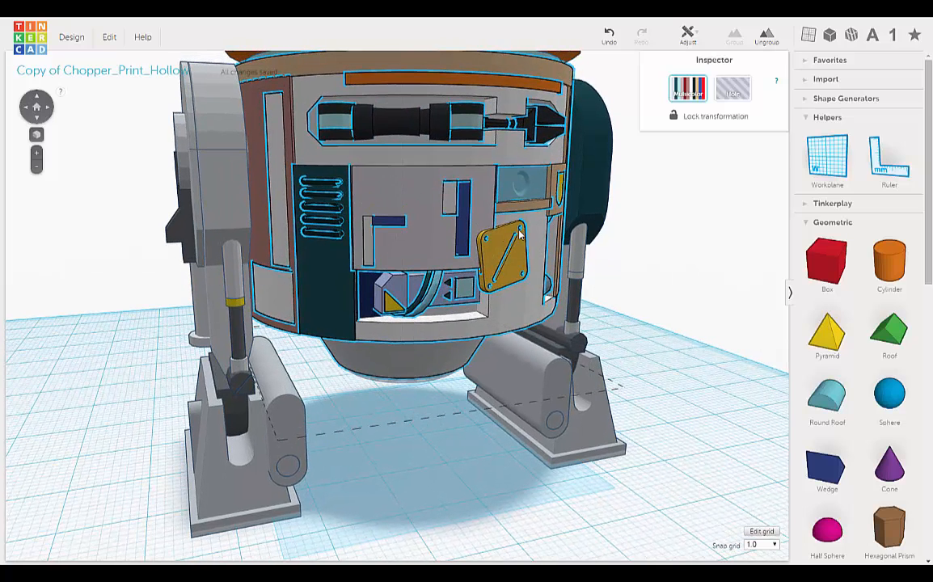
left_click(766, 36)
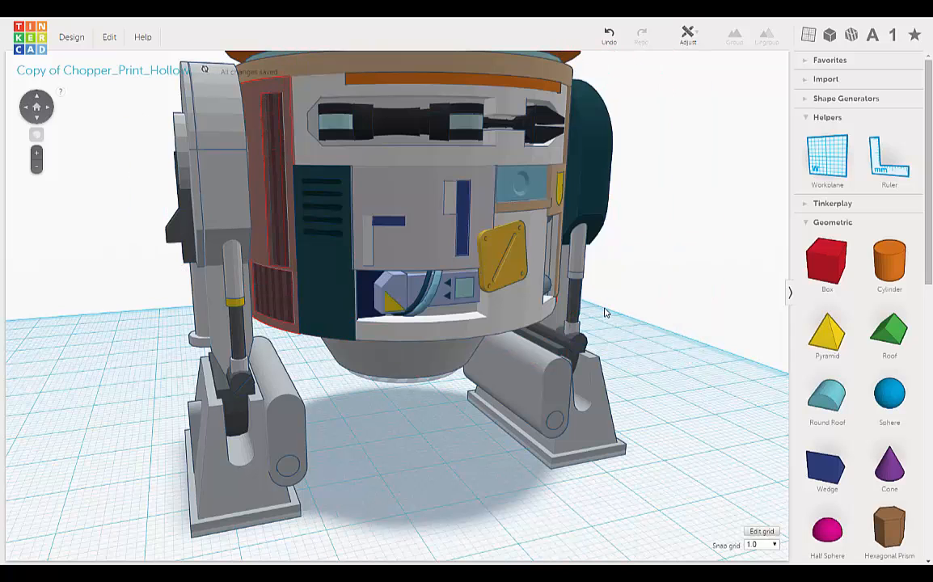
Step: Place a workplane on the front face of the yellow square plate
left_click(502, 245)
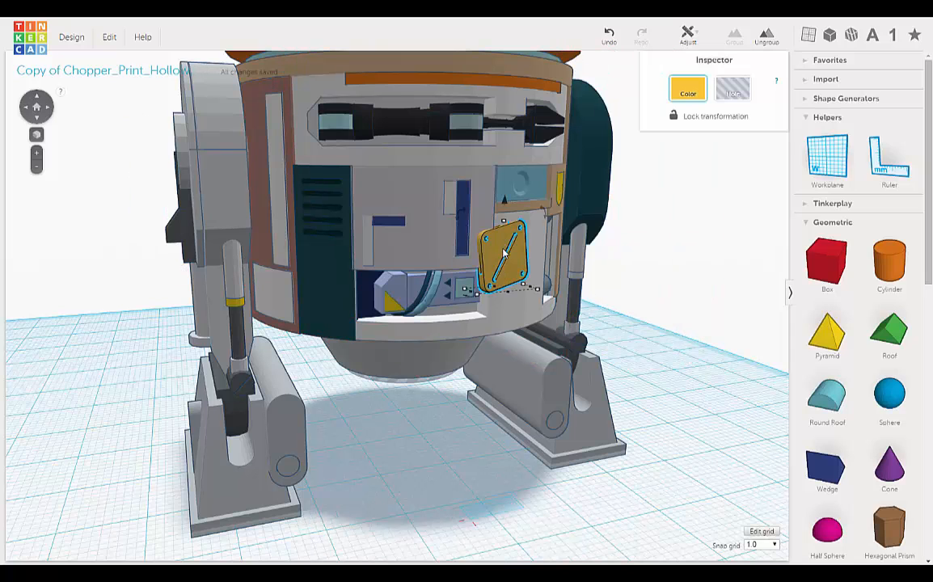
scroll(539, 246, "up", 5)
scroll(539, 247, "down", 5)
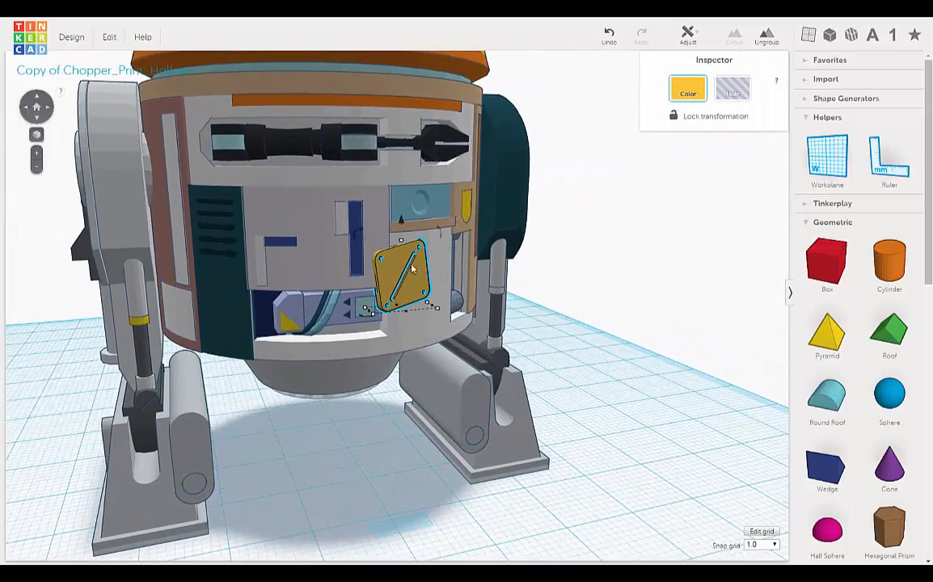
right_click_drag(412, 268, 427, 267)
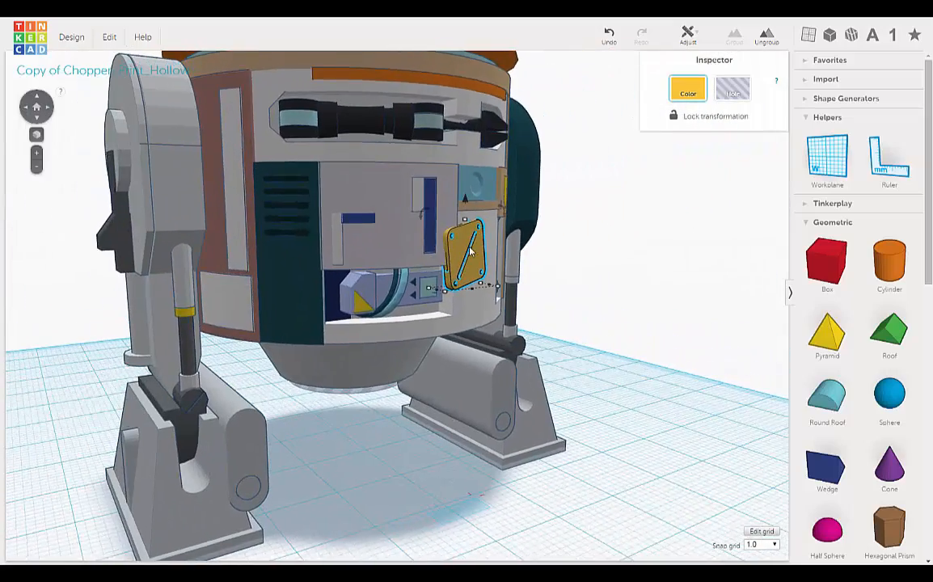
scroll(471, 253, "up", 5)
middle_click_drag(529, 286, 526, 287)
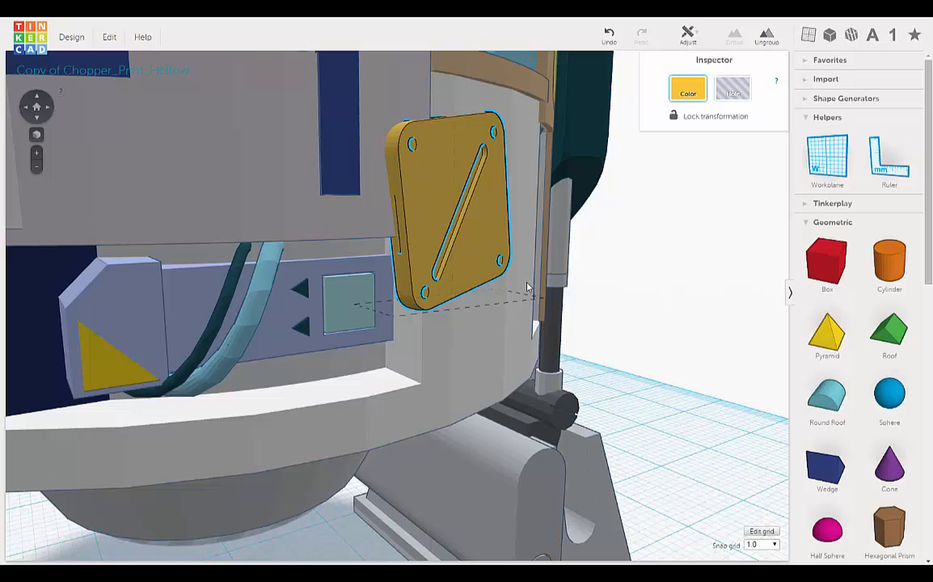
left_click(835, 166)
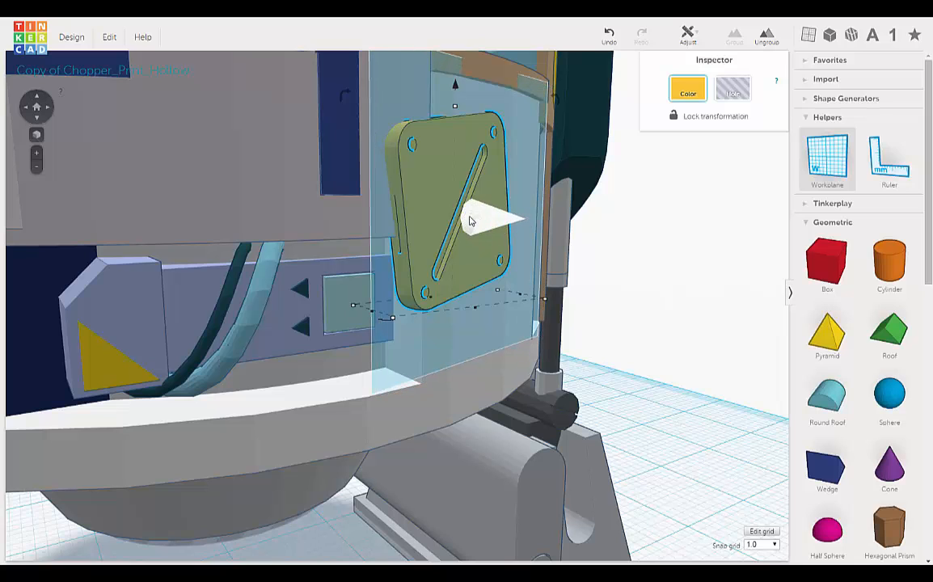
left_click(474, 217)
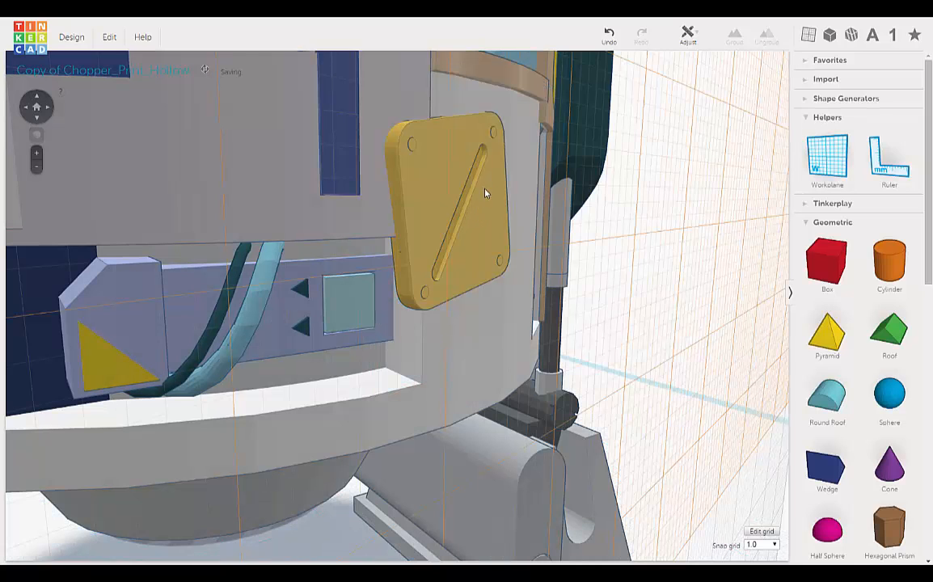
Step: Try thickening the yellow plate outward to 1 mm and beyond with the 1.0 snap grid
left_click(452, 215)
mouse_move(478, 210)
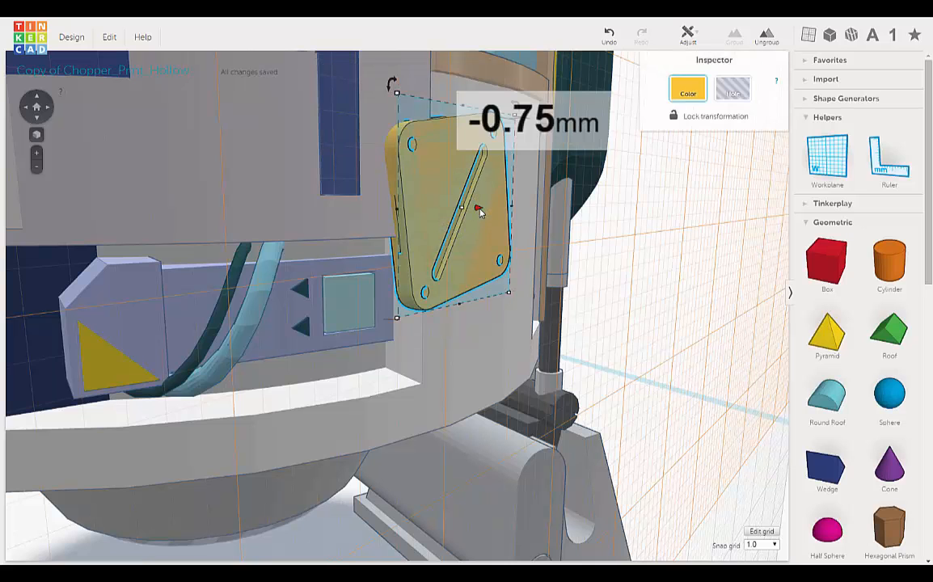
right_click_drag(466, 220, 492, 205)
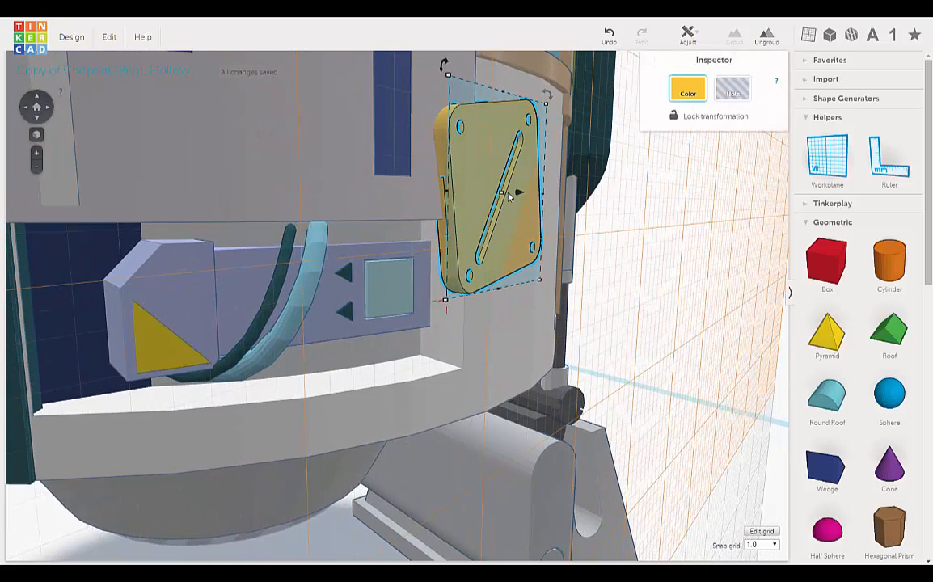
mouse_move(501, 195)
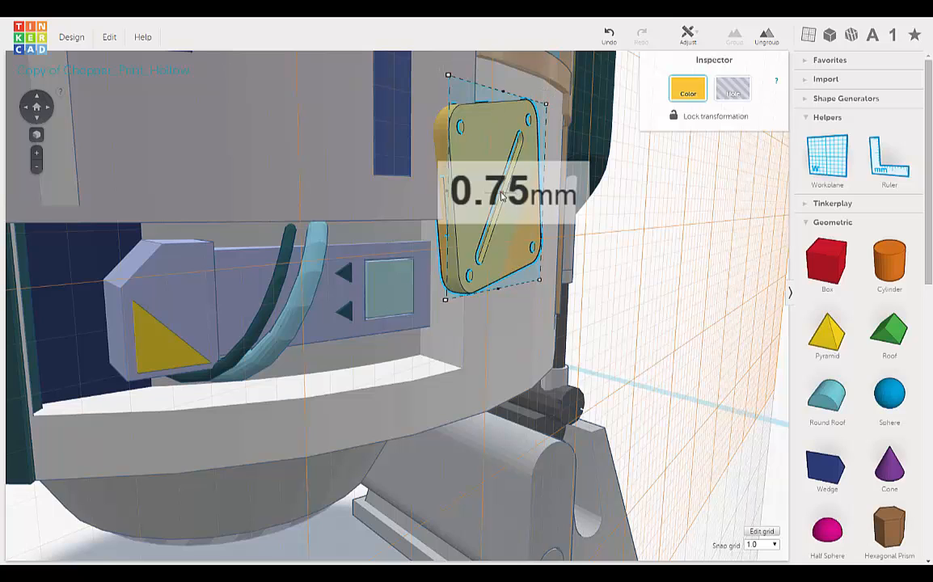
left_click_drag(501, 196, 501, 198)
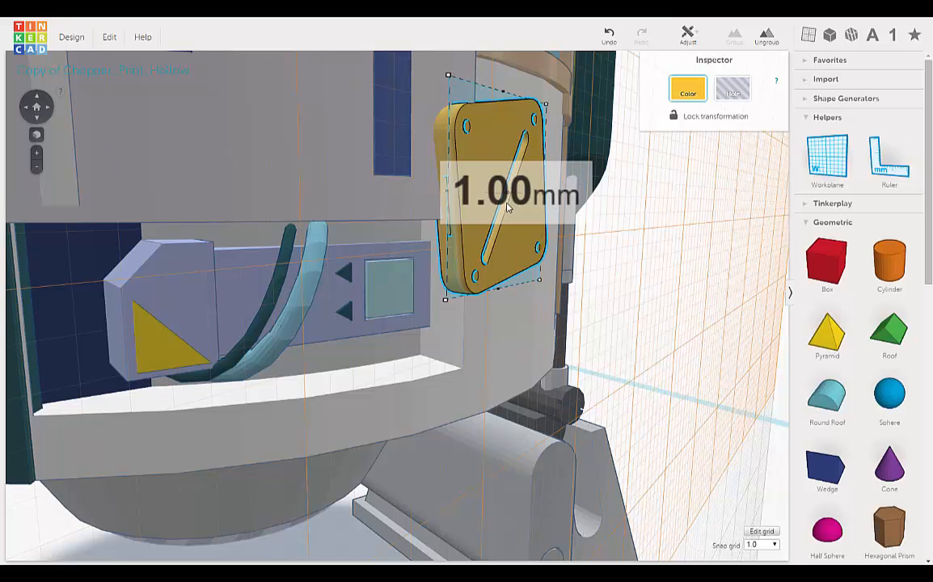
left_click_drag(519, 208, 522, 207)
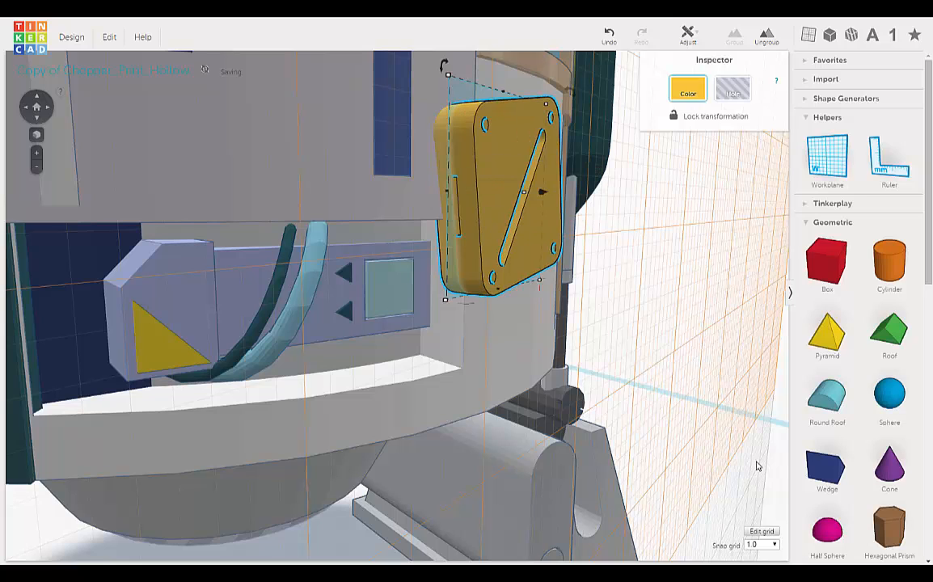
Step: Set the snap grid to 0.25 and the yellow plate's thickness to 1.25 mm
left_click(774, 546)
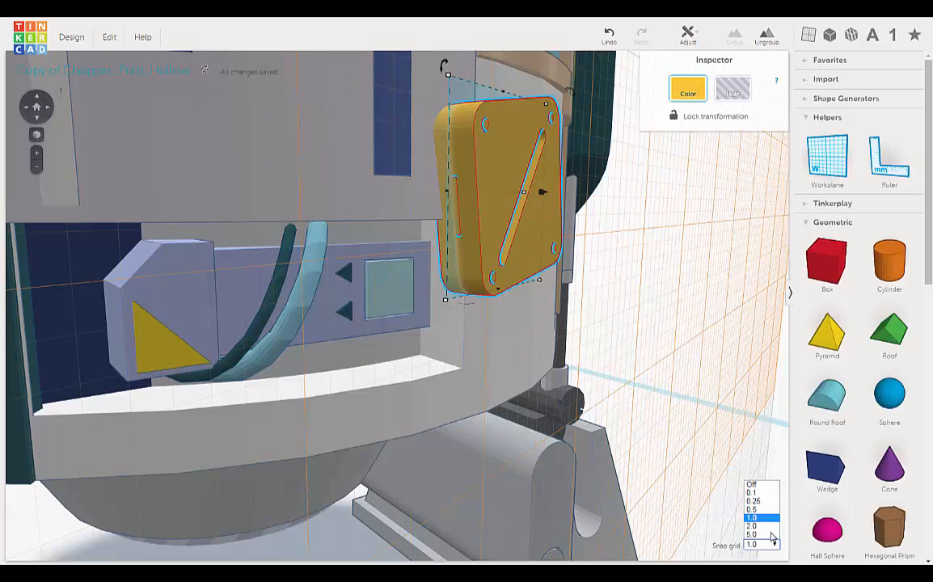
left_click(757, 503)
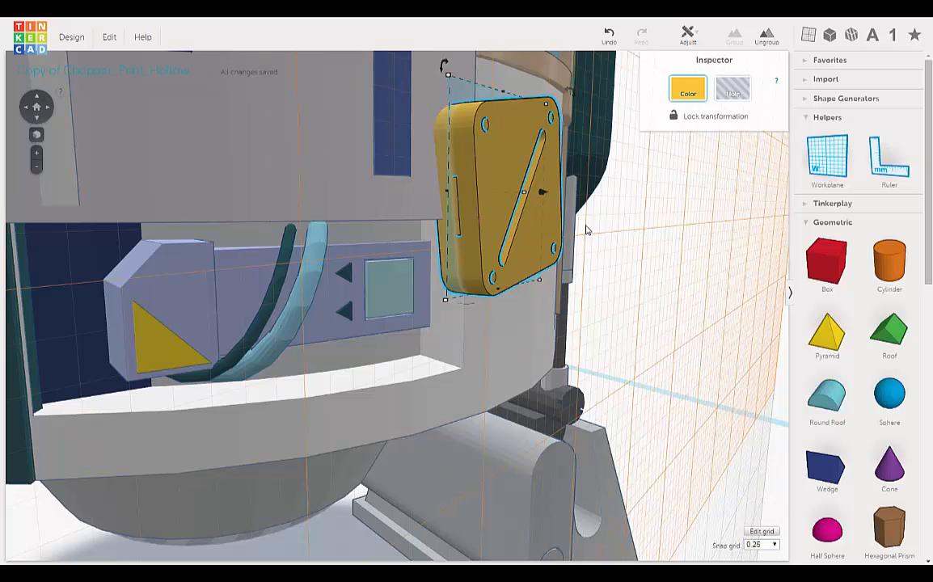
left_click_drag(524, 193, 522, 192)
left_click(645, 276)
right_click_drag(690, 263, 529, 223)
left_click(530, 230)
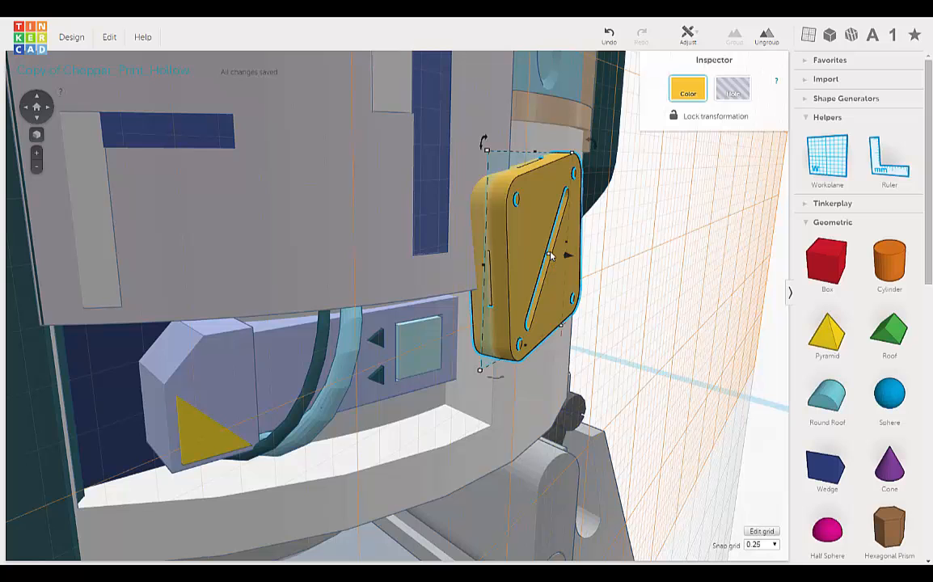
left_click_drag(550, 255, 546, 253)
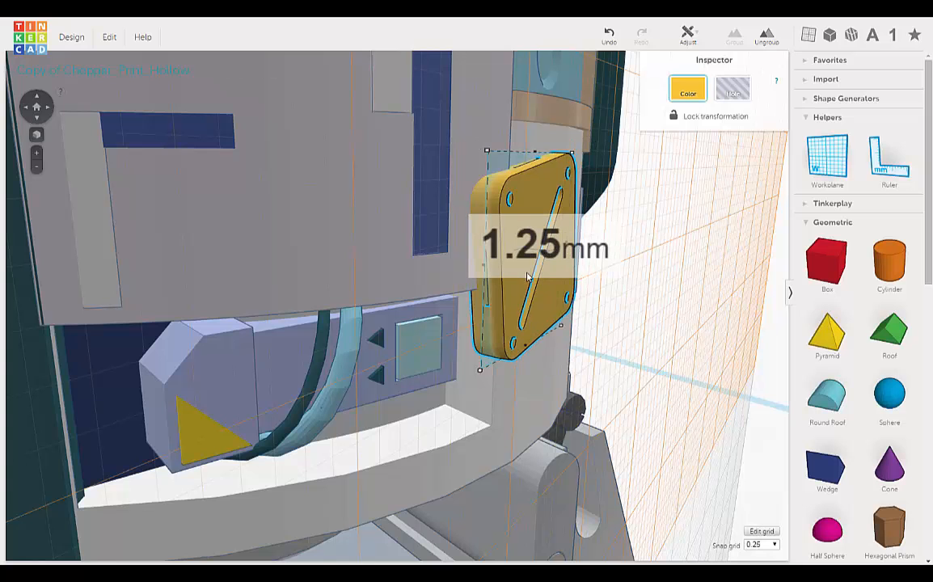
Step: Pull the yellow plate's outer face slightly farther from the body, judging its protrusion in a side view
right_click_drag(545, 271, 551, 266)
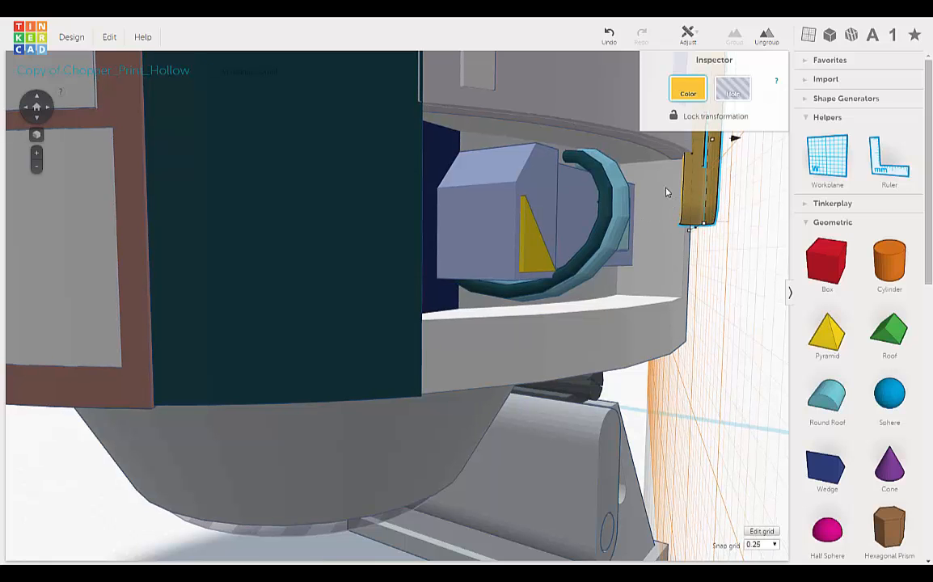
right_click_drag(666, 193, 648, 248)
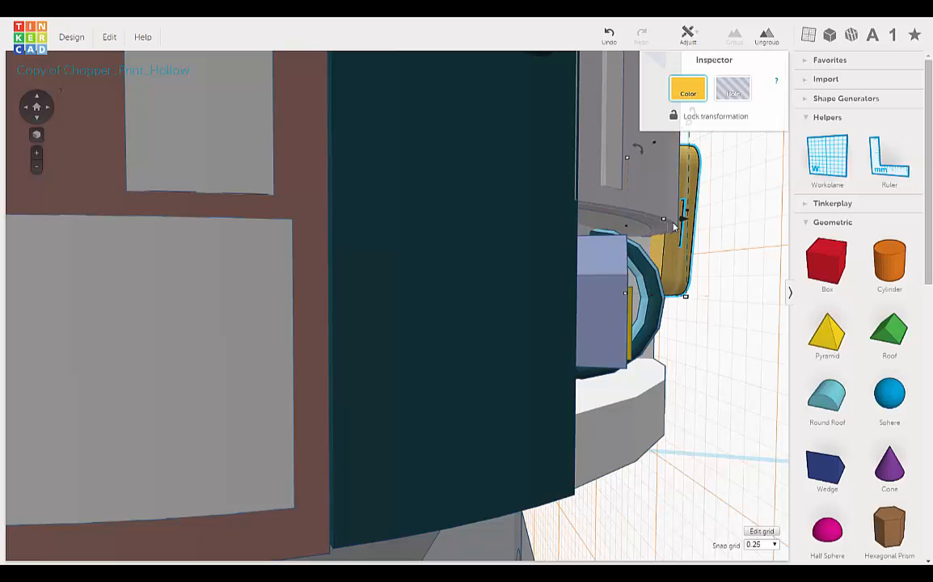
right_click_drag(669, 256, 547, 281)
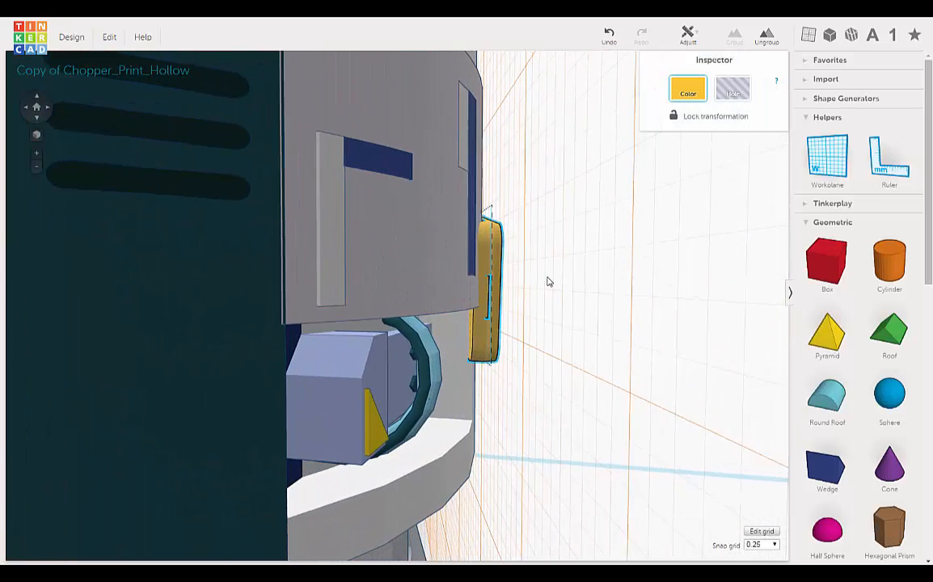
scroll(547, 281, "up", 3)
scroll(464, 194, "up", 3)
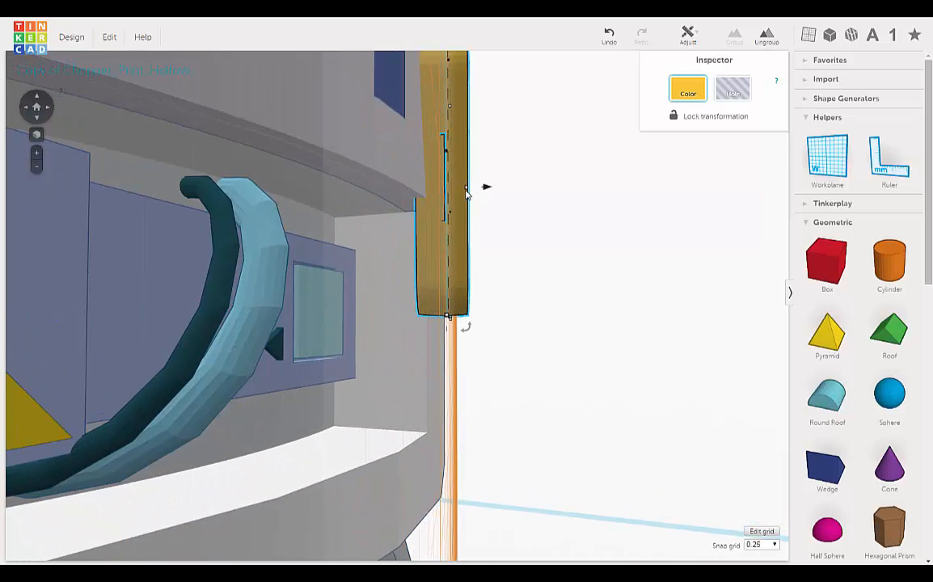
mouse_move(465, 190)
left_click_drag(473, 194, 485, 199)
mouse_move(498, 191)
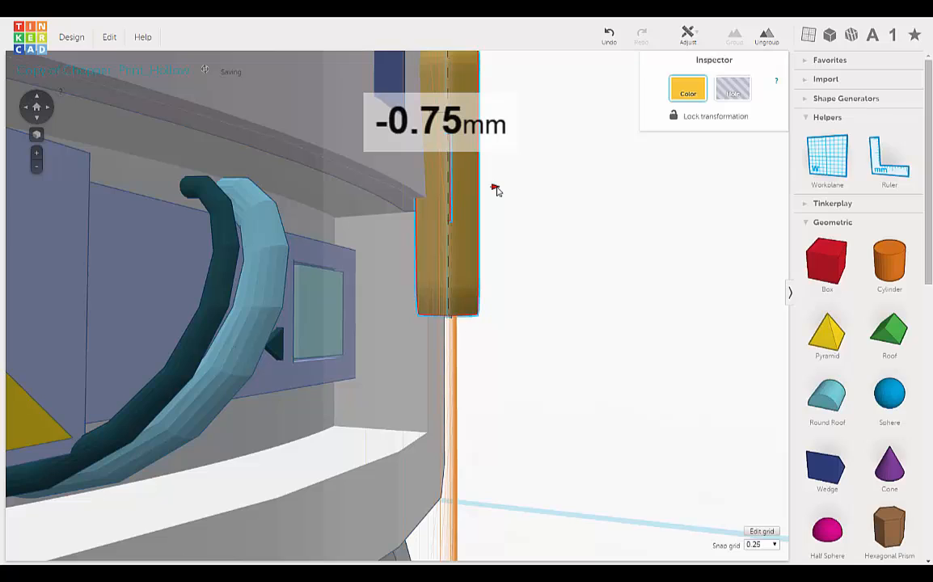
Step: Push the yellow plate inward to -1.00 mm from the workplane and fine-tune how far it protrudes from the body
left_click_drag(493, 187, 489, 186)
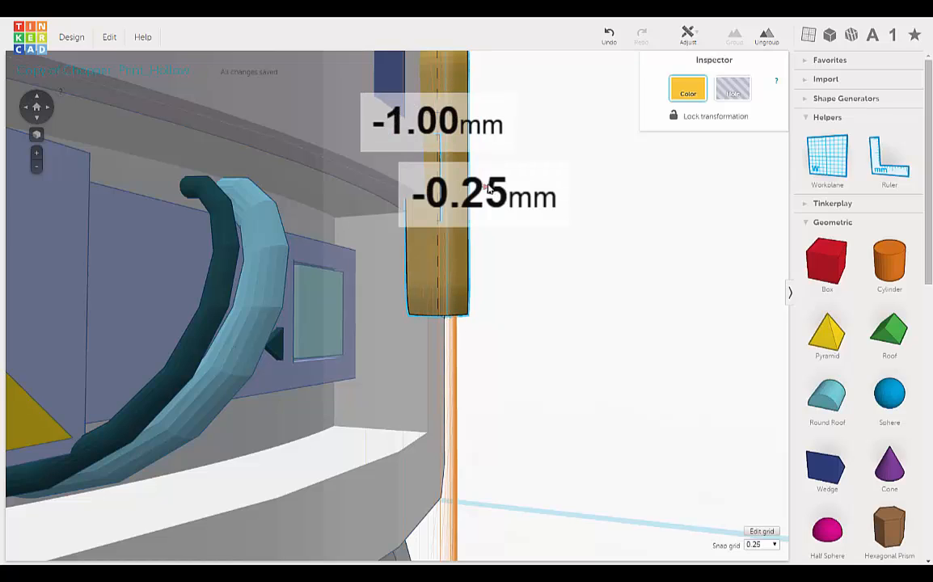
right_click_drag(507, 252, 526, 233)
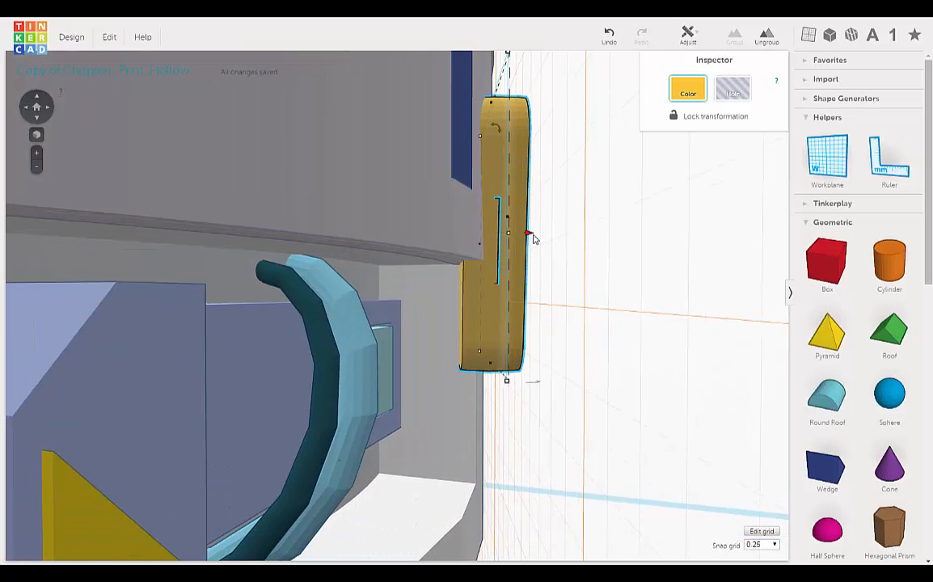
left_click_drag(532, 236, 530, 240)
right_click_drag(545, 278, 751, 236)
left_click(716, 239)
scroll(684, 242, "down", 10)
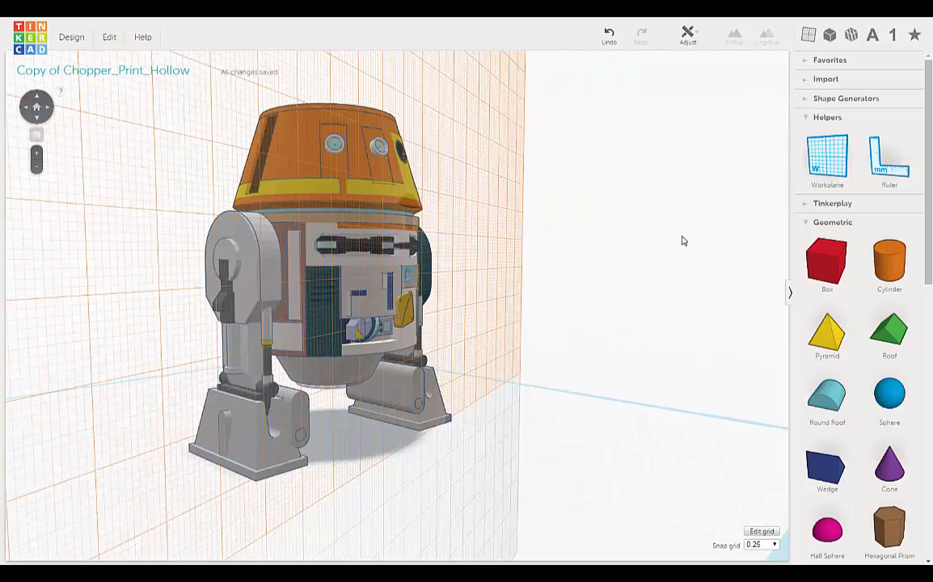
Step: Reset the workplane from the yellow plate's face to the default ground plane
left_click(826, 157)
left_click(558, 341)
scroll(442, 393, "up", 10)
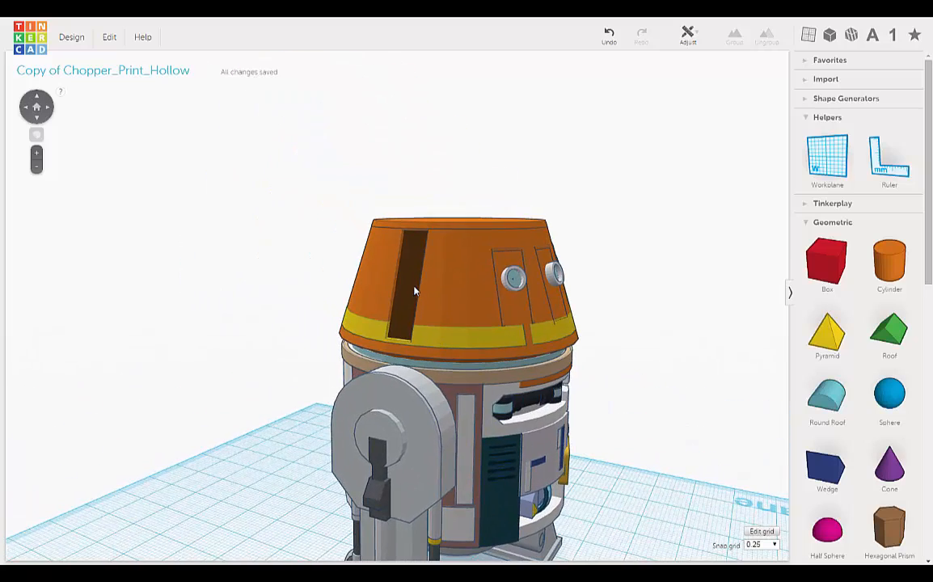
Step: Place a workplane on the face of the brown vertical strip on the side of the orange dome
left_click(414, 291)
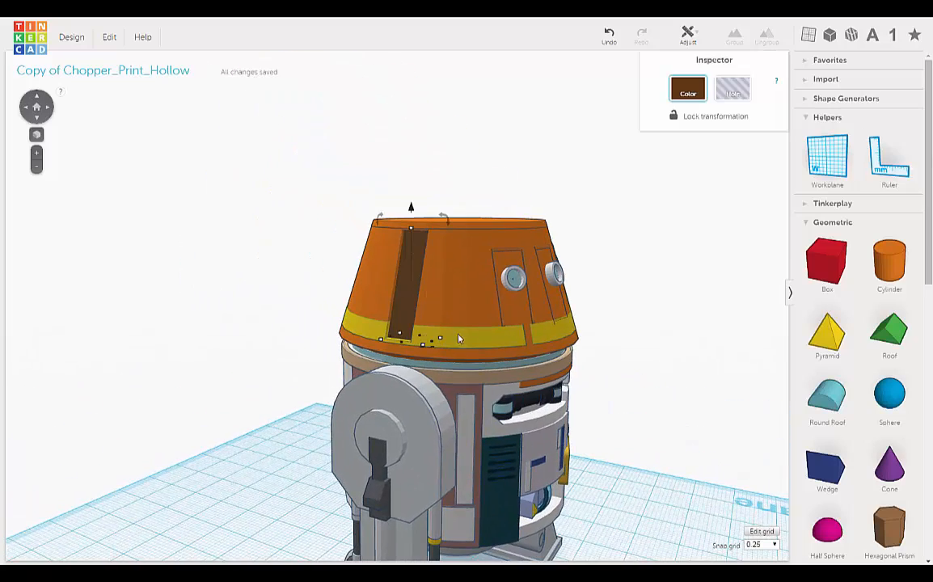
right_click_drag(458, 338, 598, 340)
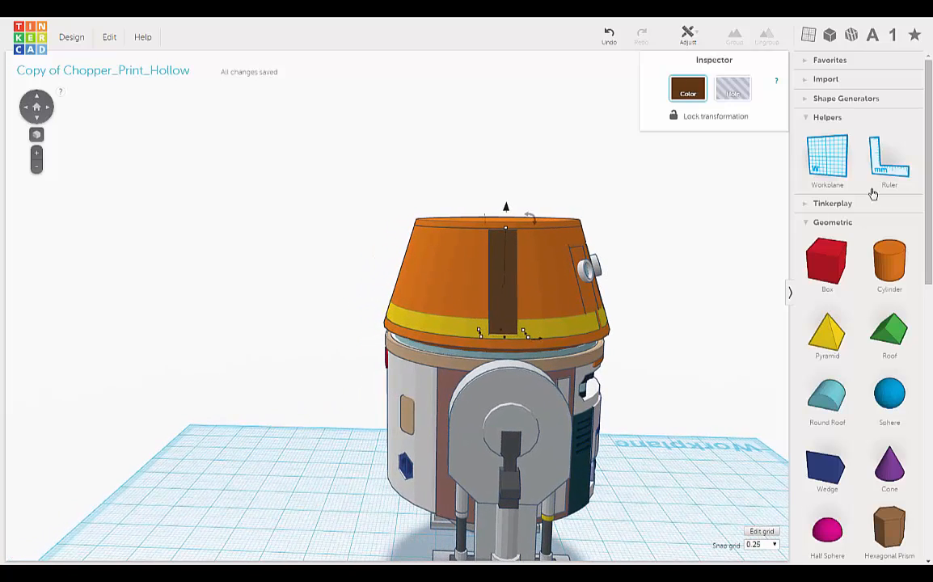
left_click(826, 158)
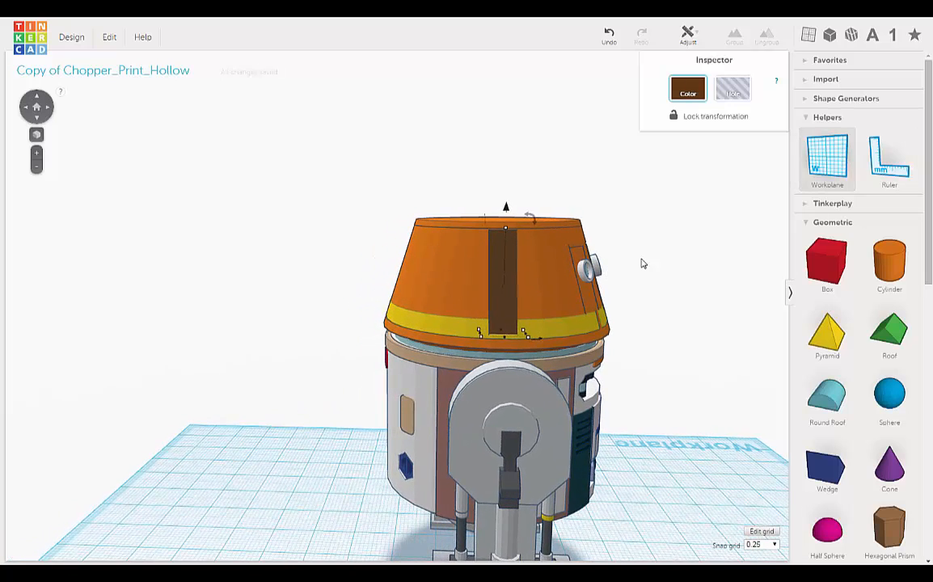
left_click(502, 288)
right_click_drag(494, 289, 473, 329)
scroll(588, 283, "up", 3)
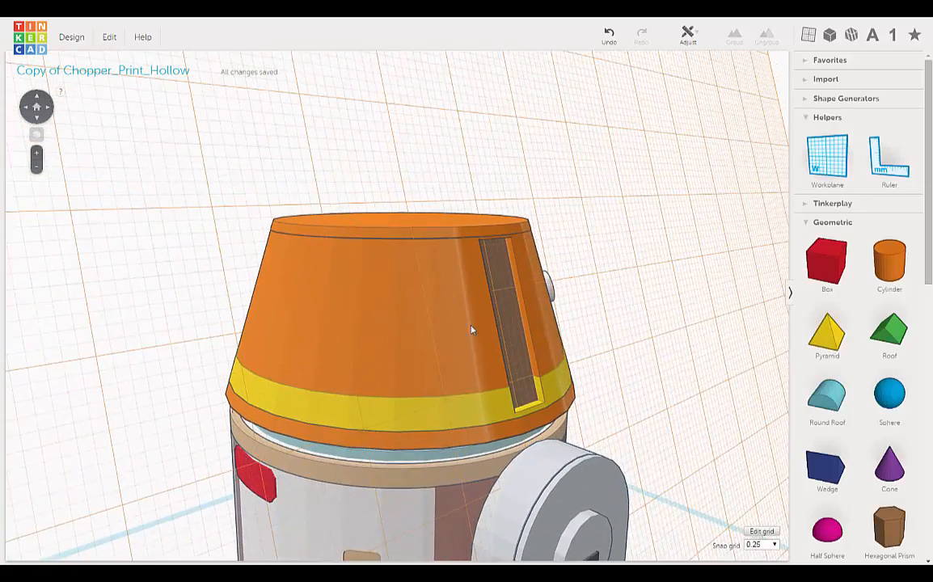
scroll(505, 325, "up", 3)
Step: Thicken the brown dome strip outward from its face
left_click(552, 332)
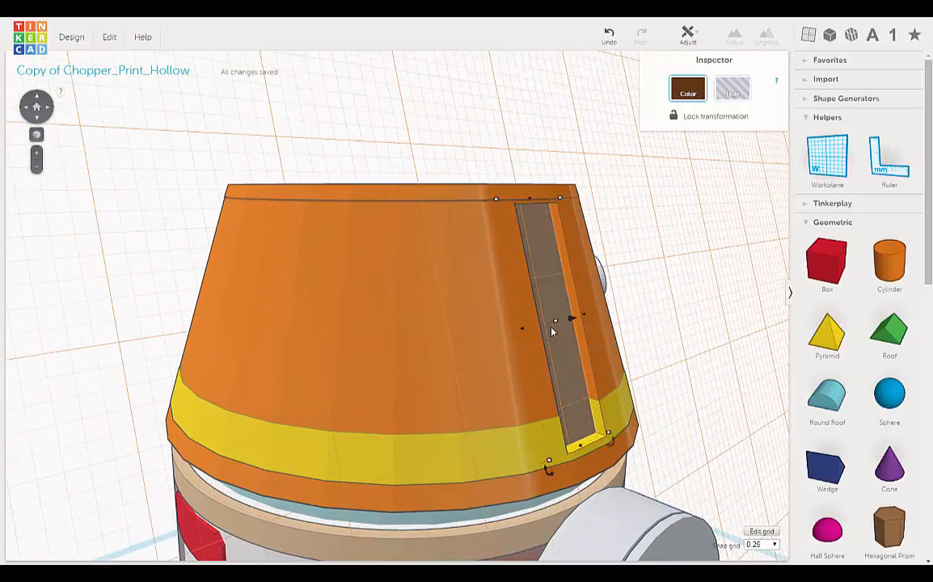
mouse_move(560, 325)
right_click_drag(548, 339, 573, 325)
mouse_move(569, 319)
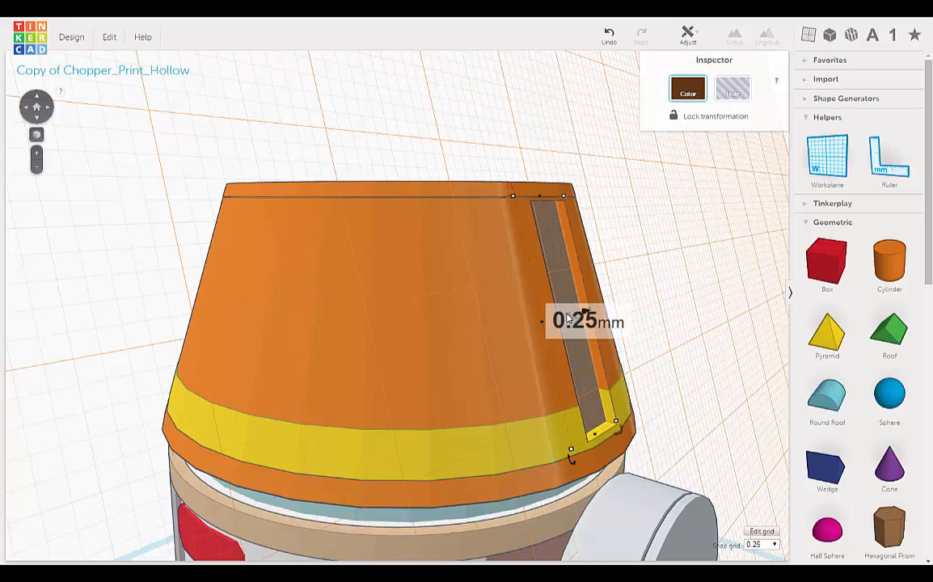
left_click_drag(569, 319, 577, 321)
Step: Move the thickened brown strip inward to -0.50 mm from the workplane so it sits in the dome's recess
mouse_move(597, 315)
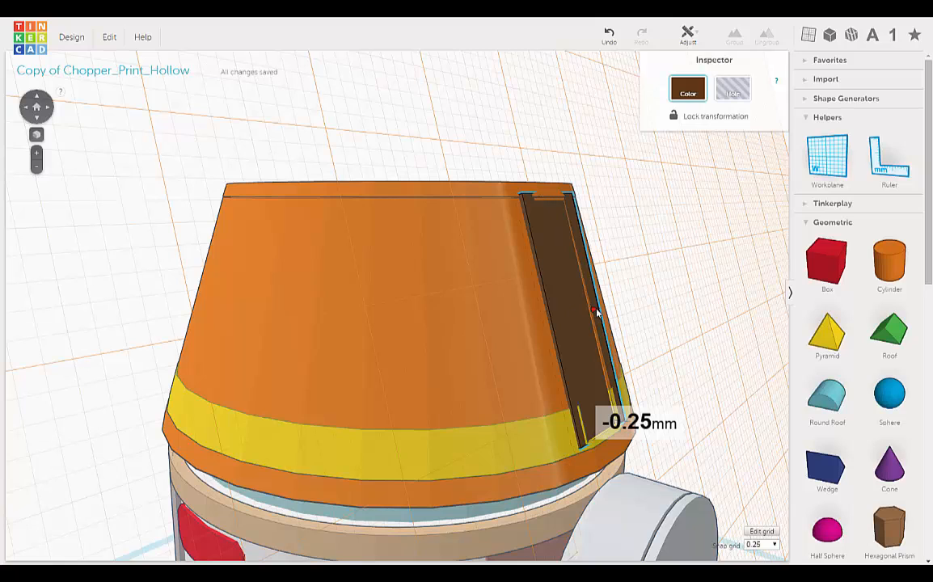
left_click_drag(594, 311, 594, 312)
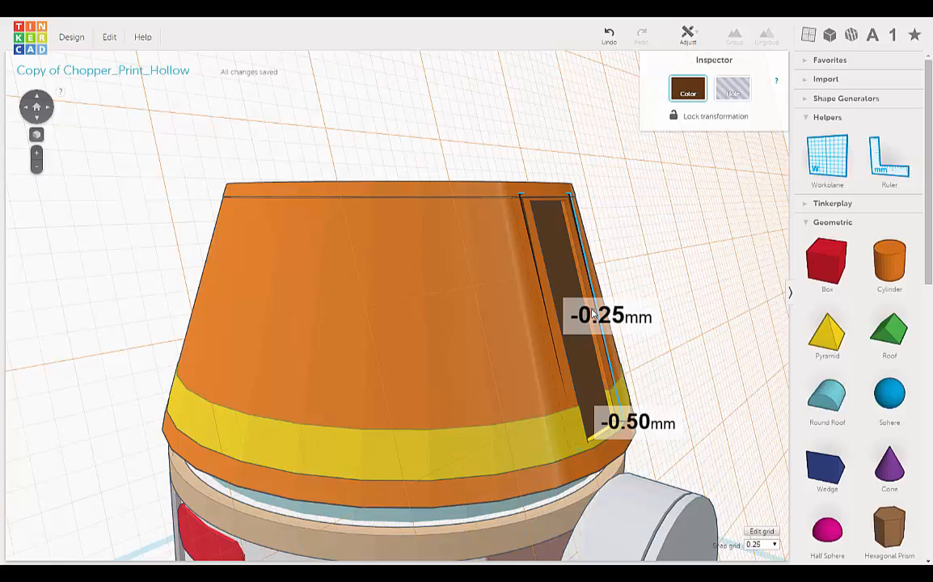
left_click_drag(591, 310, 590, 308)
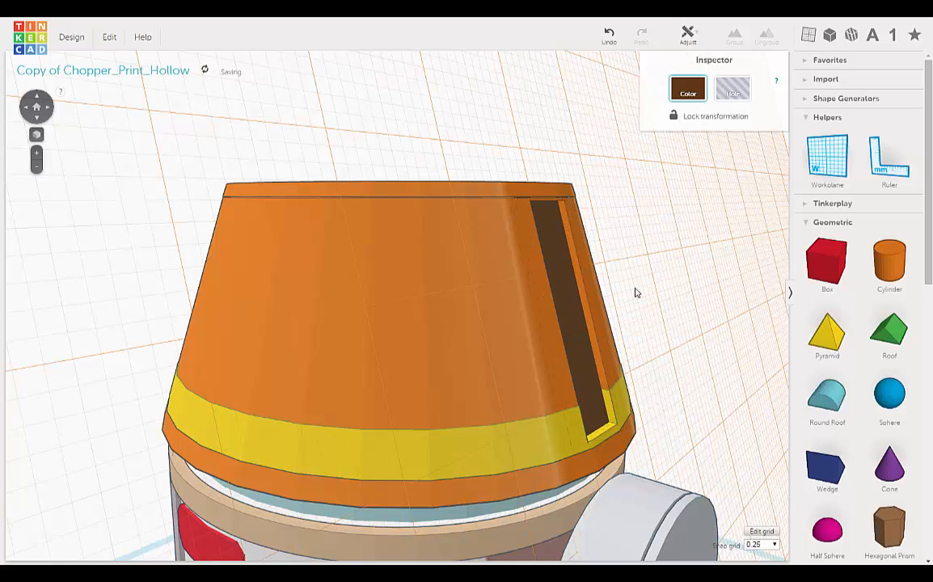
left_click(562, 270)
mouse_move(572, 318)
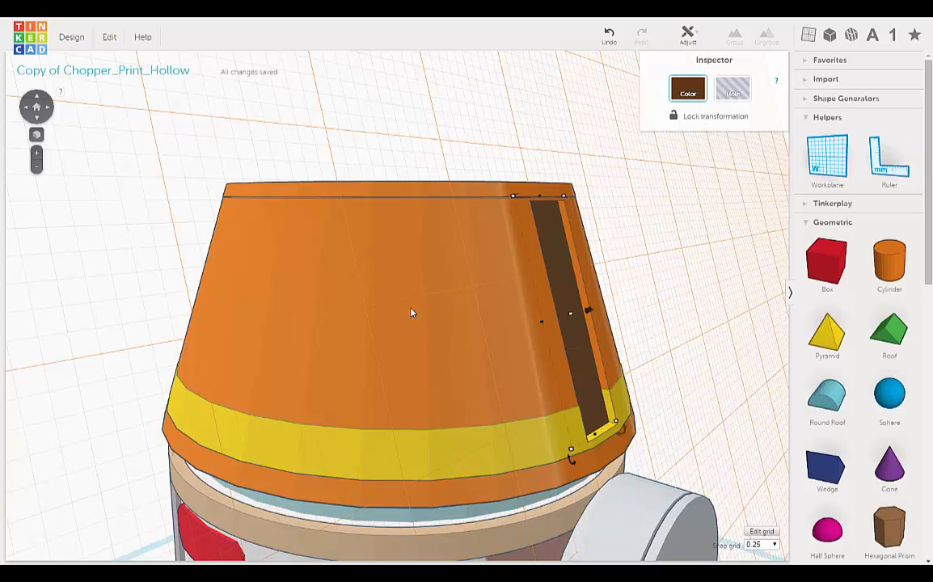
Step: Place a workplane on the face of the matching brown strip on the opposite side of the dome
right_click_drag(283, 326, 480, 335)
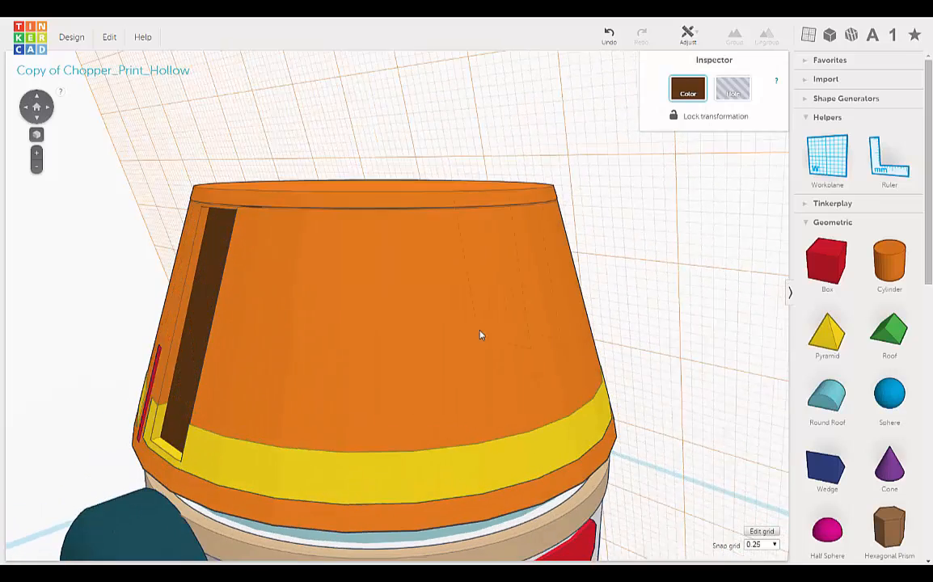
left_click(232, 300)
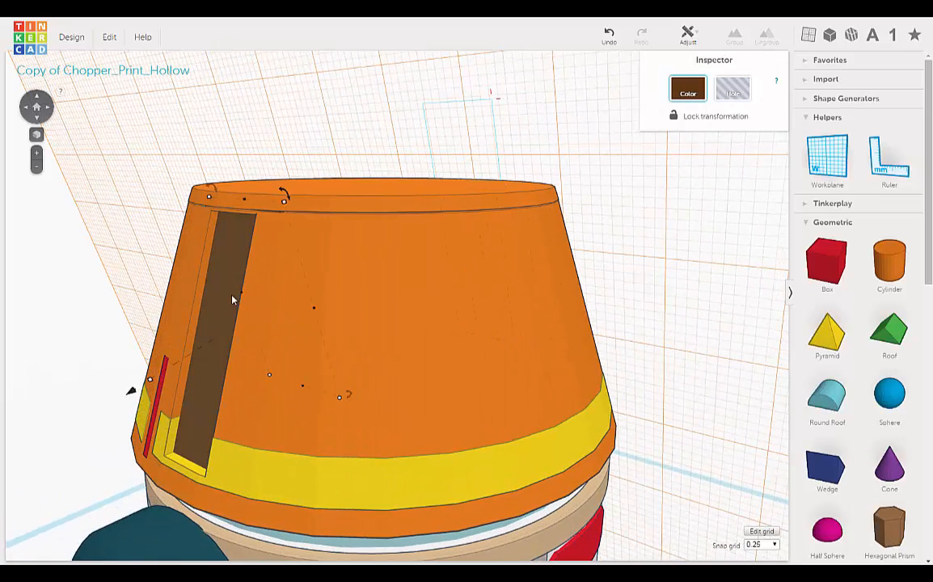
right_click_drag(232, 333, 235, 327)
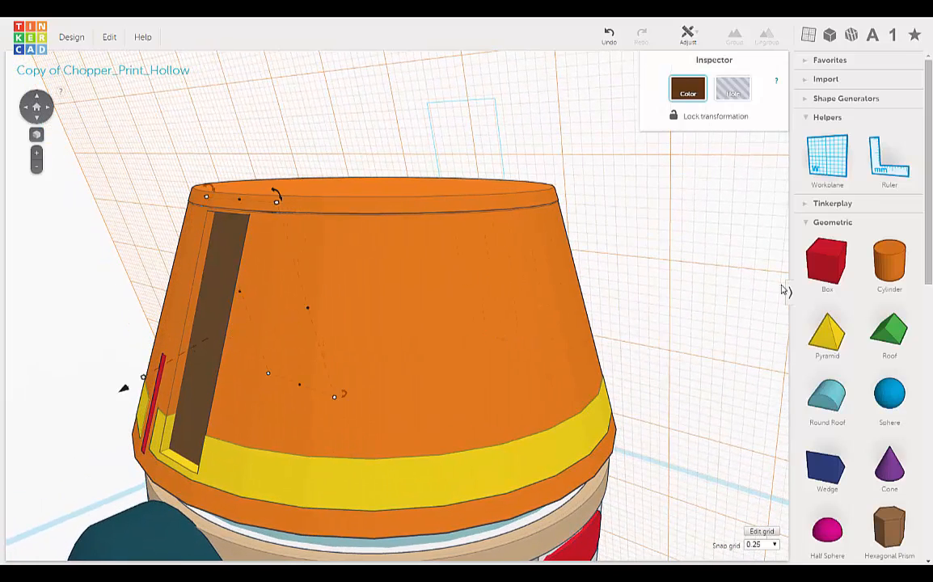
left_click(827, 179)
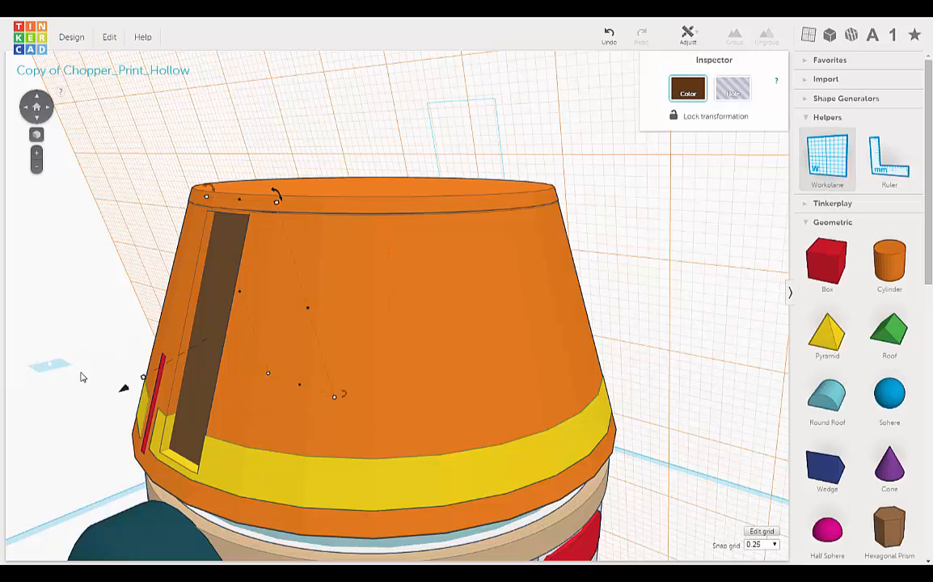
left_click(213, 356)
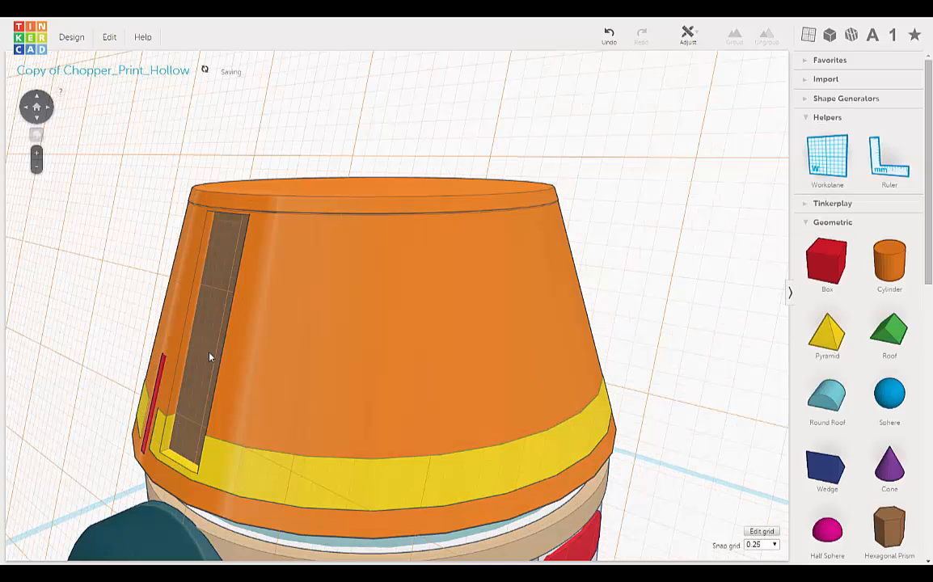
Step: Thicken the opposite brown strip, keeping its face recessed in the dome like the first one
left_click(210, 355)
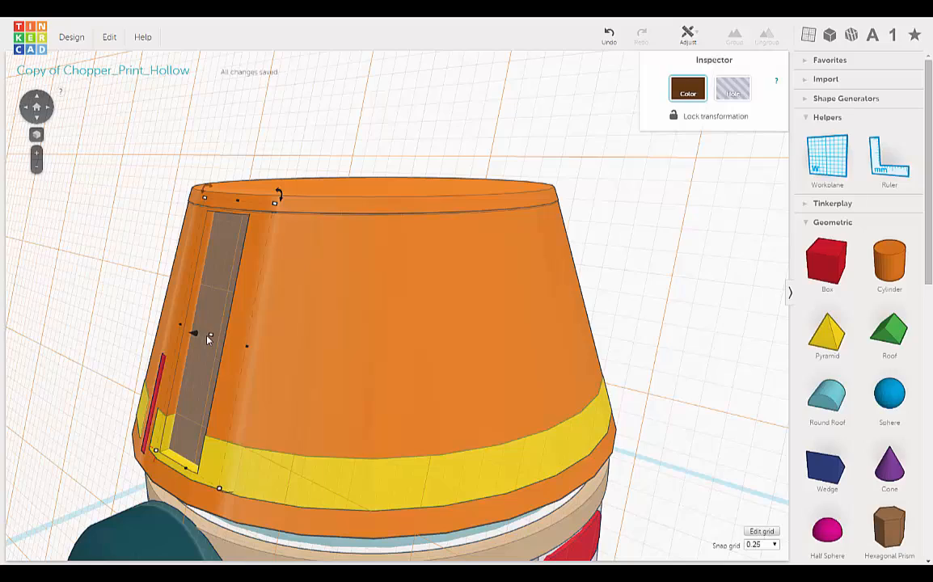
mouse_move(210, 338)
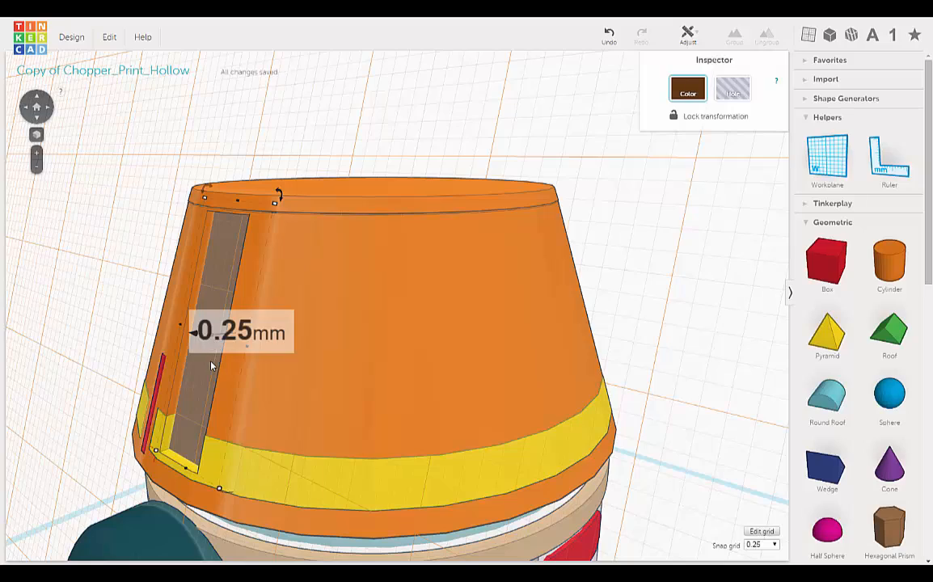
right_click_drag(210, 365, 310, 345)
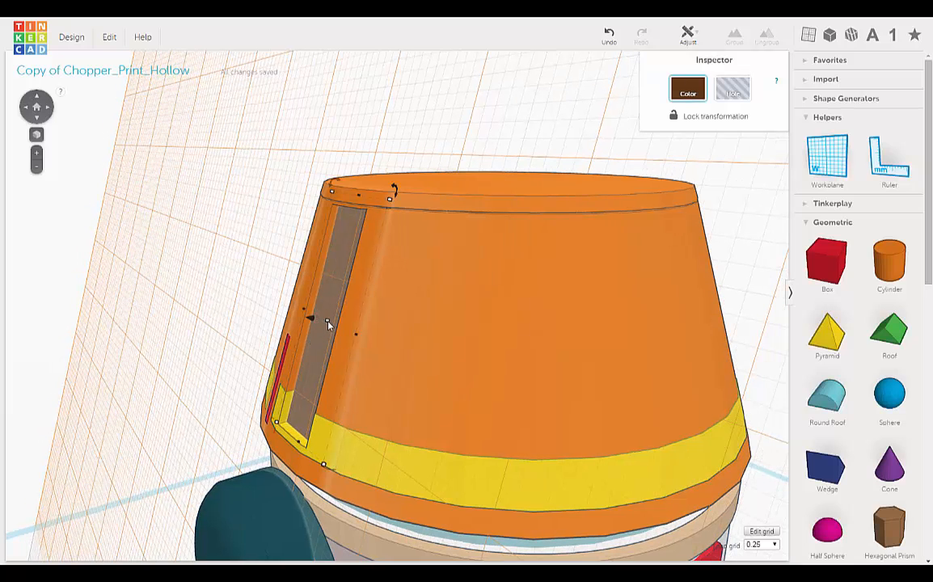
left_click_drag(327, 323, 308, 324)
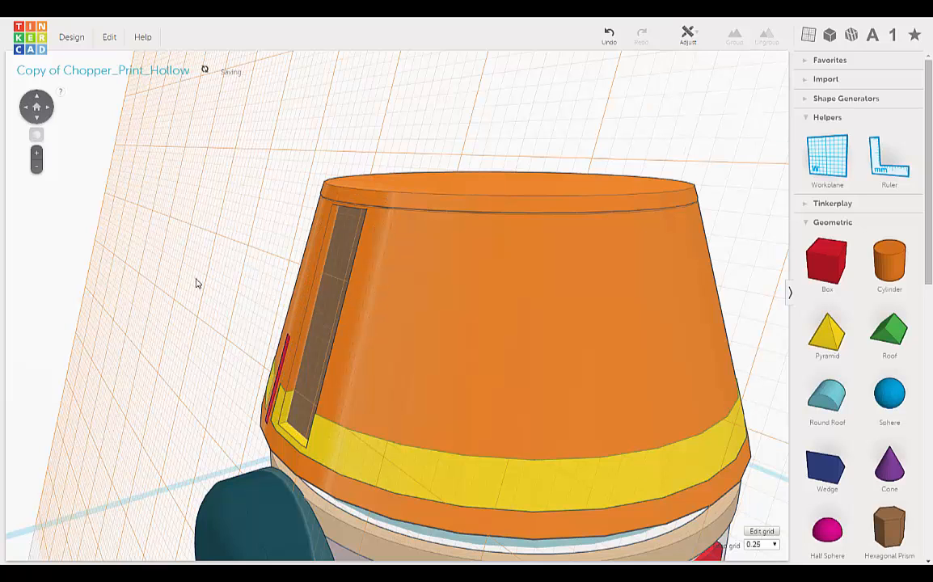
right_click_drag(195, 284, 193, 278)
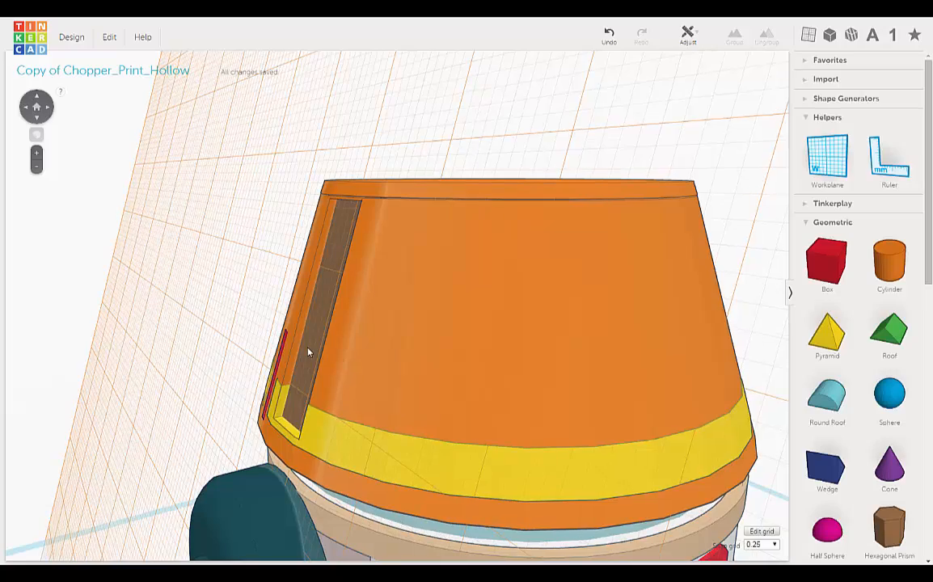
right_click_drag(522, 423, 365, 250)
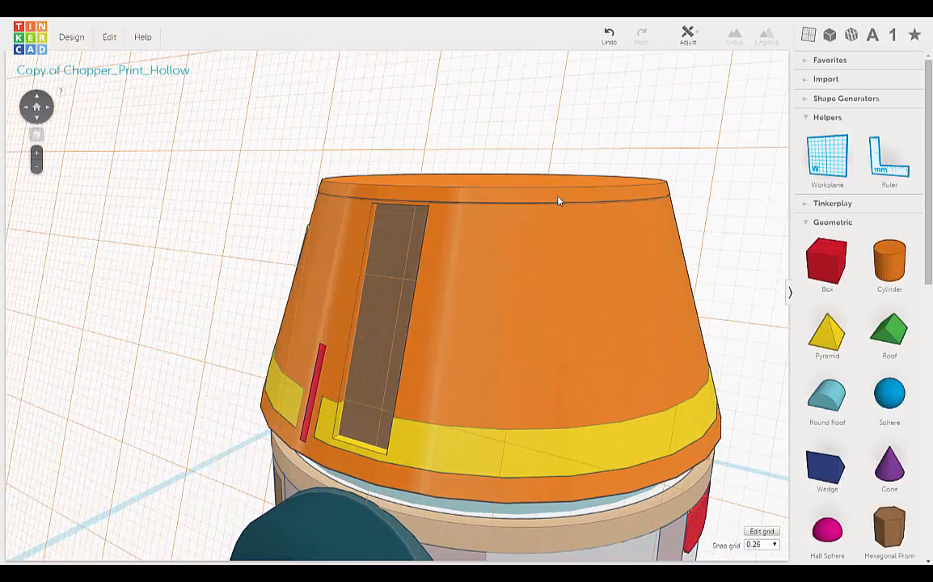
Step: Select the thin orange disc on top of the dome and reset the workplane to the default ground plane
left_click(581, 203)
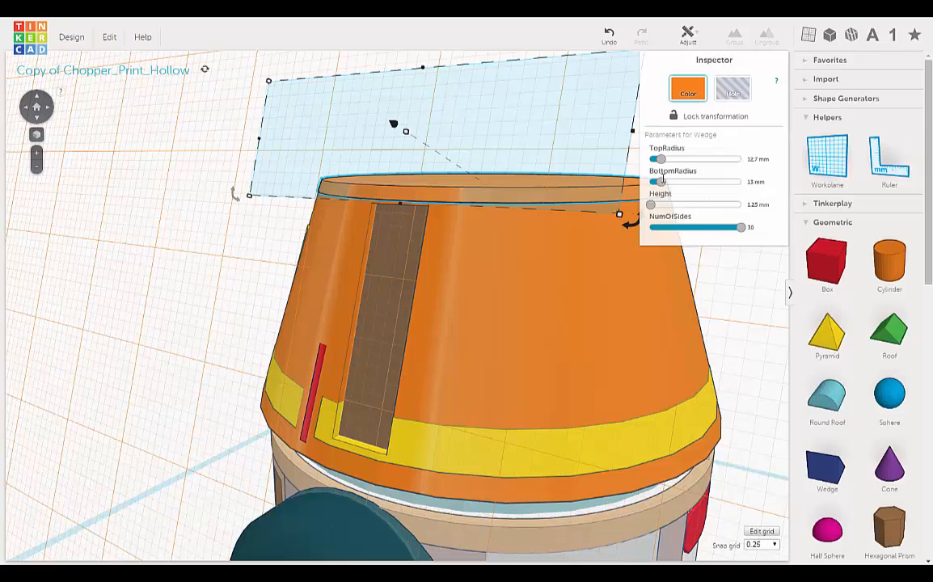
scroll(545, 238, "down", 3)
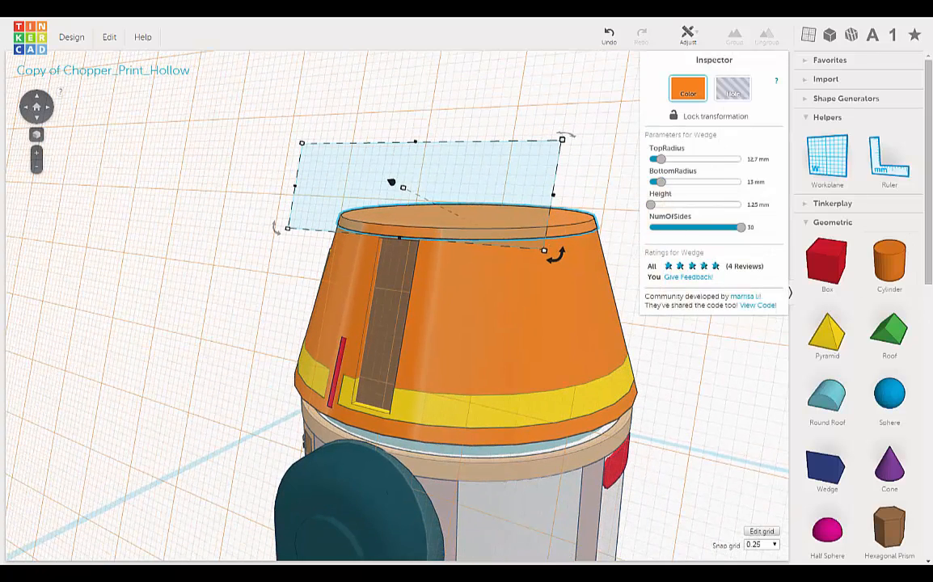
left_click(826, 158)
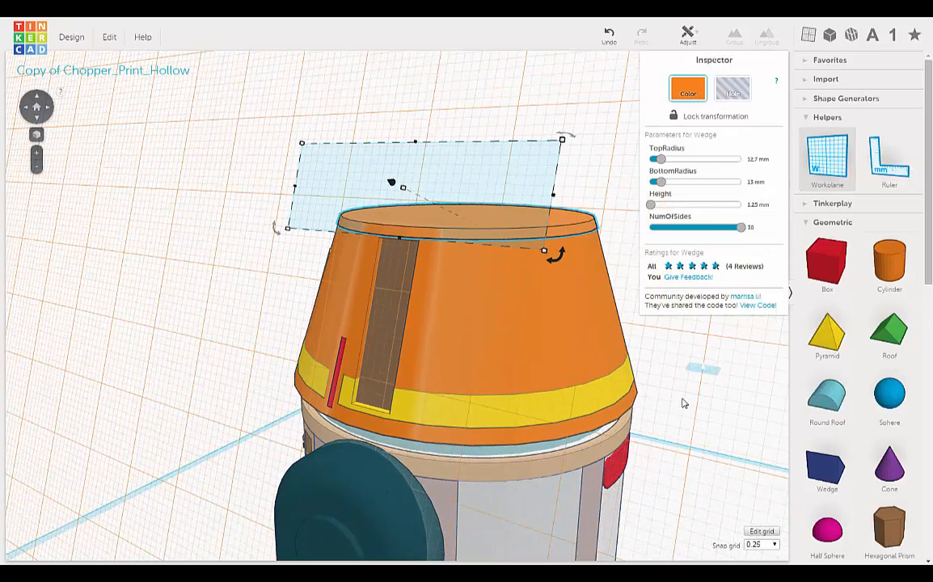
left_click(668, 483)
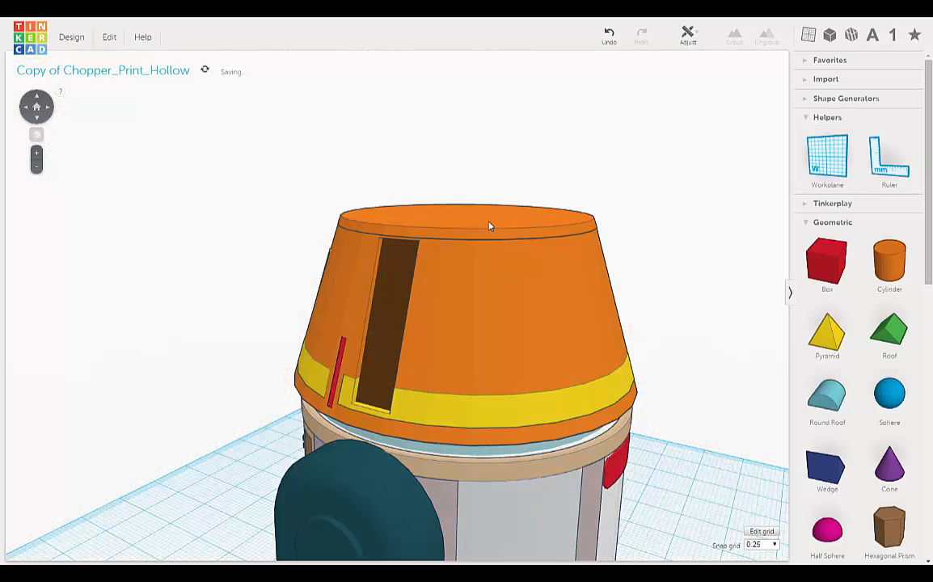
Step: Thicken the orange top disc upward beyond 1.04 mm and deselect it
scroll(406, 187, "up", 3)
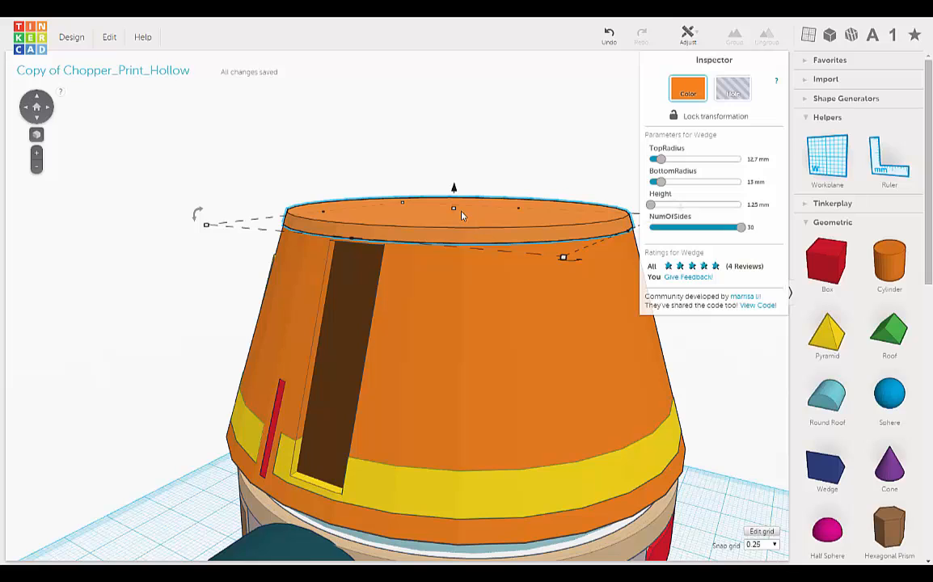
mouse_move(455, 212)
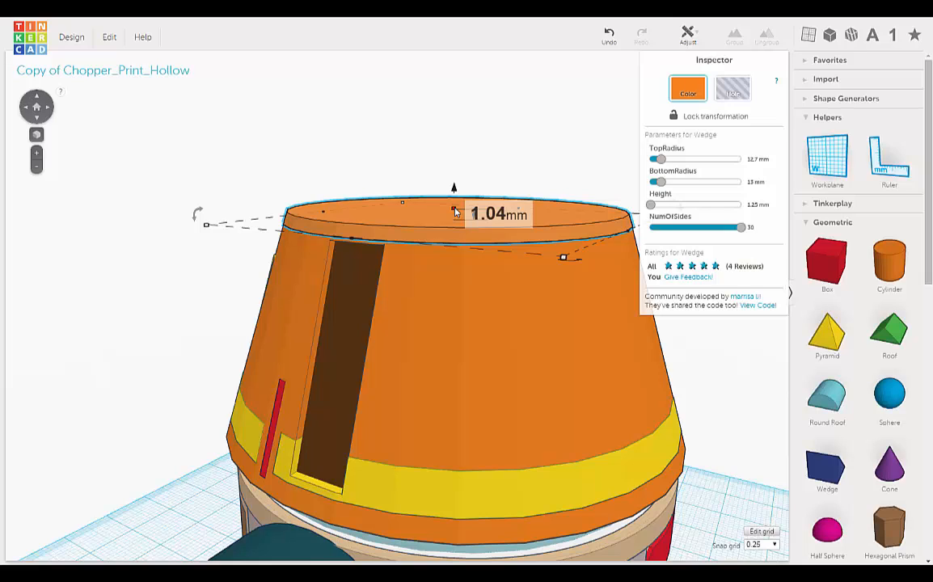
left_click_drag(455, 212, 457, 202)
left_click(495, 159)
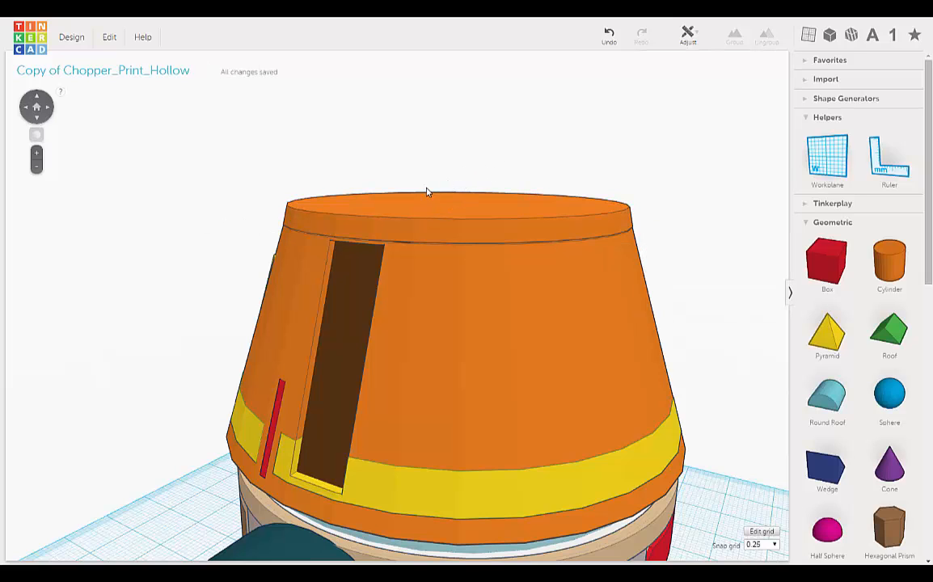
scroll(422, 187, "down", 5)
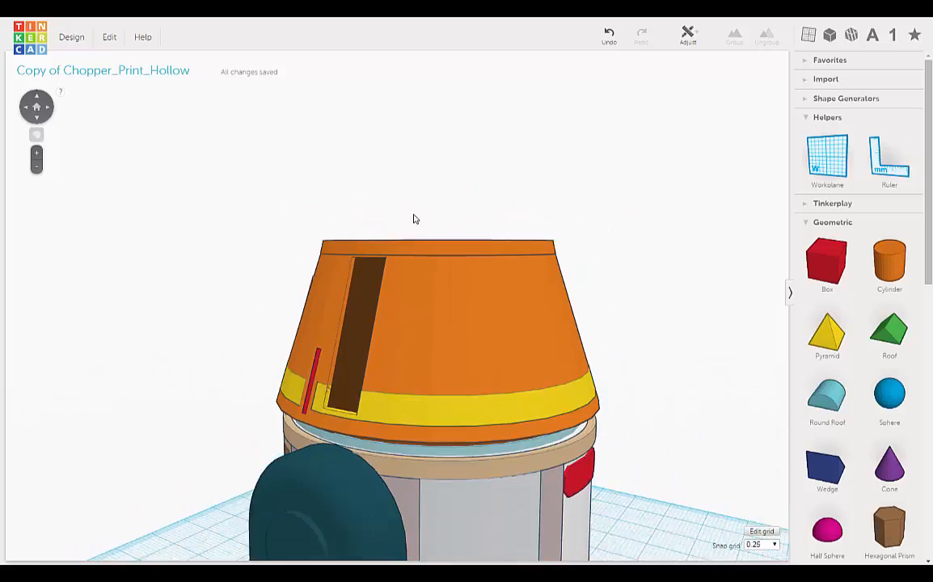
right_click_drag(413, 219, 665, 299)
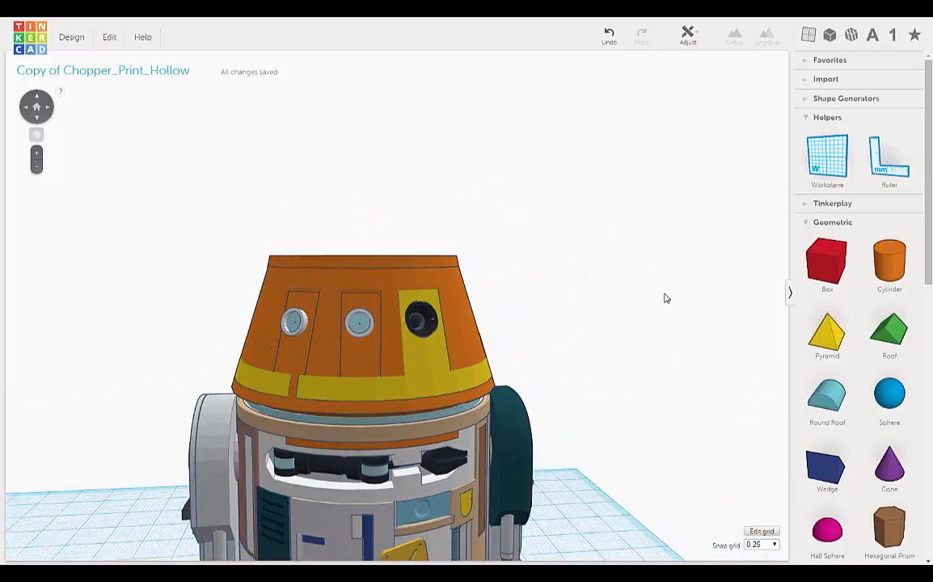
scroll(614, 294, "down", 3)
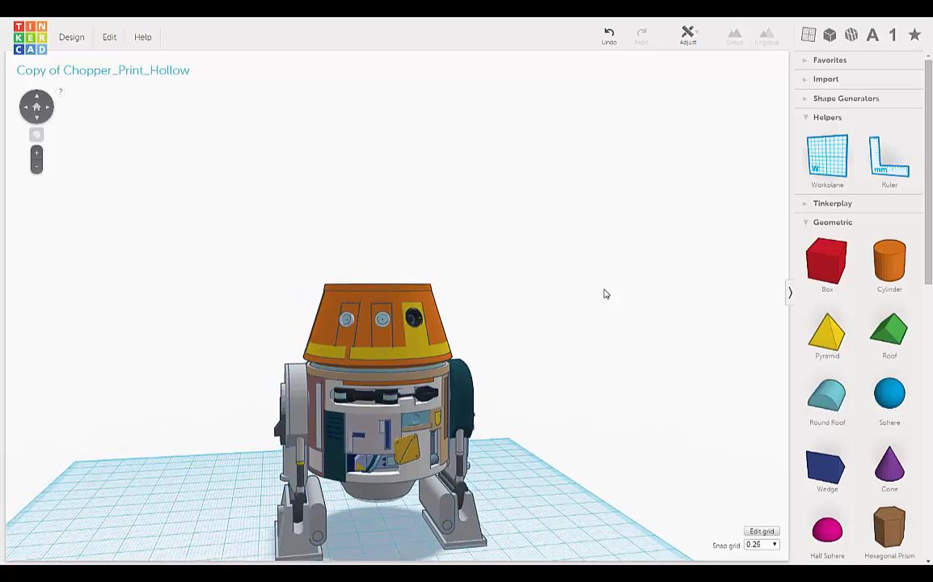
Step: Examine the side leg and the front body panels for parts too thin to print
scroll(603, 293, "up", 3)
middle_click_drag(571, 312, 656, 223)
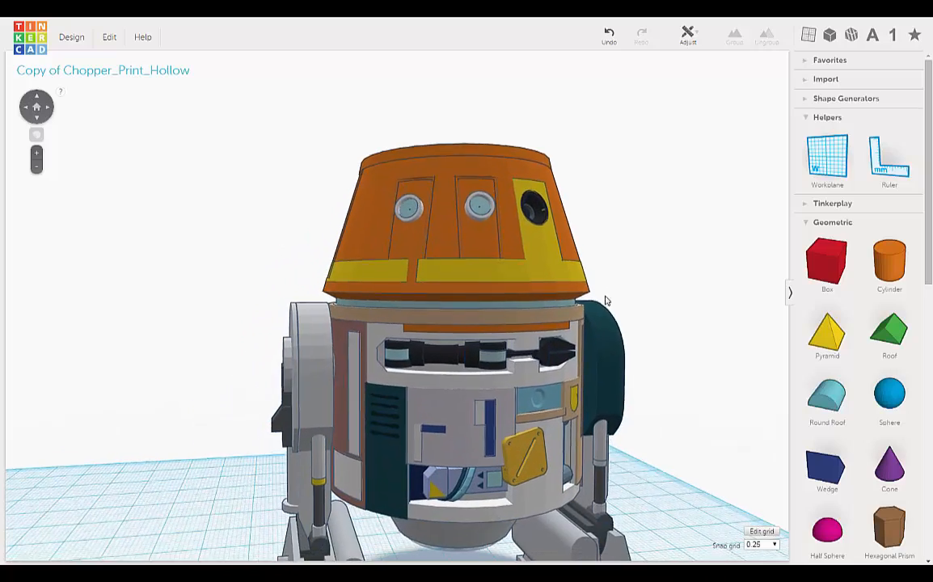
scroll(317, 406, "up", 5)
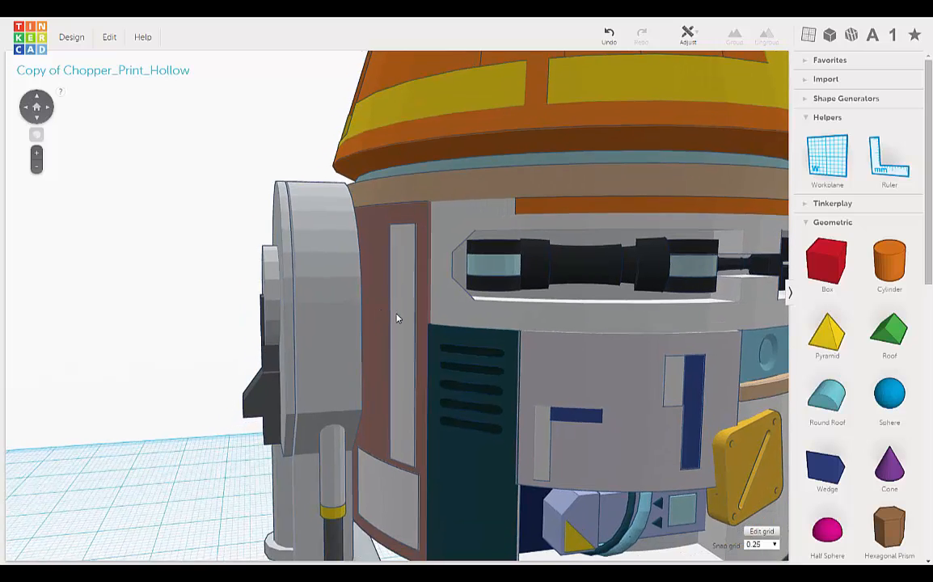
right_click_drag(397, 318, 415, 317)
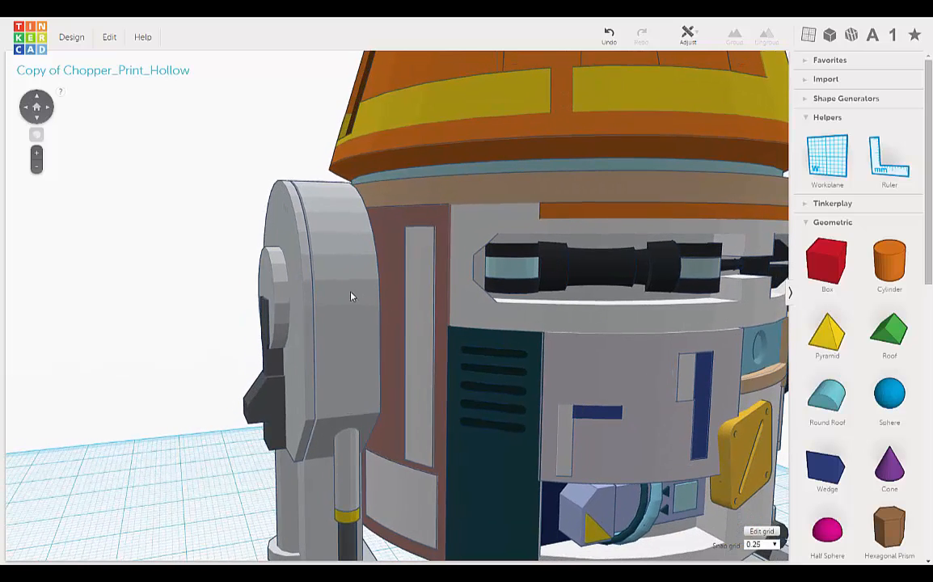
left_click(307, 260)
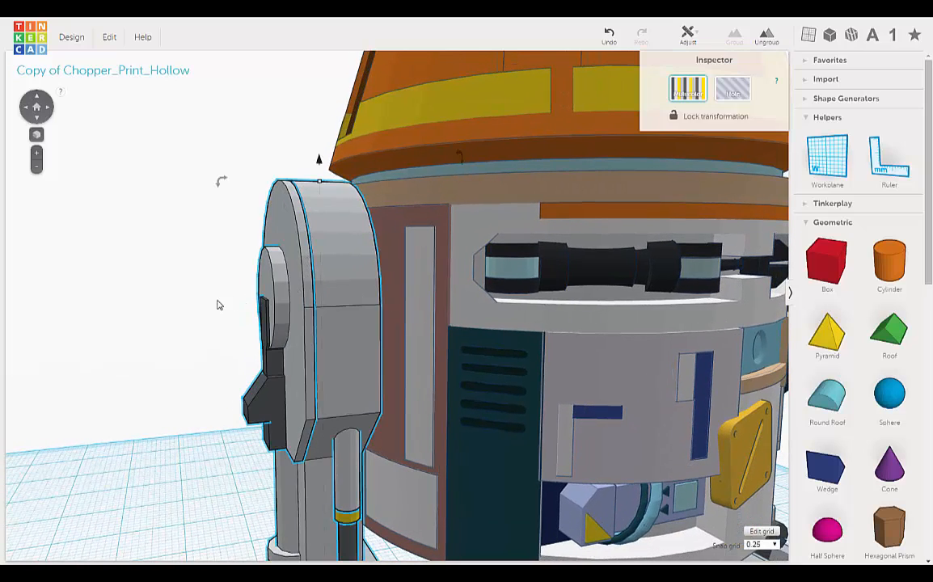
scroll(217, 304, "down", 2)
scroll(403, 269, "down", 3)
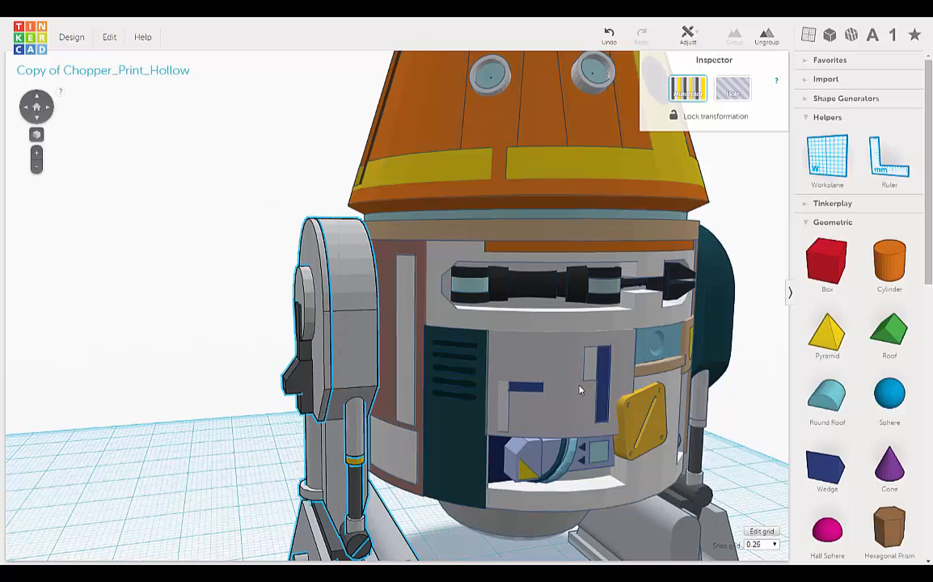
right_click_drag(568, 379, 347, 374)
Step: Place a workplane on the face of the light-blue panel with the round recess on the body's front
left_click(636, 293)
scroll(418, 353, "up", 5)
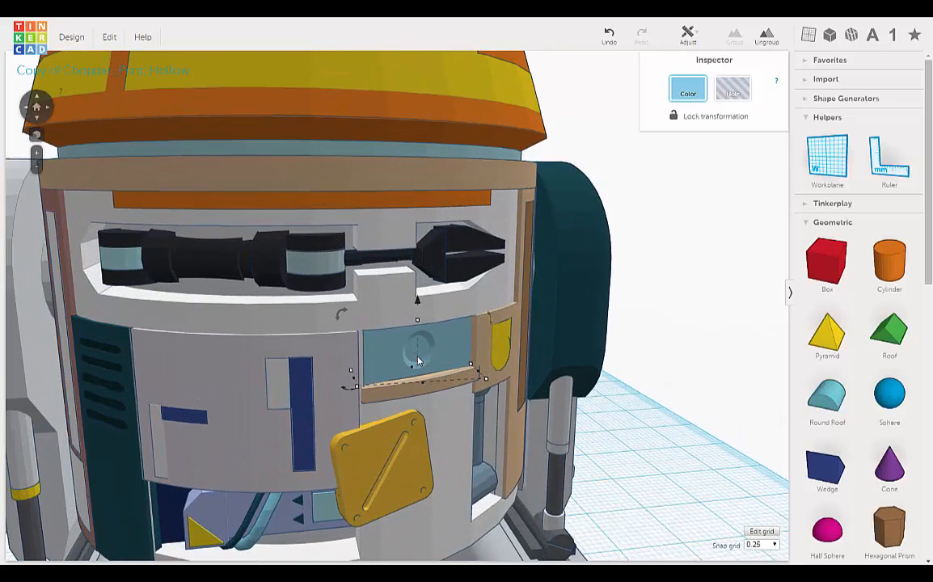
left_click(840, 173)
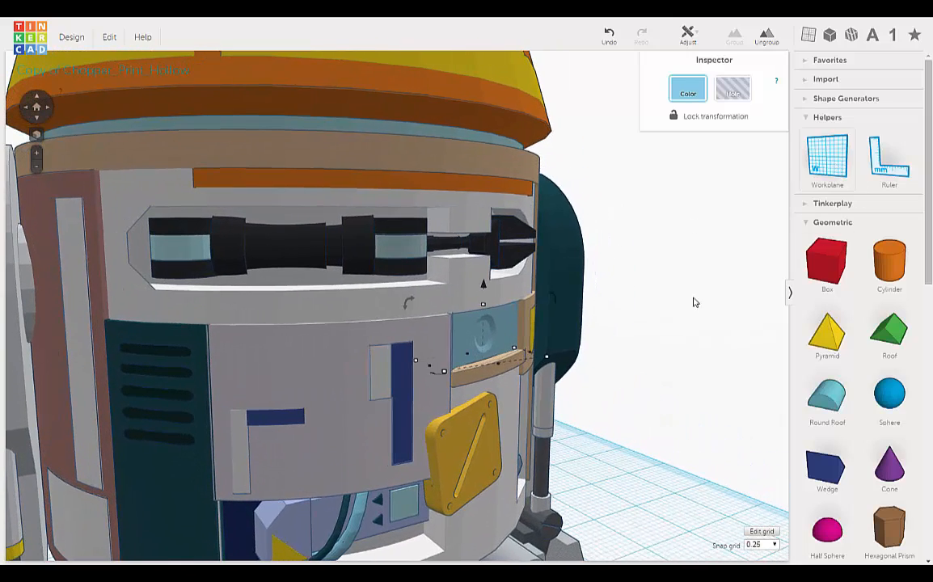
left_click(491, 335)
right_click_drag(507, 344, 487, 345)
left_click(827, 158)
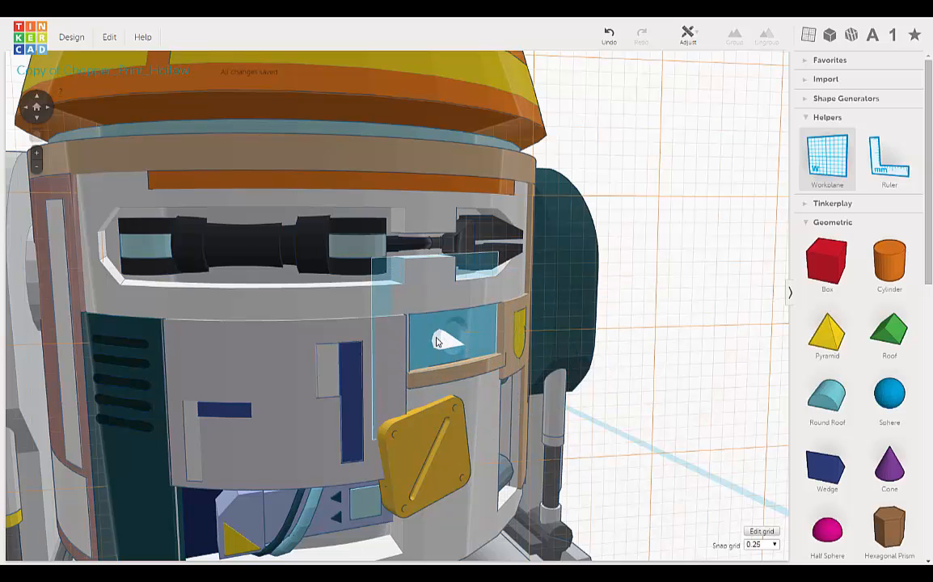
left_click(433, 345)
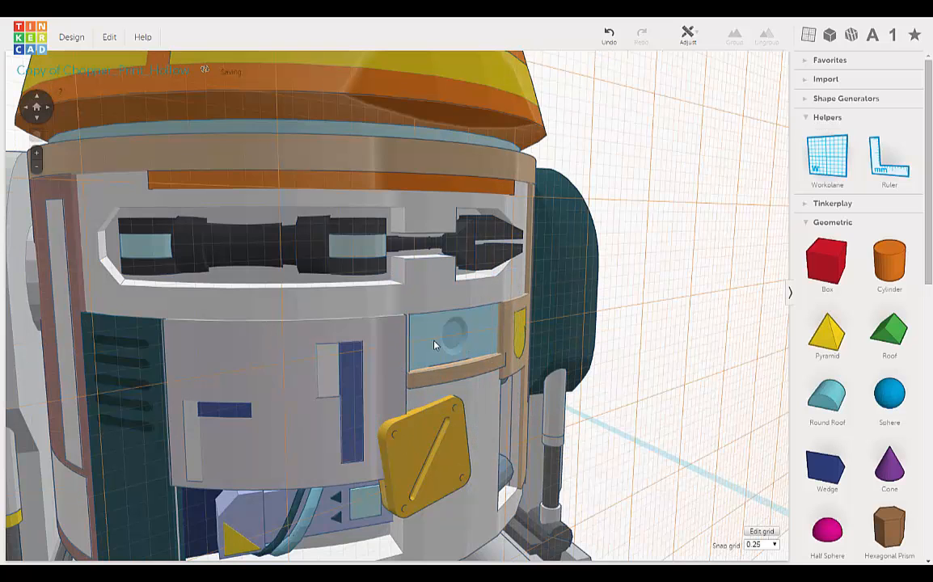
Step: Thicken the light-blue panel perpendicular to its face, push it back into the body by about 0.75 mm, and deselect it
left_click(437, 338)
right_click_drag(487, 346, 540, 345)
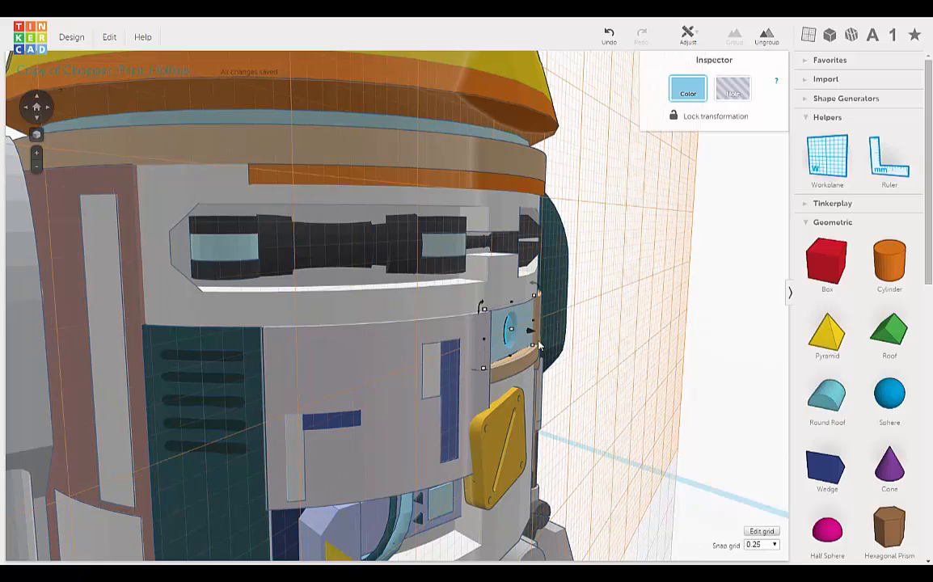
mouse_move(511, 332)
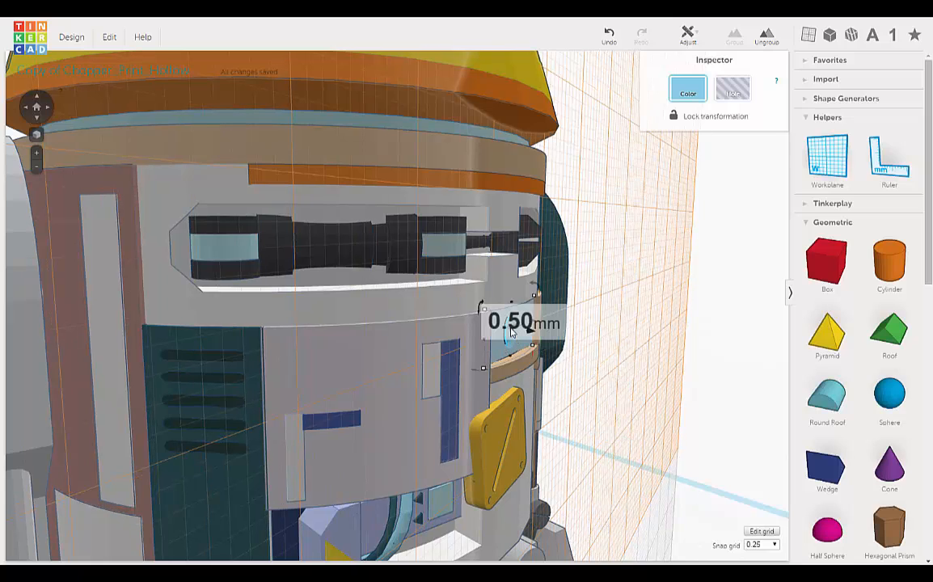
left_click_drag(512, 331, 535, 331)
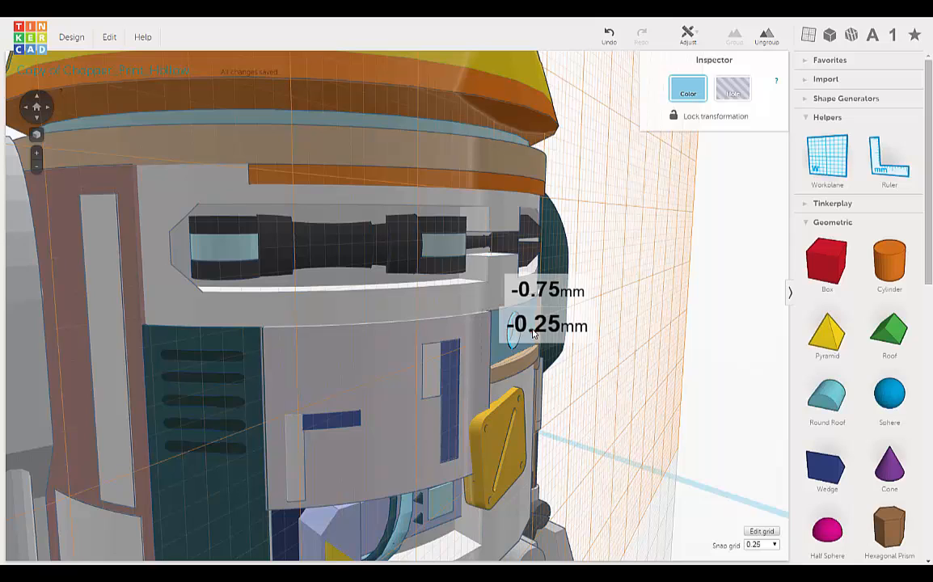
left_click_drag(530, 333, 530, 332)
left_click(622, 349)
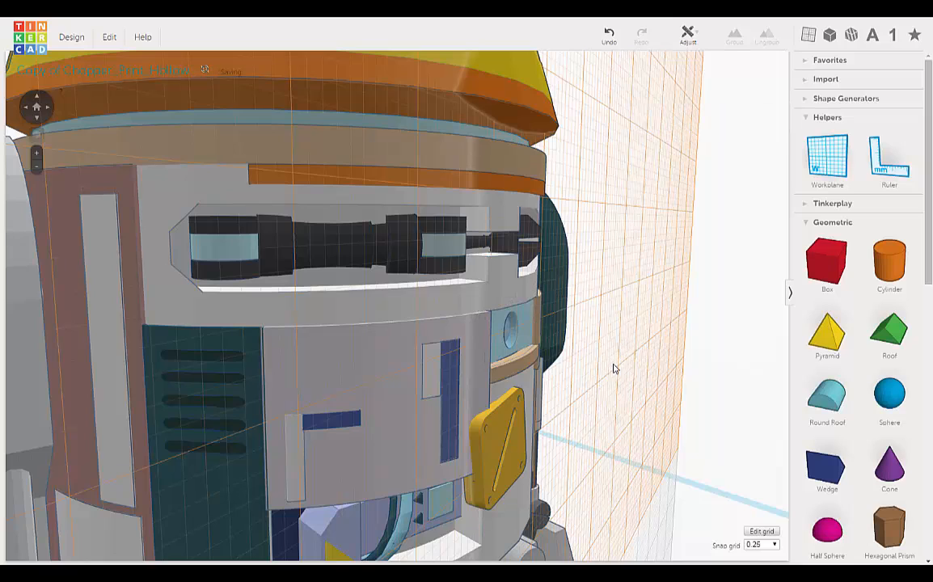
Step: Check the fit of the light-blue panel and reset the workplane to the default ground plane
right_click_drag(611, 369, 571, 296)
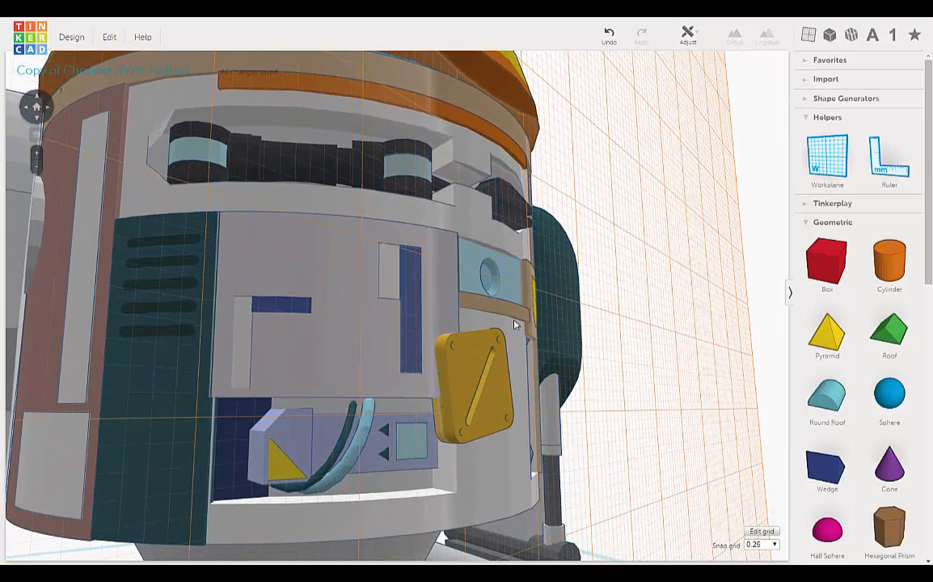
left_click(487, 275)
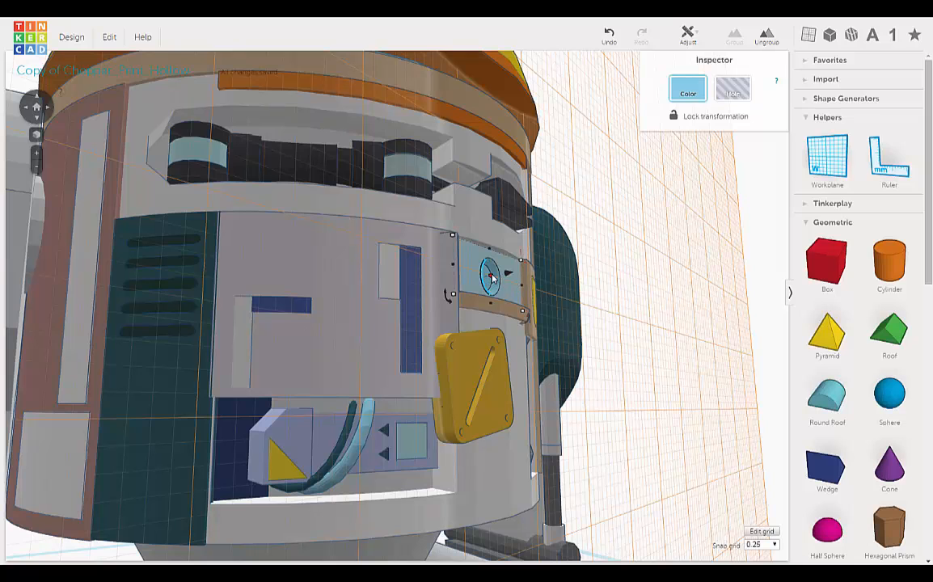
left_click(627, 312)
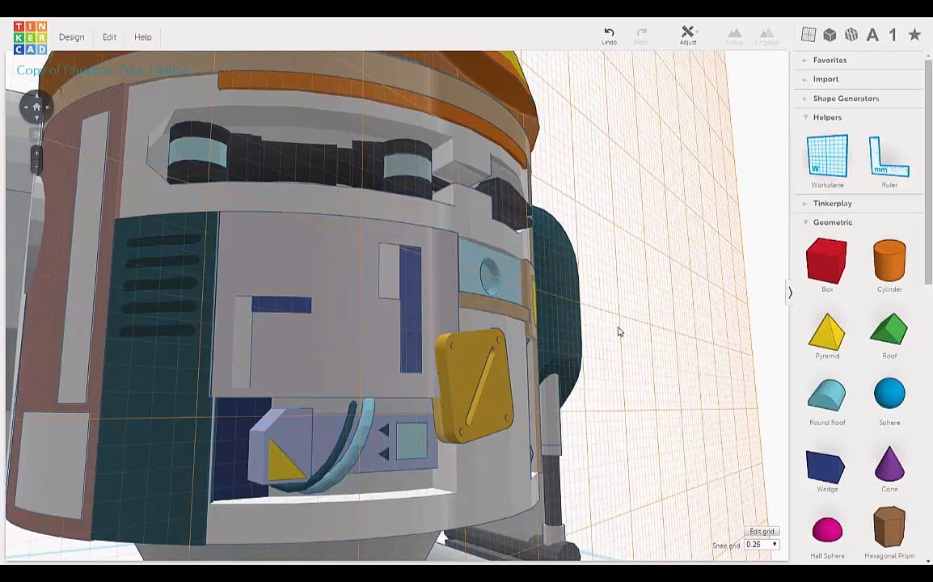
right_click_drag(620, 333, 531, 317)
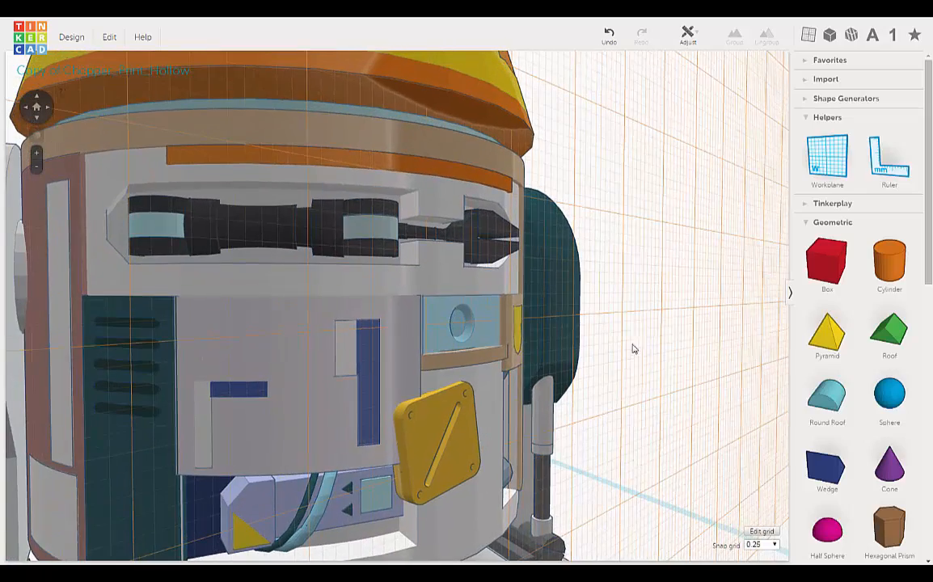
scroll(625, 363, "down", 3)
middle_click_drag(625, 364, 699, 269)
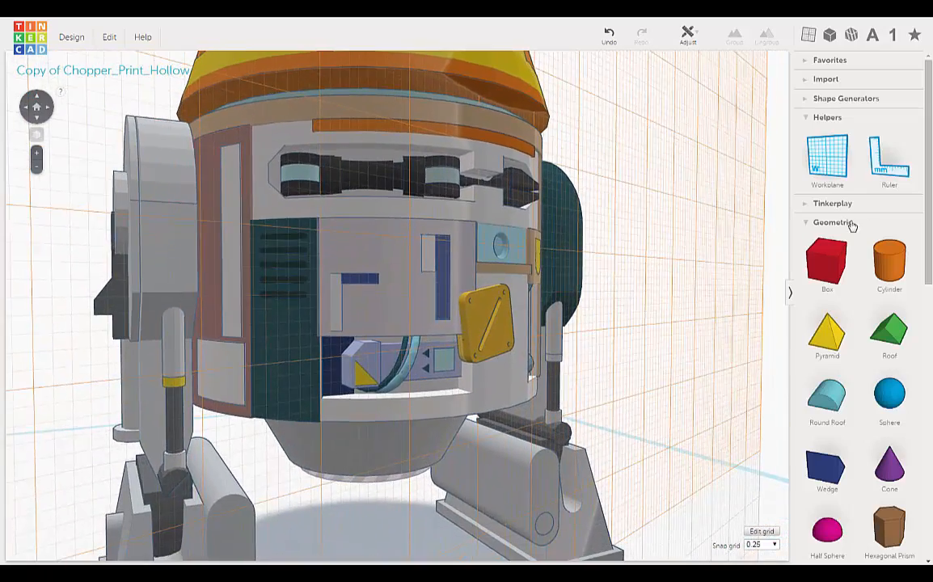
left_click(826, 158)
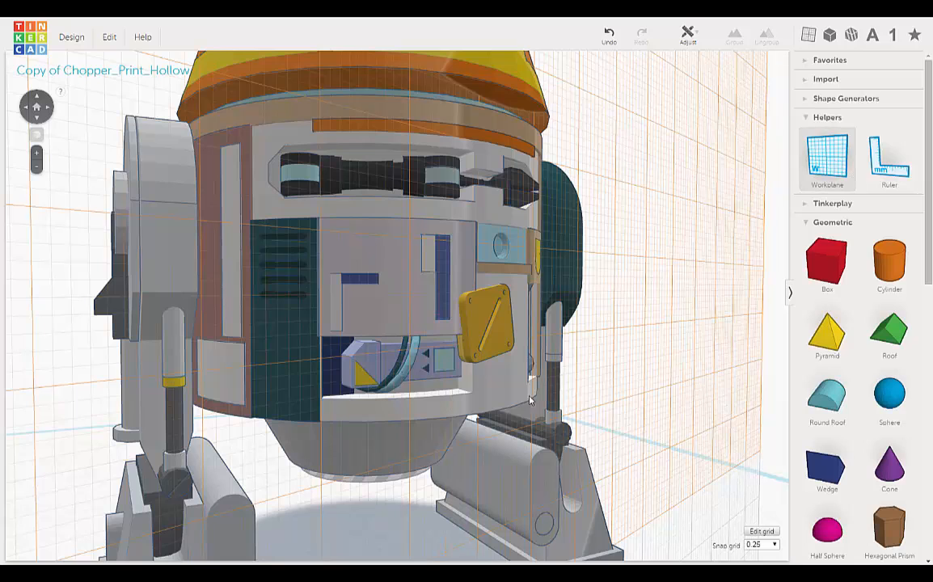
left_click(701, 474)
Step: Set the top radius of the light-blue helix hose in the lower body opening to 3 mm
left_click(373, 324)
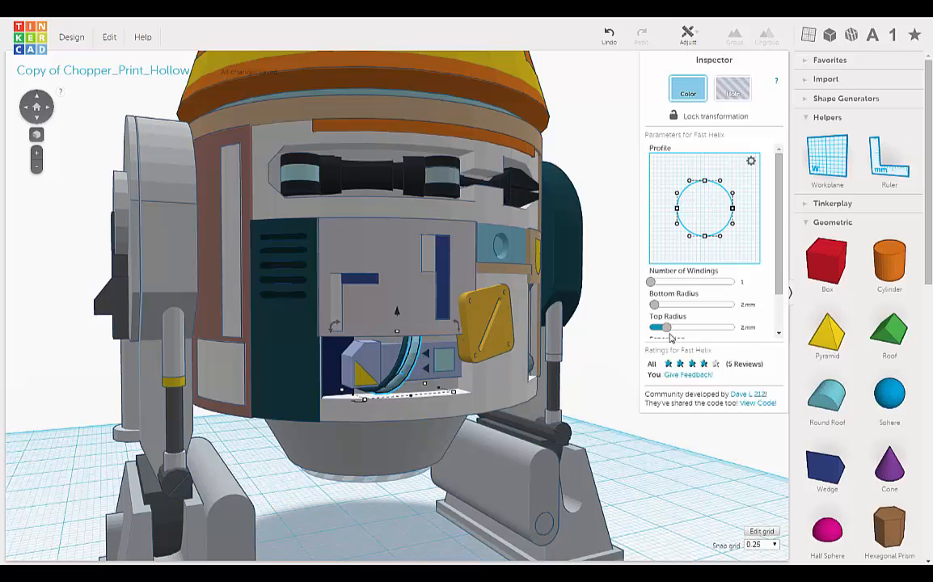
left_click(748, 304)
type("1")
key("Tab")
type("3")
key("Return")
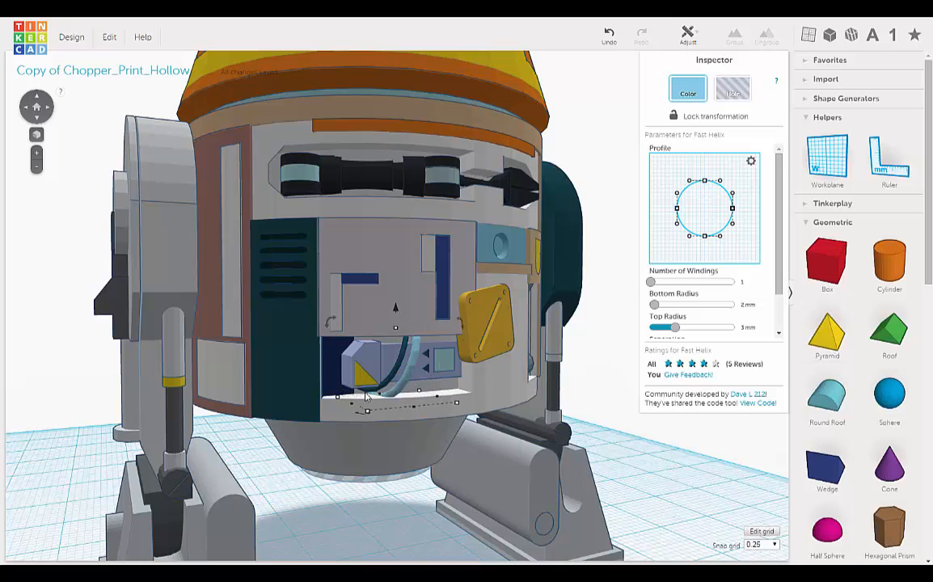
Step: Set both the top radius and the bottom radius of the dark teal helix hose to 3 mm
left_click(402, 359)
left_click(746, 305)
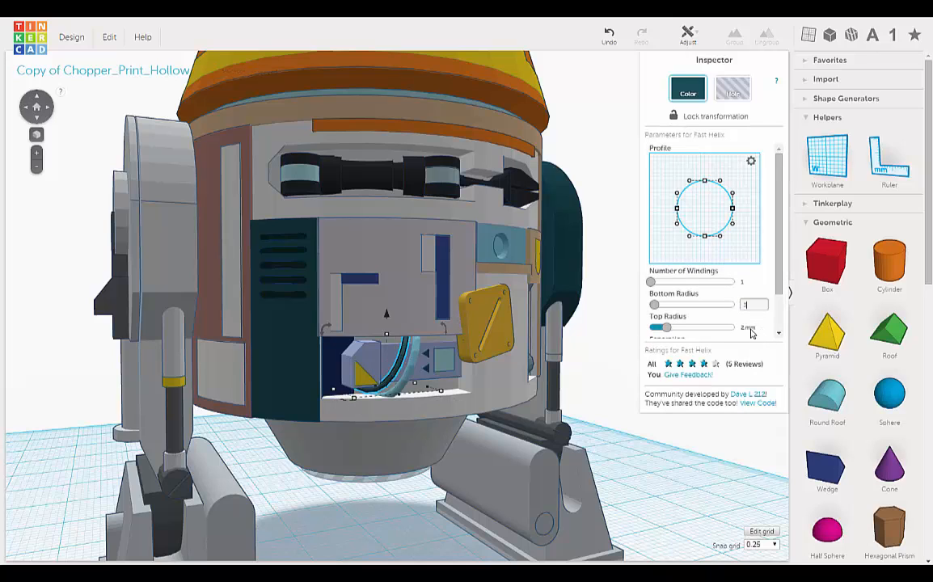
left_click(747, 328)
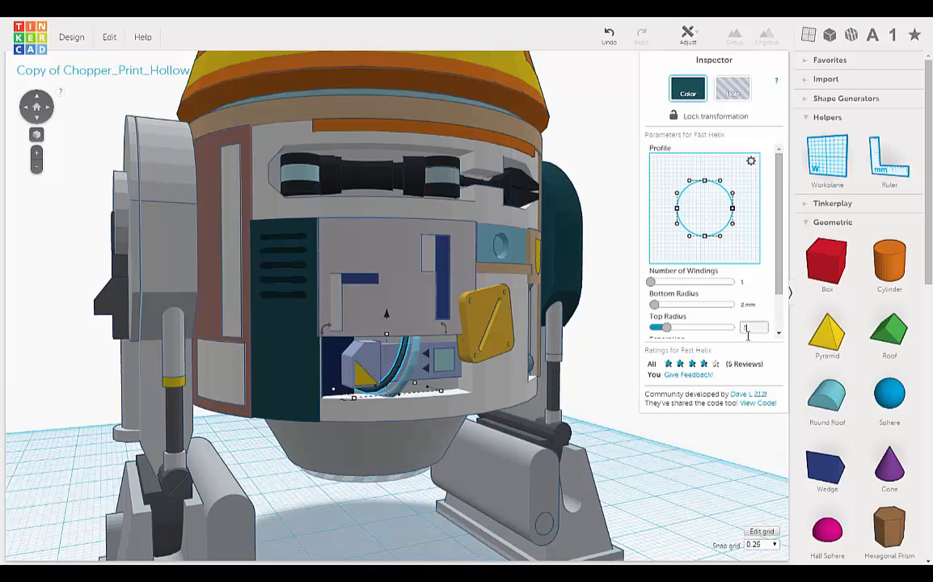
type("3")
left_click(746, 305)
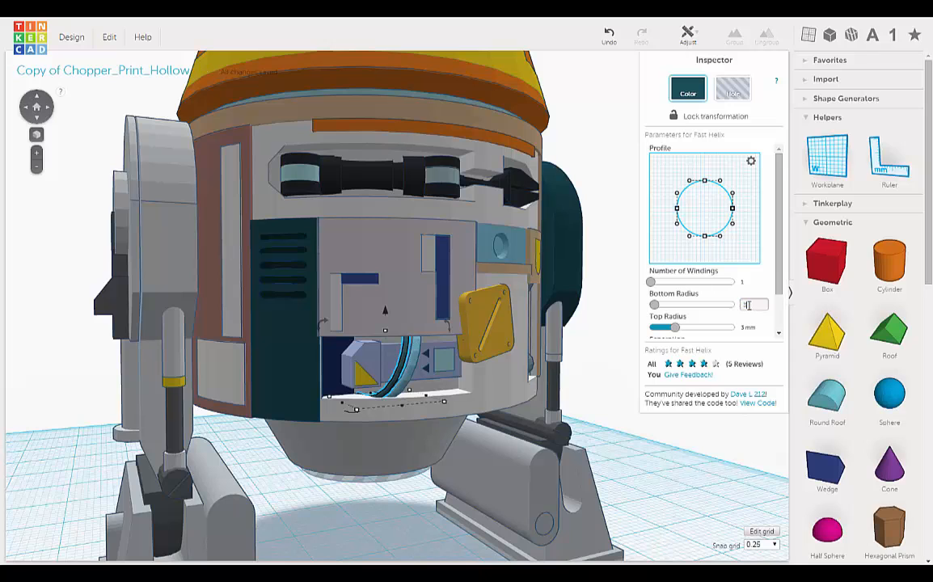
type("3")
key("Return")
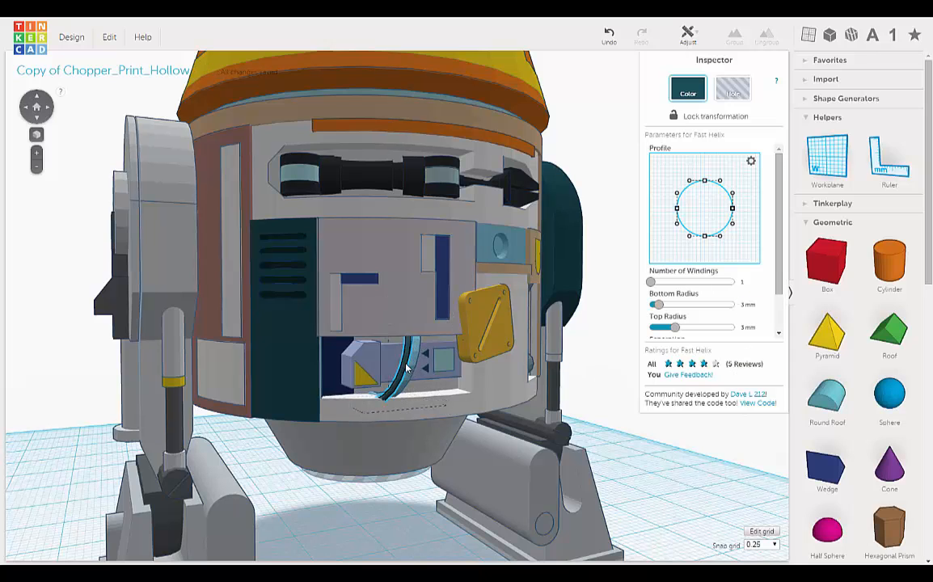
Step: Raise the dark teal hose slightly in the lower opening and nudge it three grid steps inward toward the body
scroll(404, 364, "up", 3)
scroll(396, 360, "up", 2)
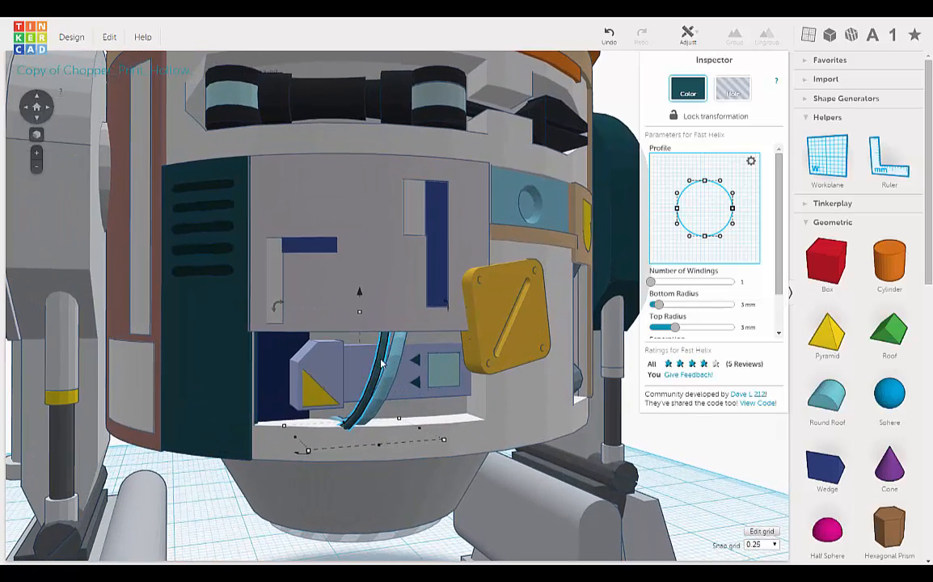
right_click_drag(386, 368, 470, 361)
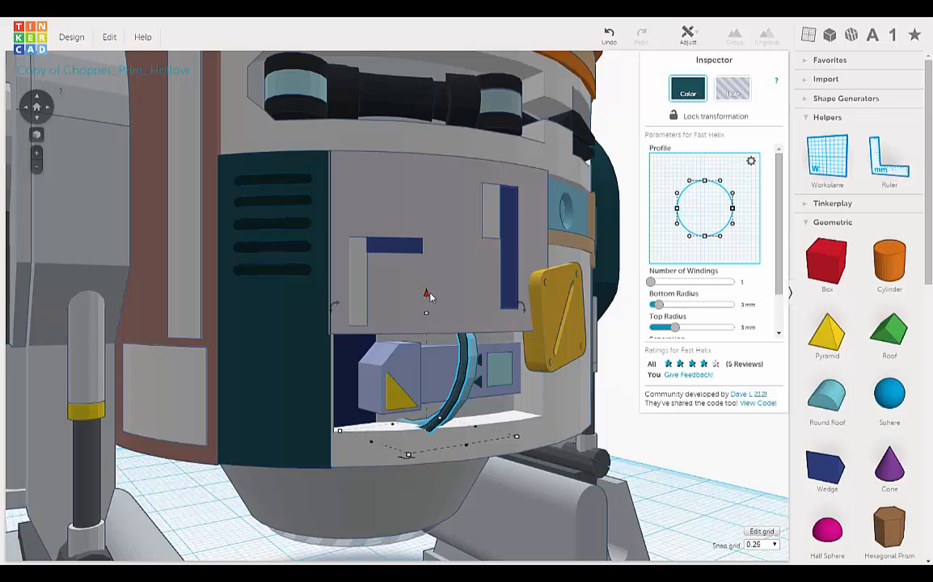
left_click_drag(428, 294, 428, 283)
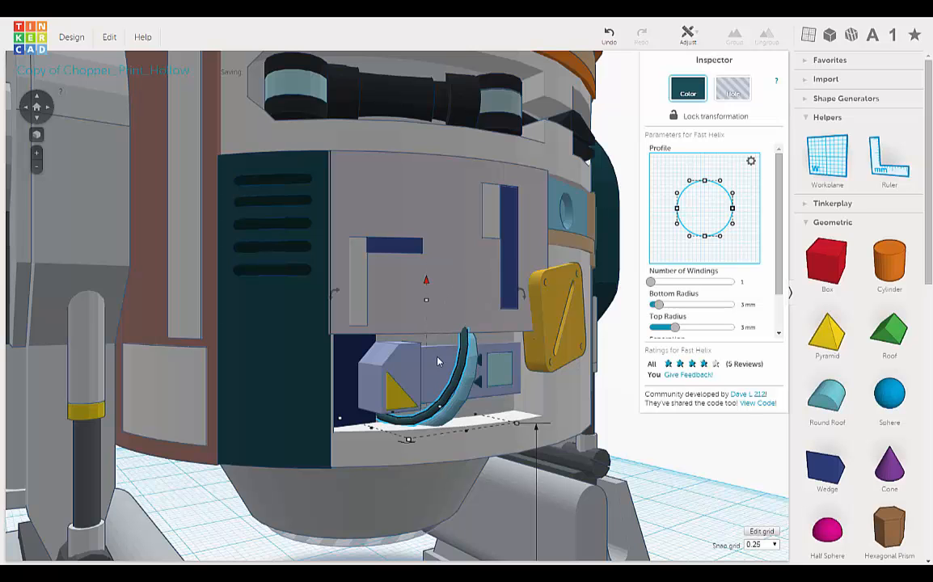
right_click_drag(431, 362, 514, 370)
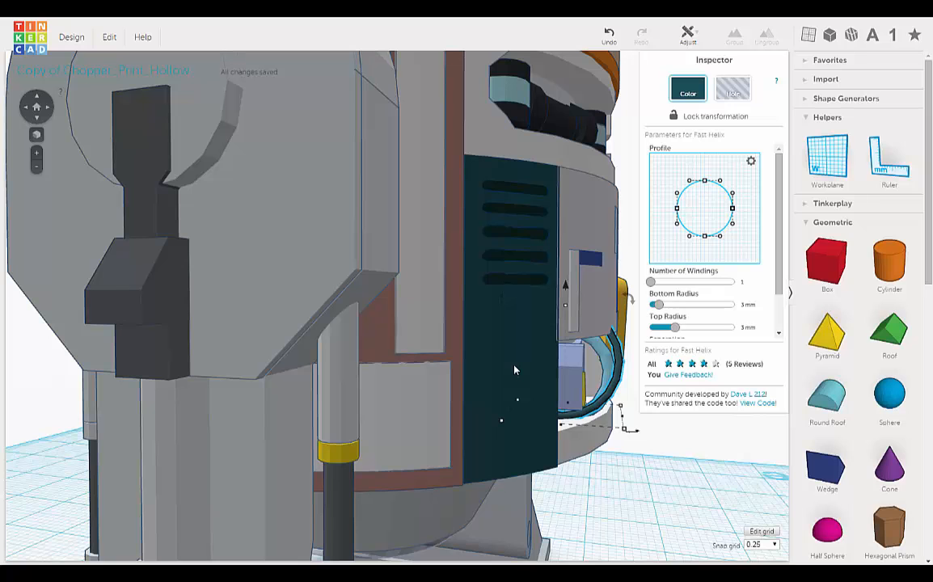
key("Left")
key("Left")
key("Left")
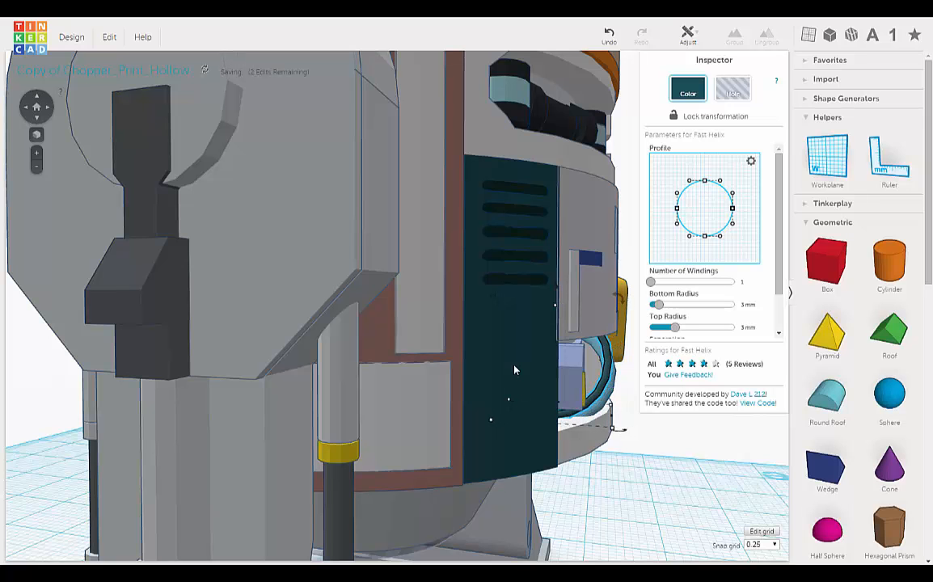
Step: Raise the light-blue hose slightly, shift it inward toward the body, and select the dark teal hose again
scroll(558, 423, "up", 2)
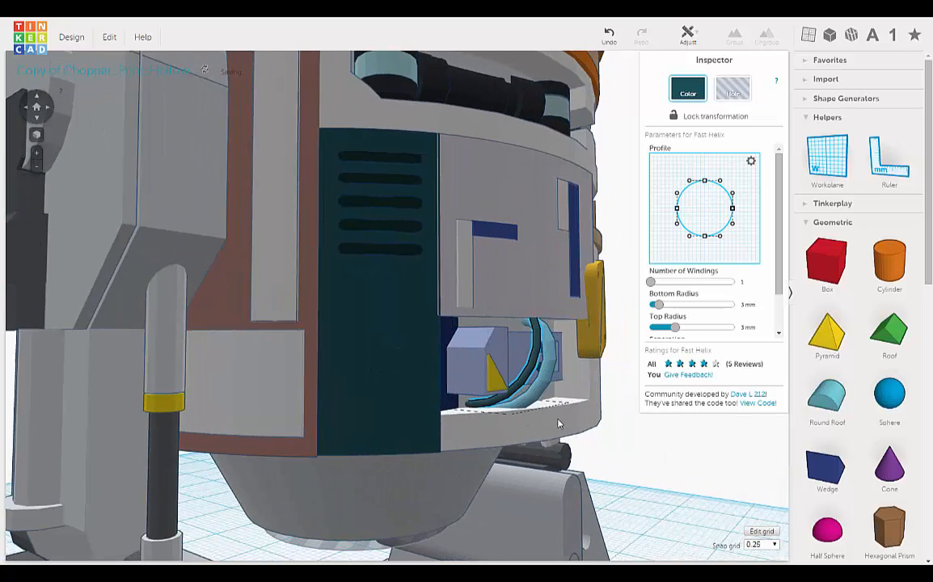
right_click_drag(558, 419, 557, 412)
mouse_move(522, 372)
right_mouse_down()
mouse_move(436, 351)
mouse_move(510, 386)
right_mouse_up()
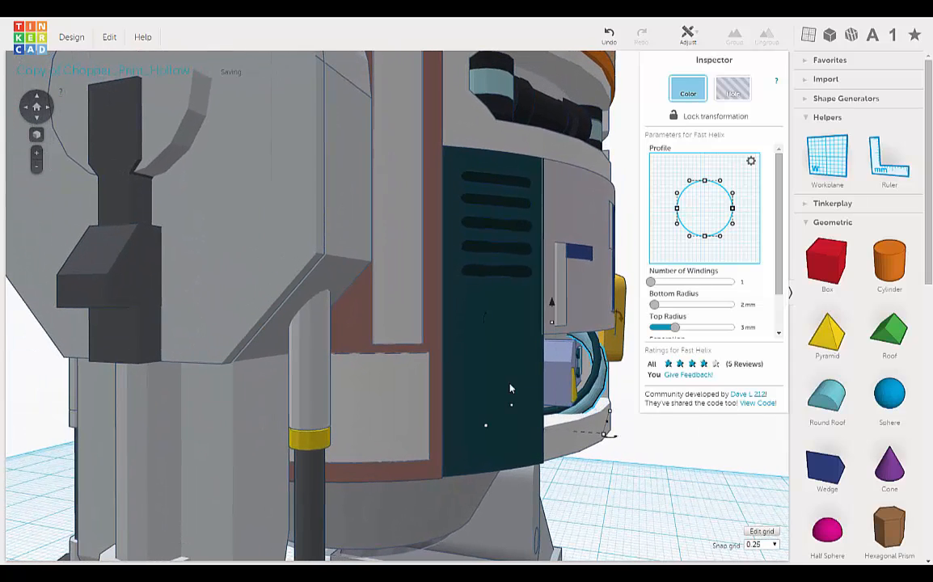
right_click_drag(510, 389, 418, 357)
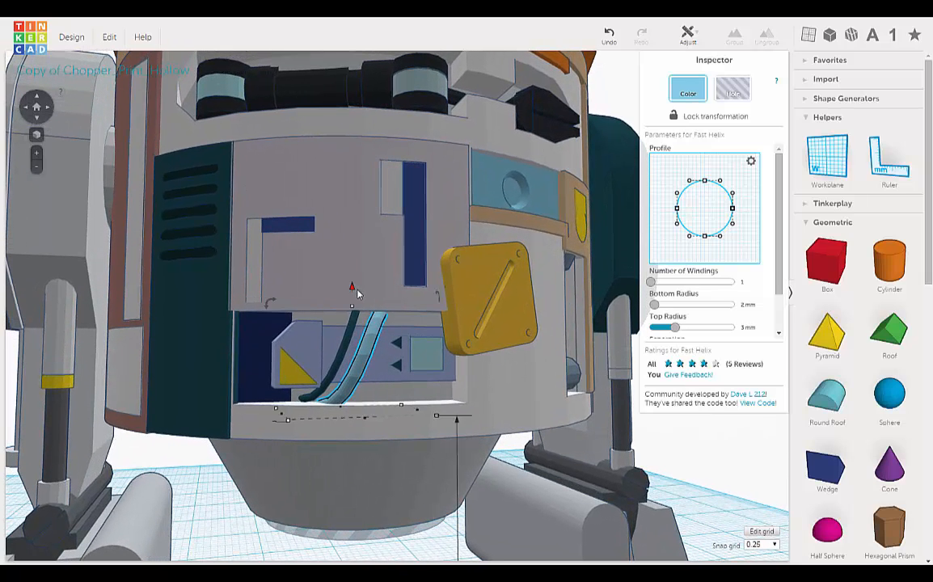
left_click_drag(354, 291, 352, 279)
right_click_drag(352, 279, 466, 366)
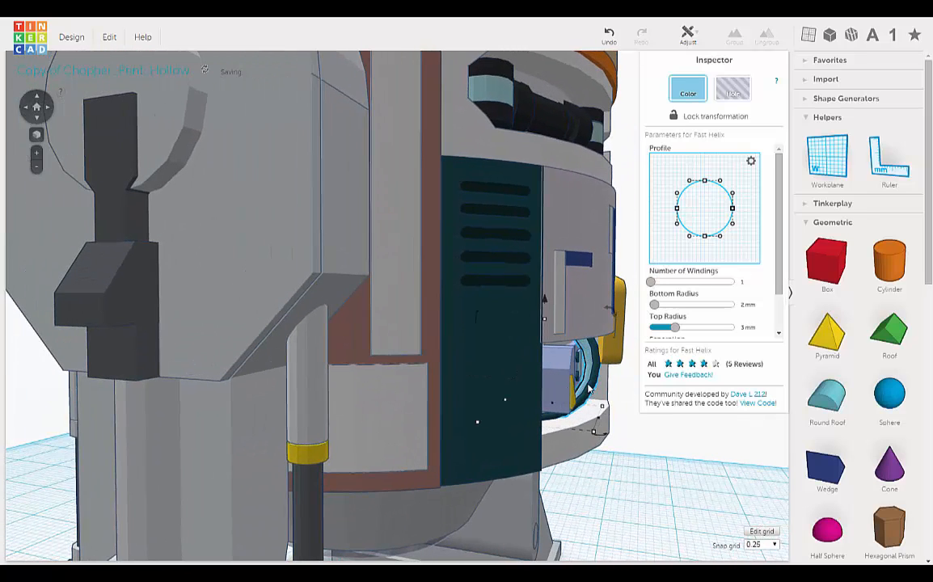
left_click(621, 461)
left_click(598, 383)
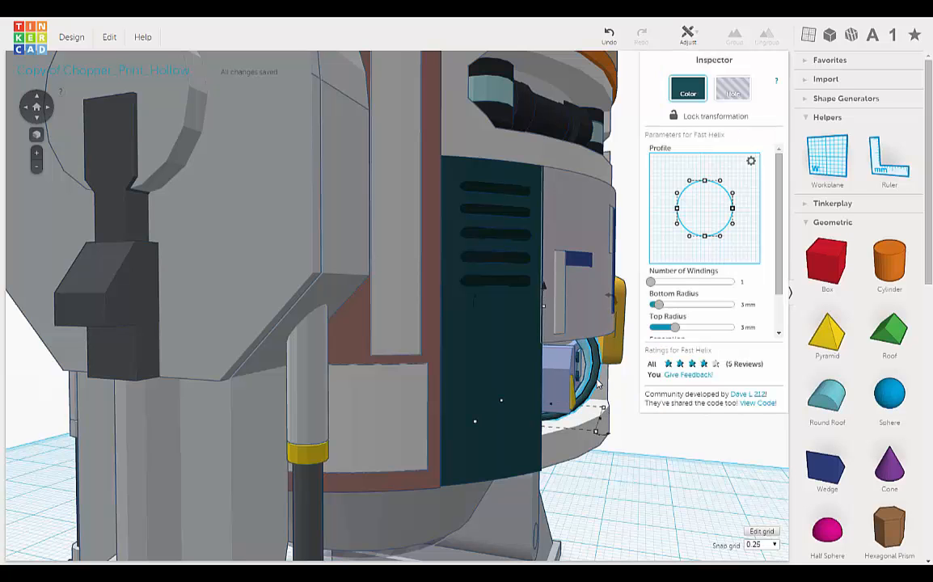
Step: Try a bottom radius of 1 mm on the light-blue helix hose in the lower body opening
right_click_drag(598, 384, 406, 350)
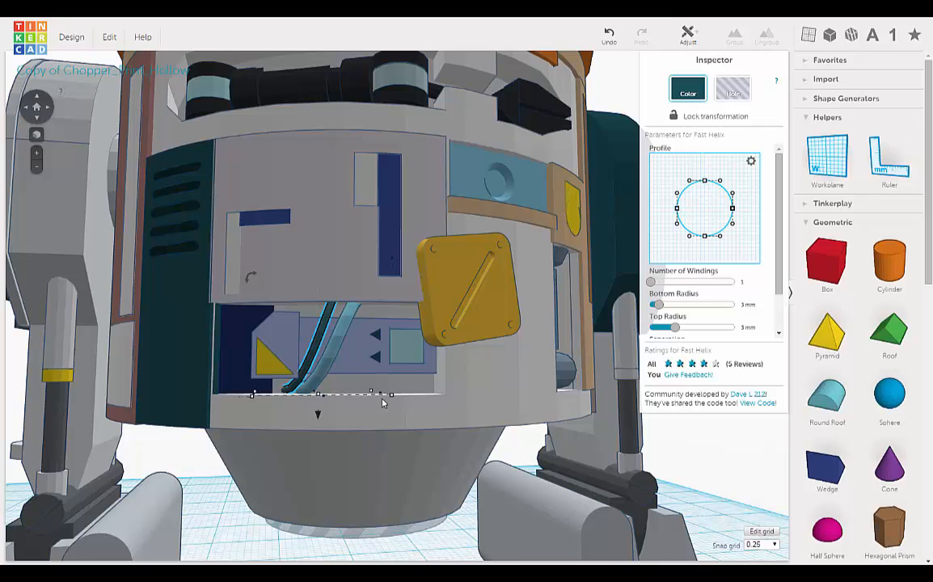
left_click(328, 355)
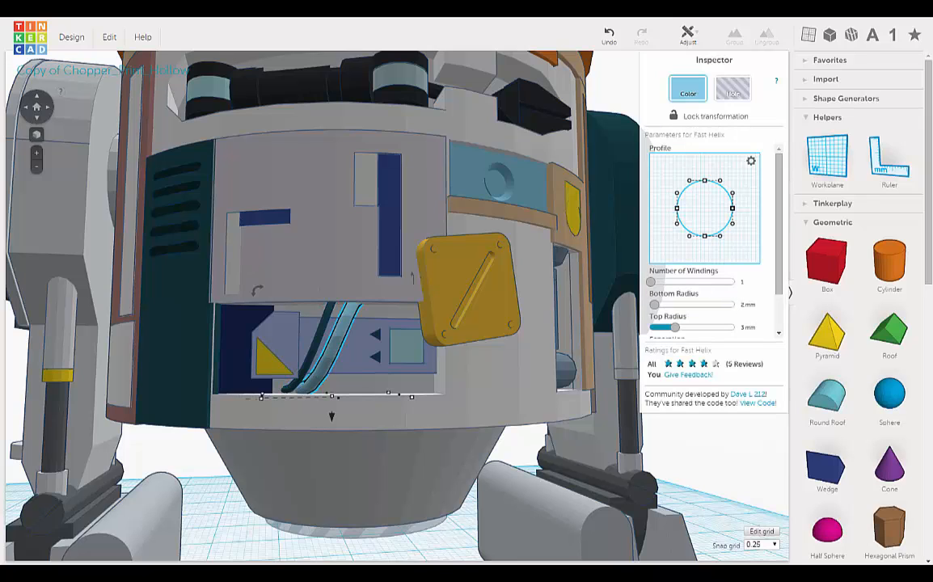
left_click(747, 305)
type("1")
key("Return")
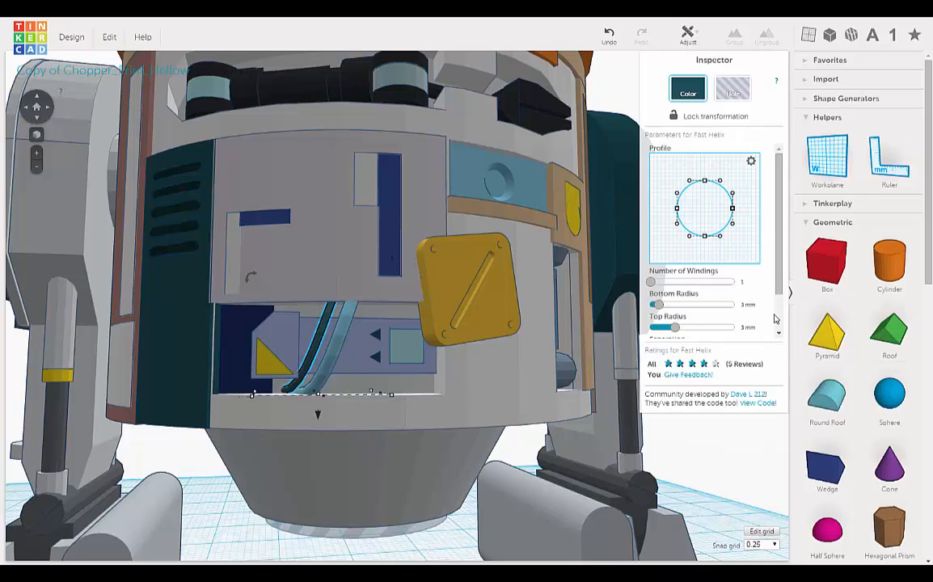
Step: Set the top radius of the dark teal helix hose in the lower body opening to 4 mm
left_click(746, 305)
left_click(744, 327)
key("Return")
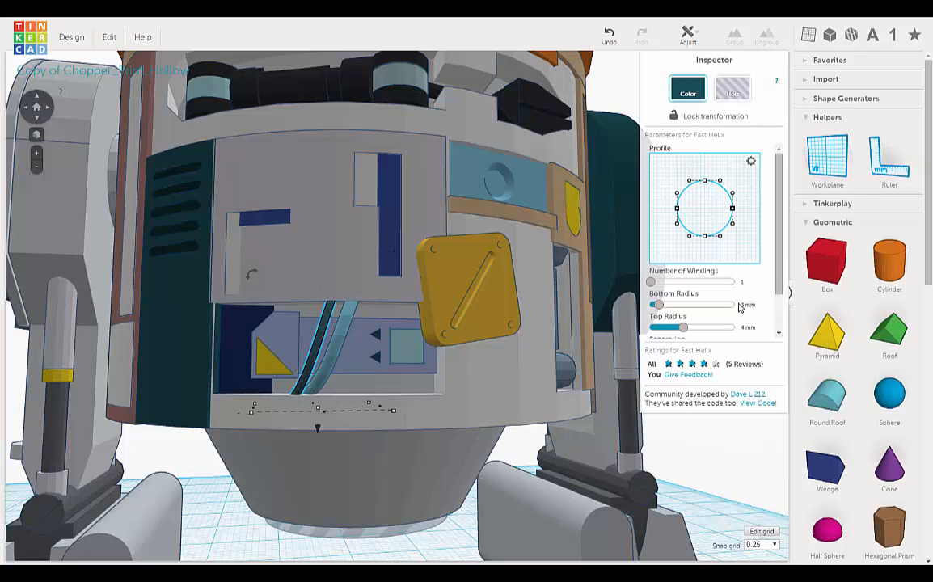
Step: Try bottom radii of 4 mm and 2 mm on the dark teal hose
left_click(745, 303)
type("4")
key("Return")
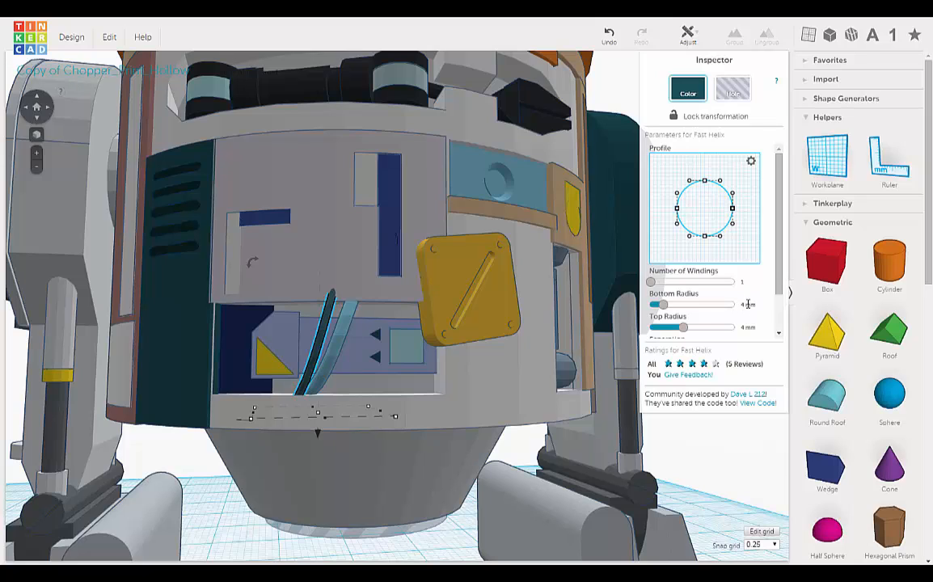
left_click(747, 304)
type("2")
key("Return")
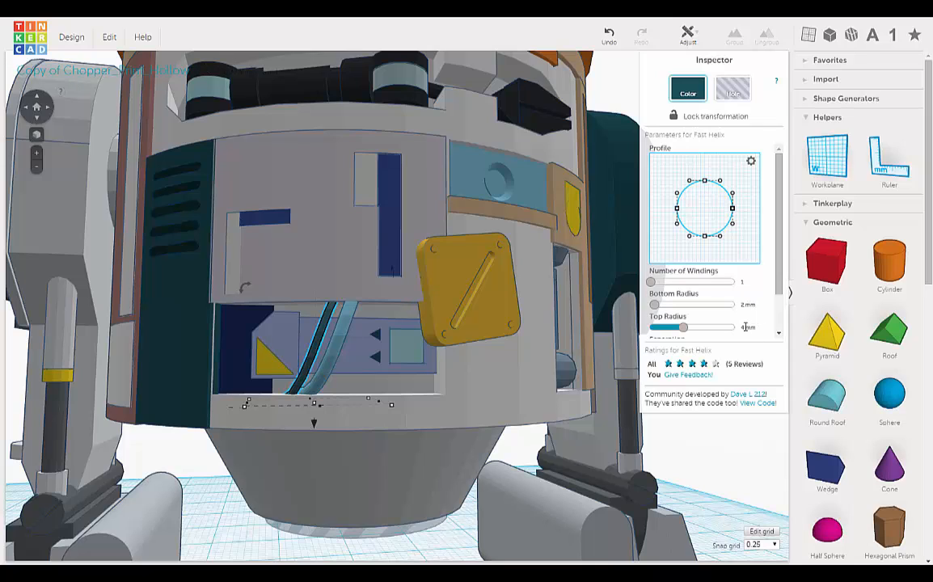
Step: Try a top radius of 2 mm on the dark teal hose, and set it back to 4 mm
left_click(746, 327)
type("2")
key("Return")
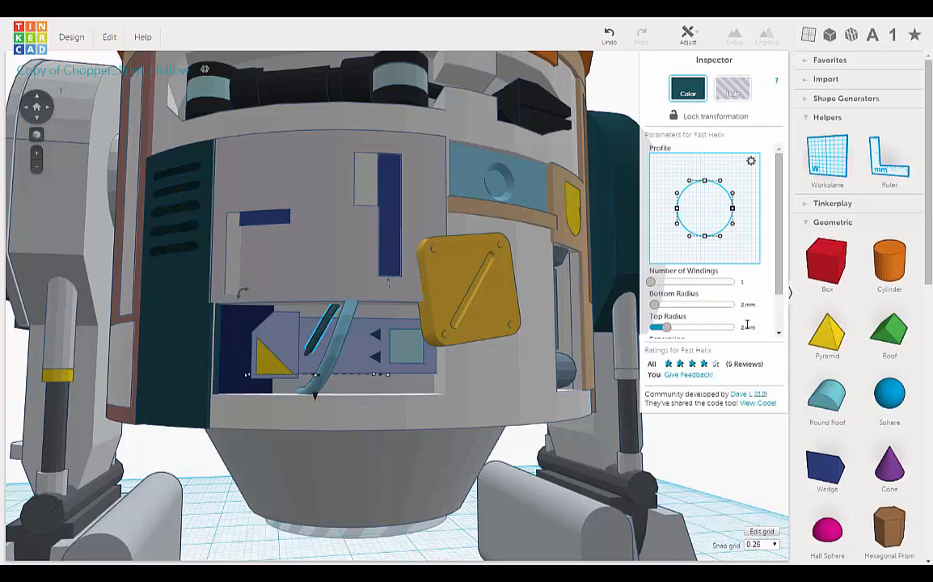
left_click(749, 336)
type("4")
key("Return")
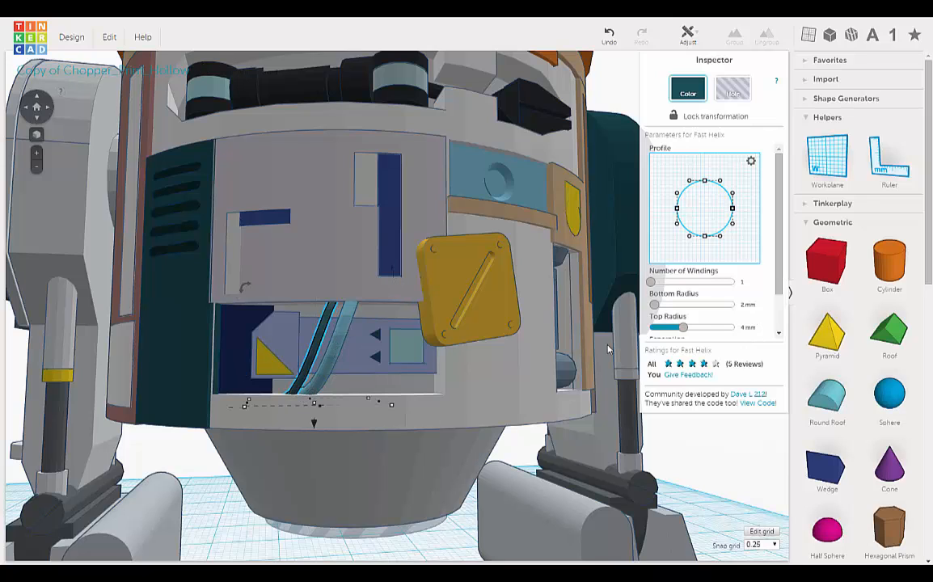
Step: Set the bottom radius of the dark teal hose to 3 mm
left_click(747, 304)
type("3")
key("Return")
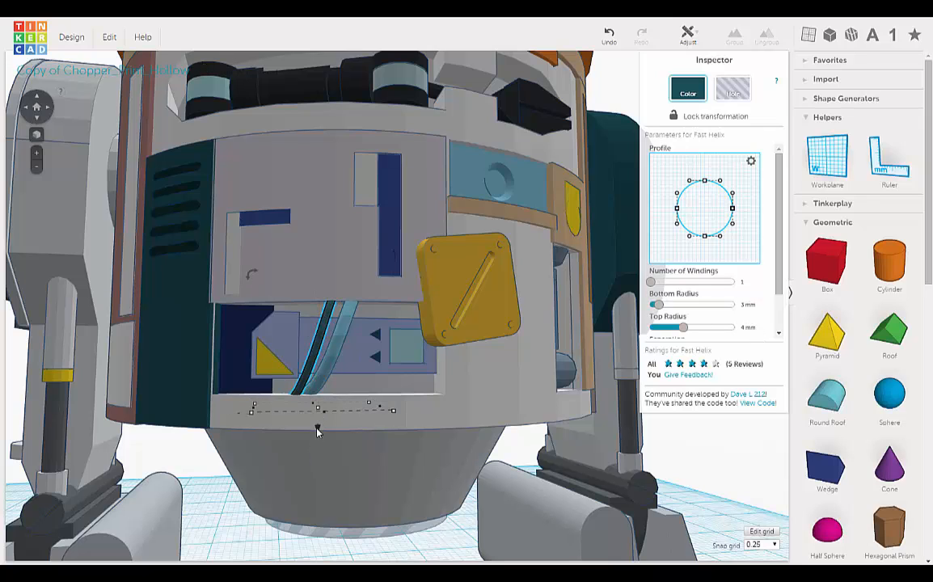
Step: Raise the dark teal hose slightly in the lower opening and nudge it three grid steps toward the light-blue hose
left_click_drag(317, 429, 317, 415)
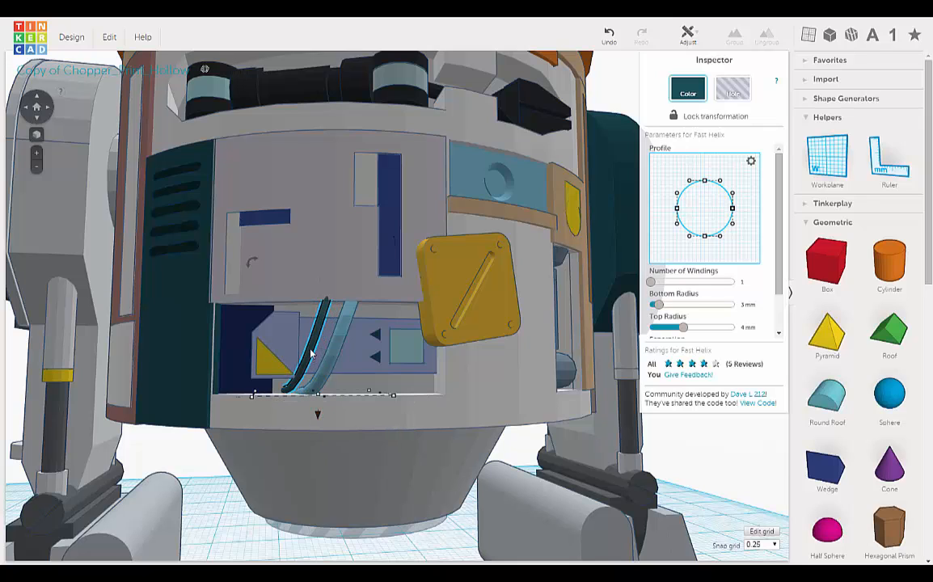
key("Right")
key("Right")
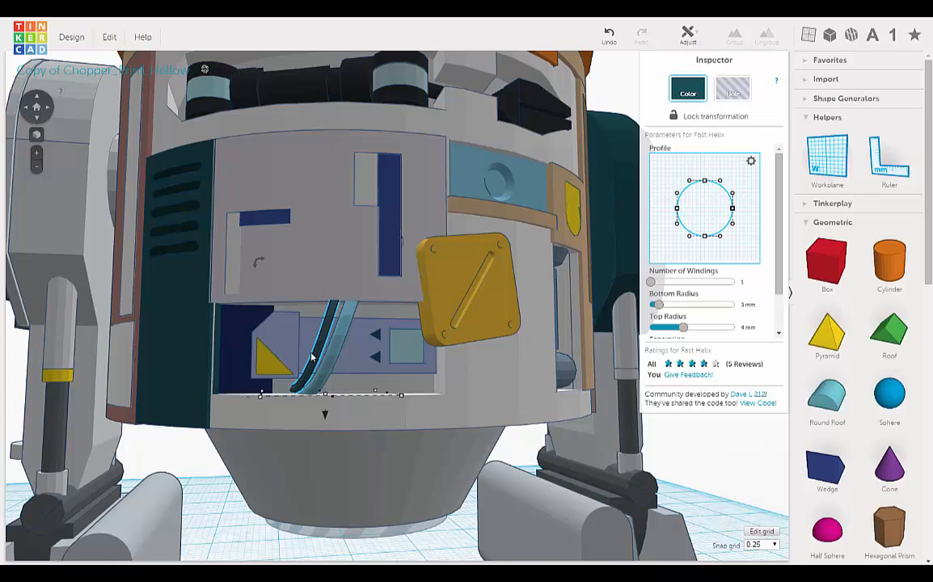
key("Right")
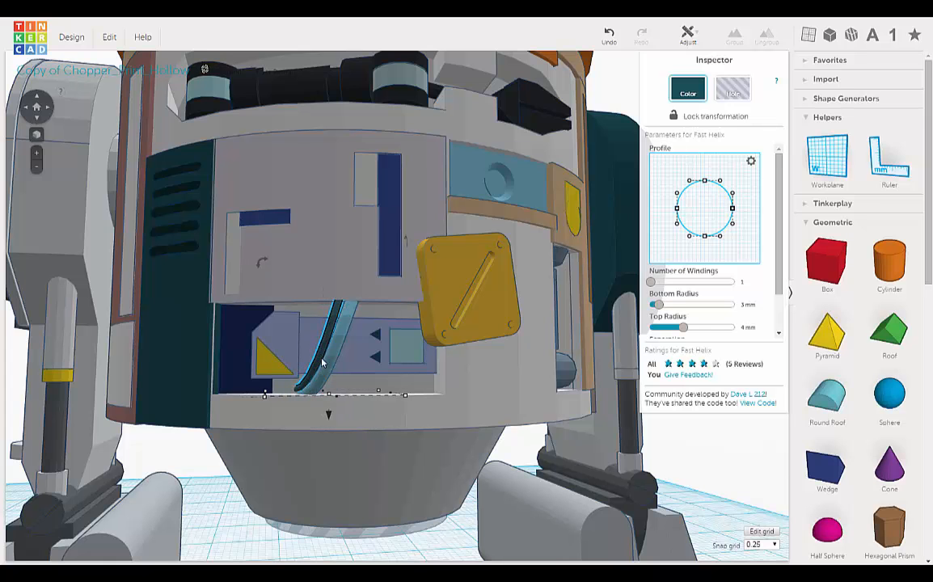
Step: Ungroup the whole leg beside the brown-framed body panel so its parts can be edited individually
mouse_move(322, 362)
right_mouse_down()
mouse_move(345, 373)
mouse_move(379, 368)
mouse_move(349, 368)
mouse_move(317, 349)
right_mouse_up()
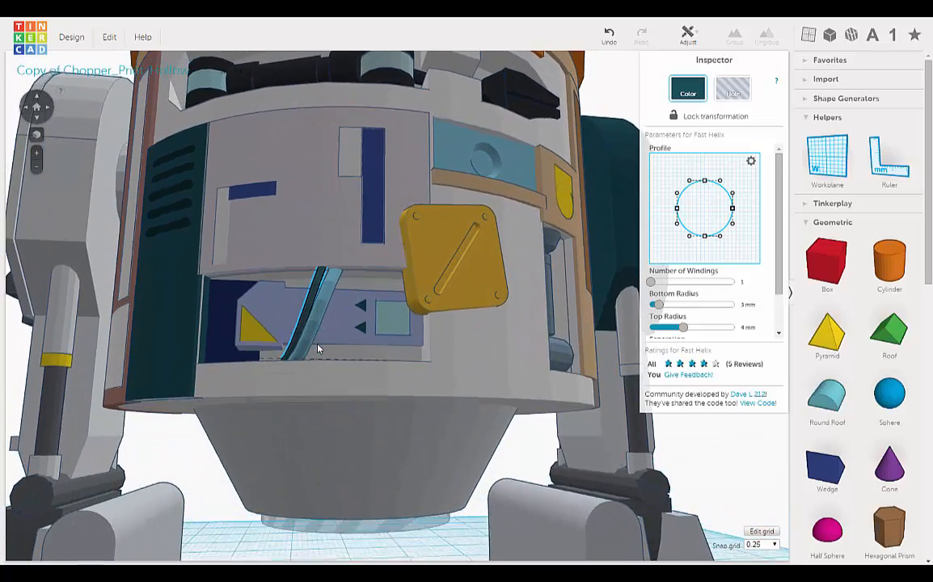
right_click_drag(320, 352, 323, 359)
mouse_move(388, 345)
right_mouse_down()
mouse_move(385, 358)
mouse_move(385, 329)
right_mouse_up()
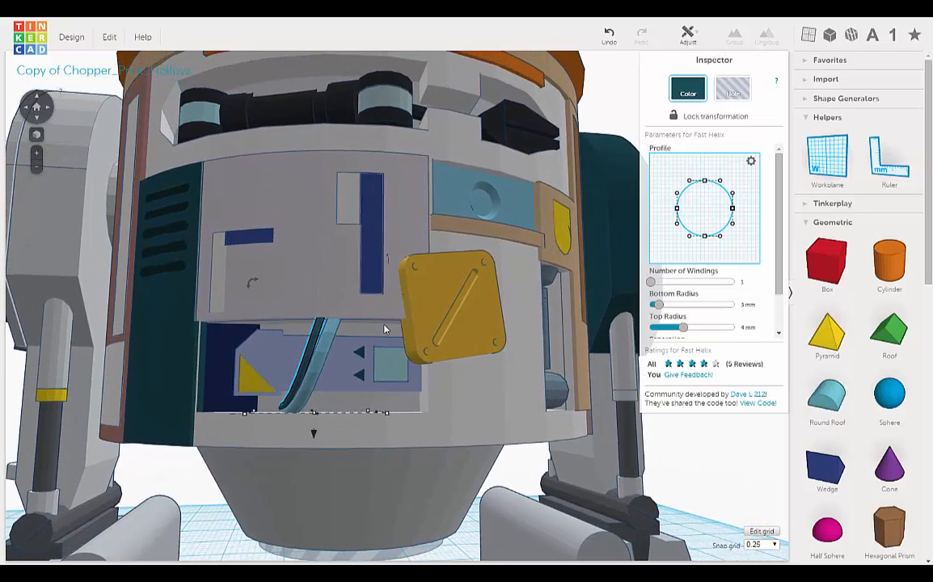
scroll(384, 329, "down", 5)
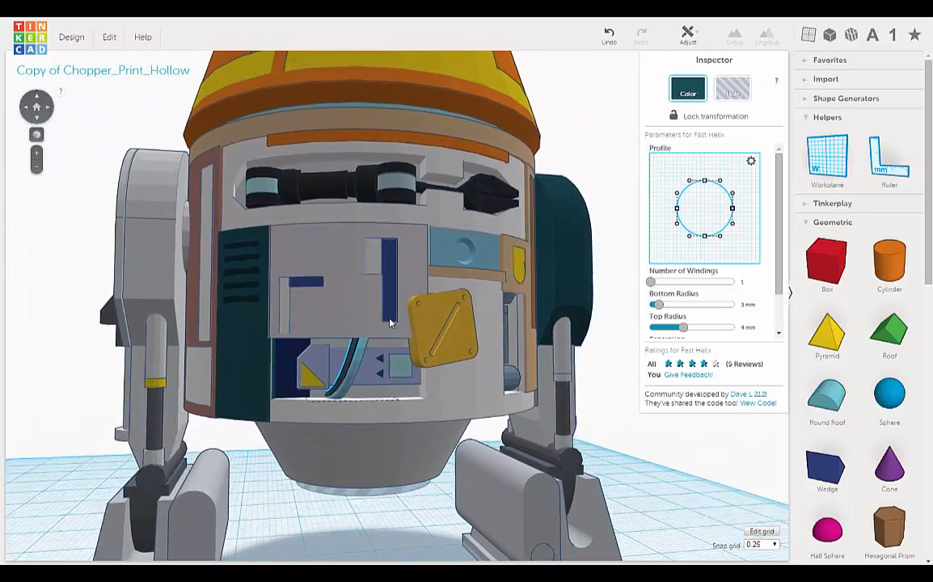
right_click_drag(394, 330, 315, 315)
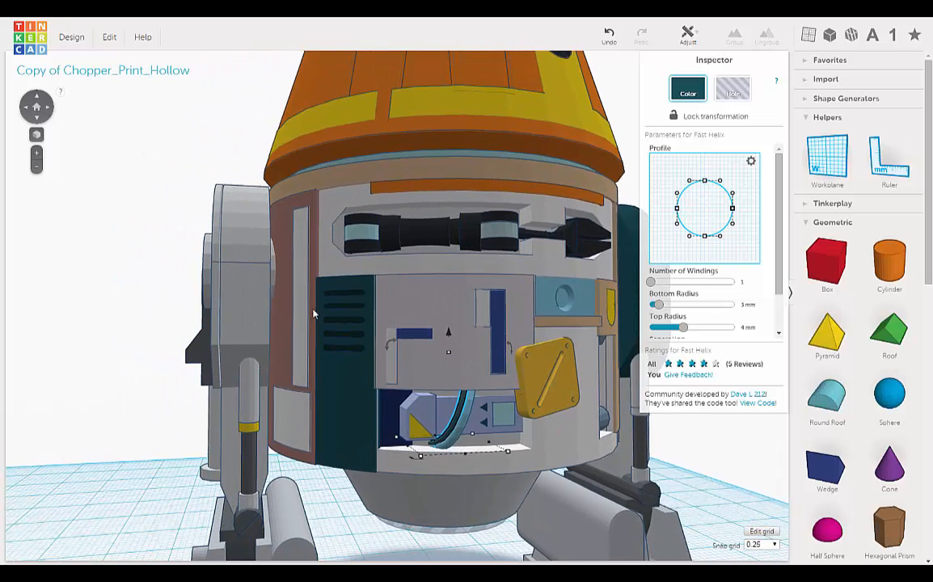
left_click(229, 264)
right_click_drag(223, 267, 249, 235)
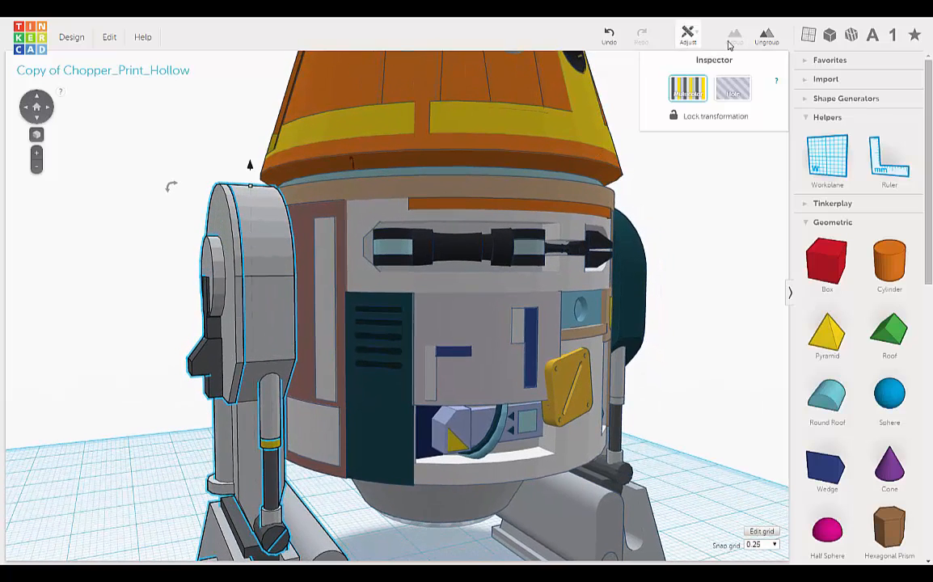
left_click(765, 42)
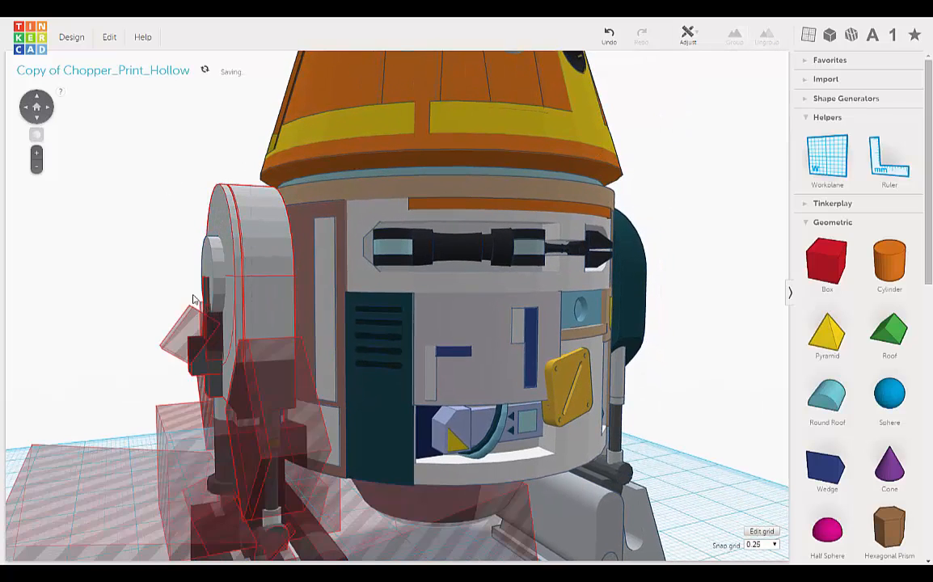
left_click(158, 254)
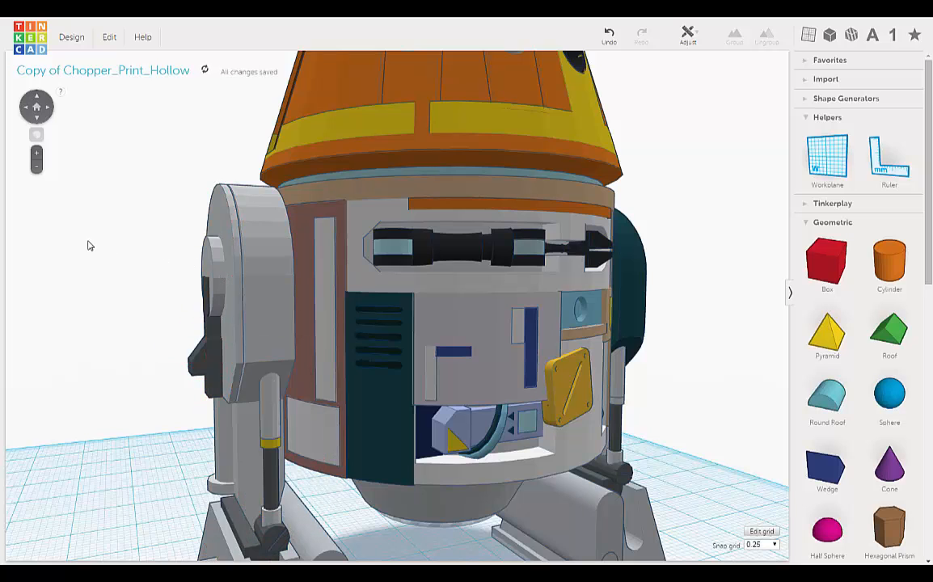
right_click_drag(88, 243, 78, 239)
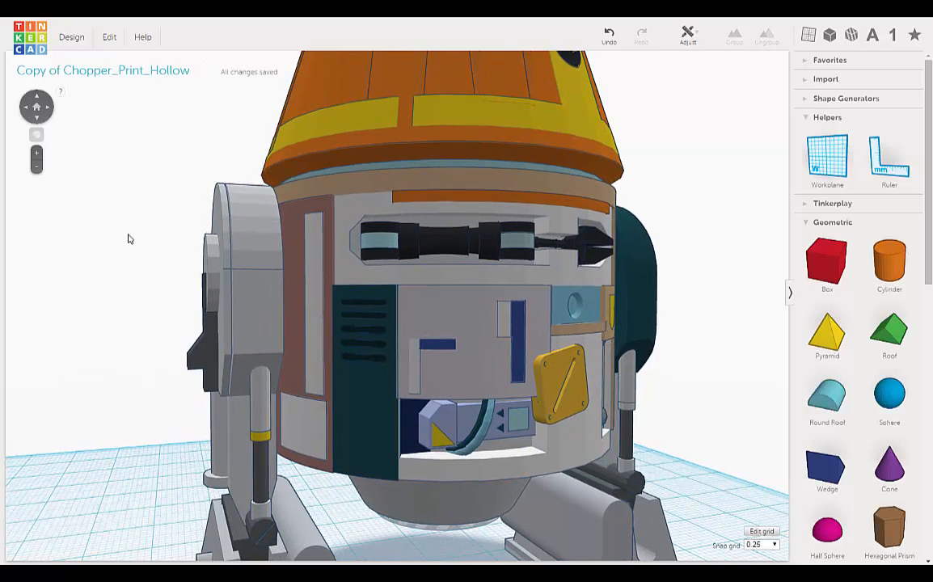
Step: Thicken the light-grey outer side plate of the ungrouped leg outward to about 1.23 mm
left_click(227, 256)
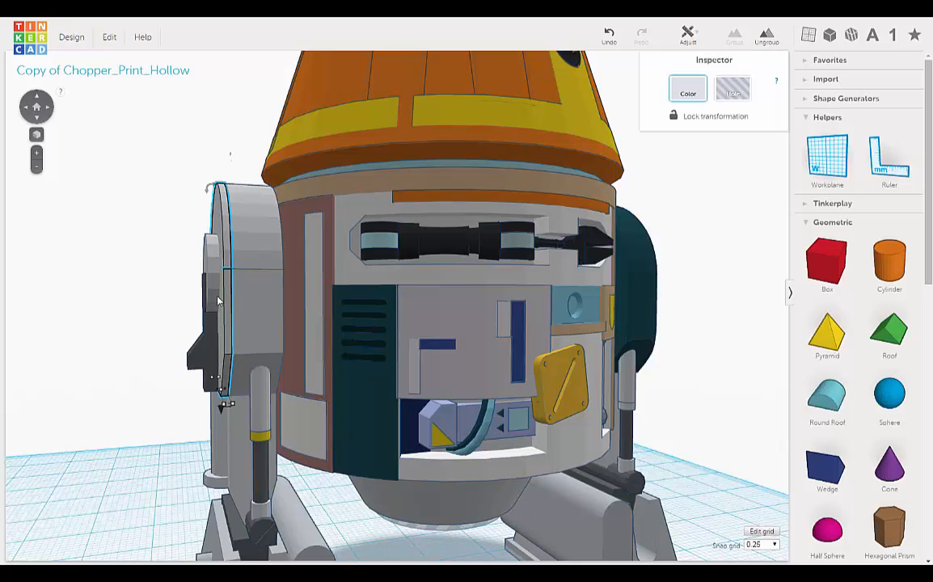
scroll(216, 300, "up", 5)
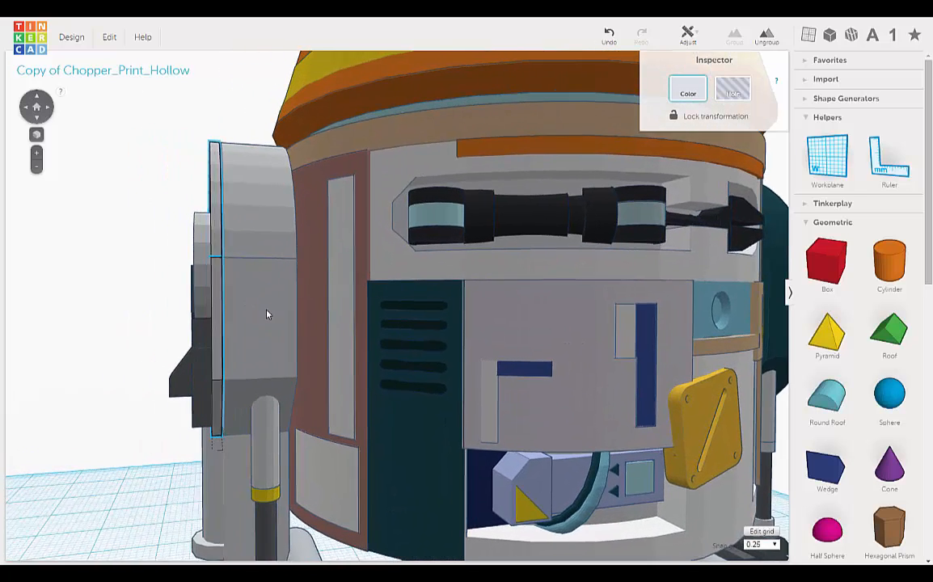
middle_click_drag(269, 314, 269, 339)
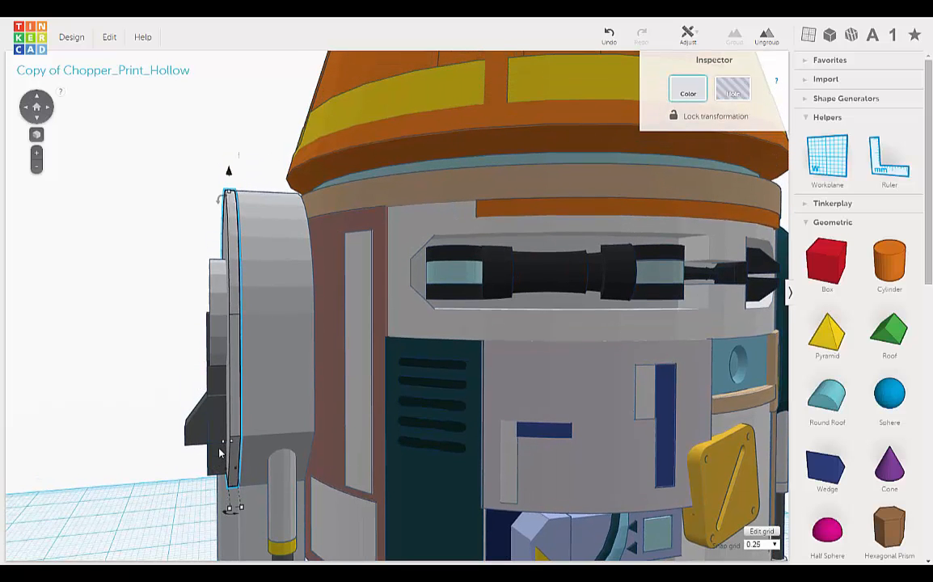
right_click_drag(238, 453, 227, 476)
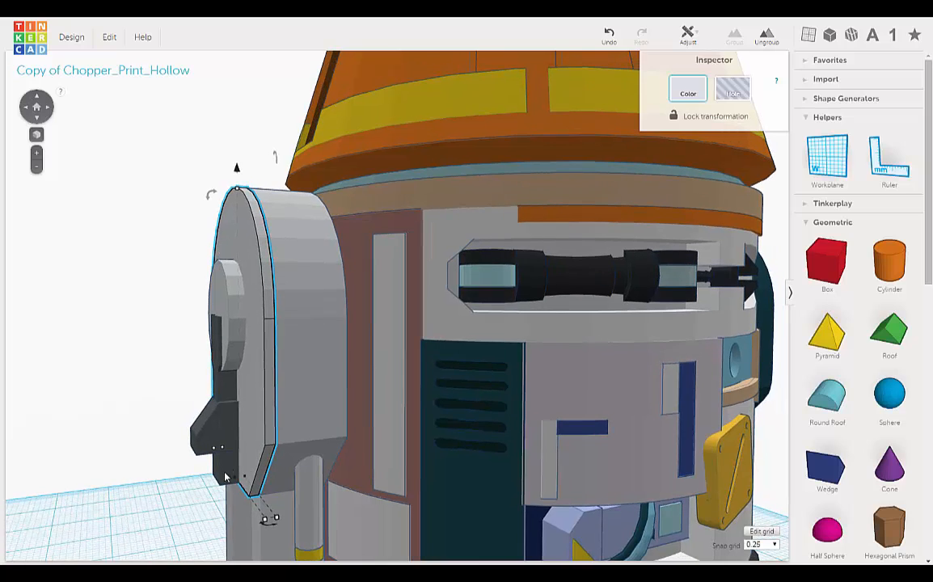
mouse_move(236, 481)
left_click_drag(236, 481, 234, 482)
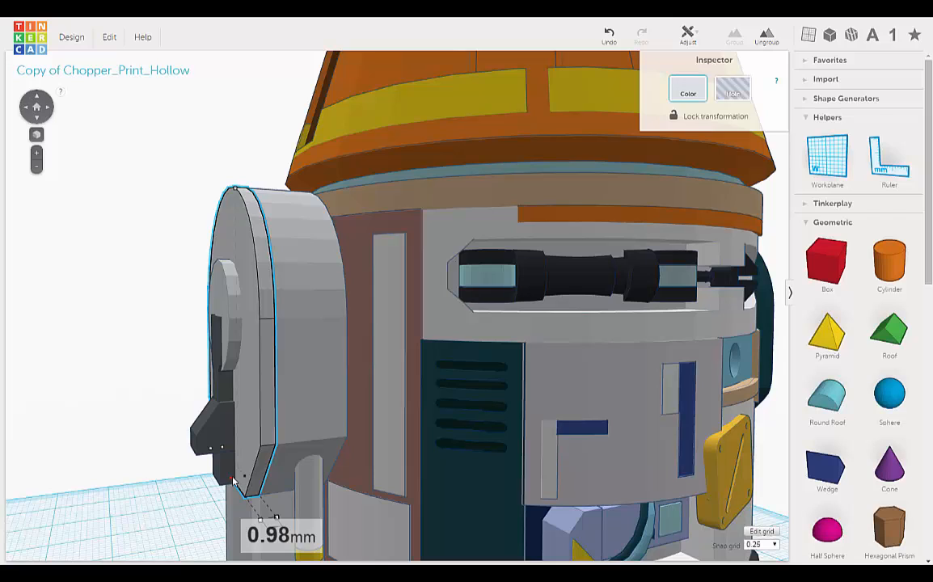
left_click_drag(233, 480, 233, 481)
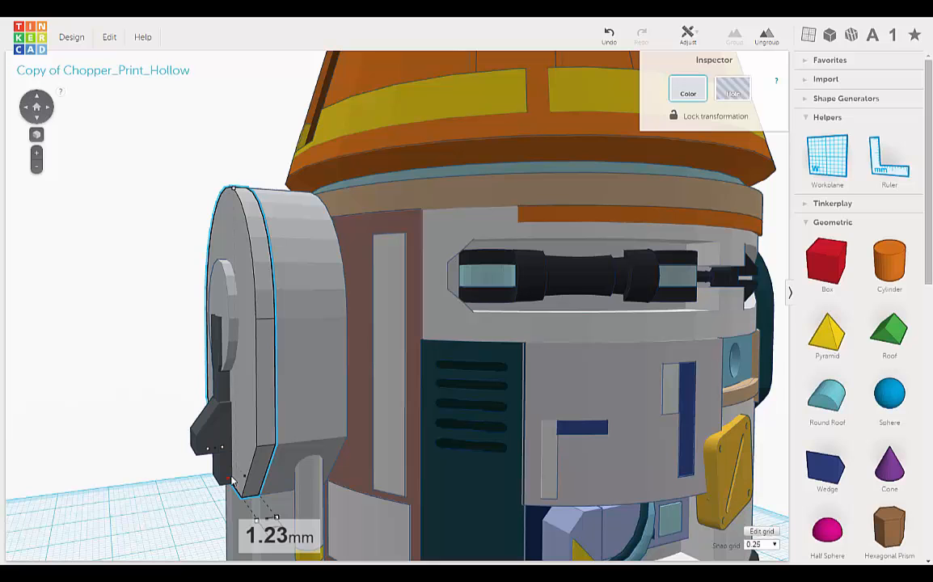
left_click_drag(233, 479, 232, 480)
left_click(158, 318)
right_click_drag(155, 317, 140, 316)
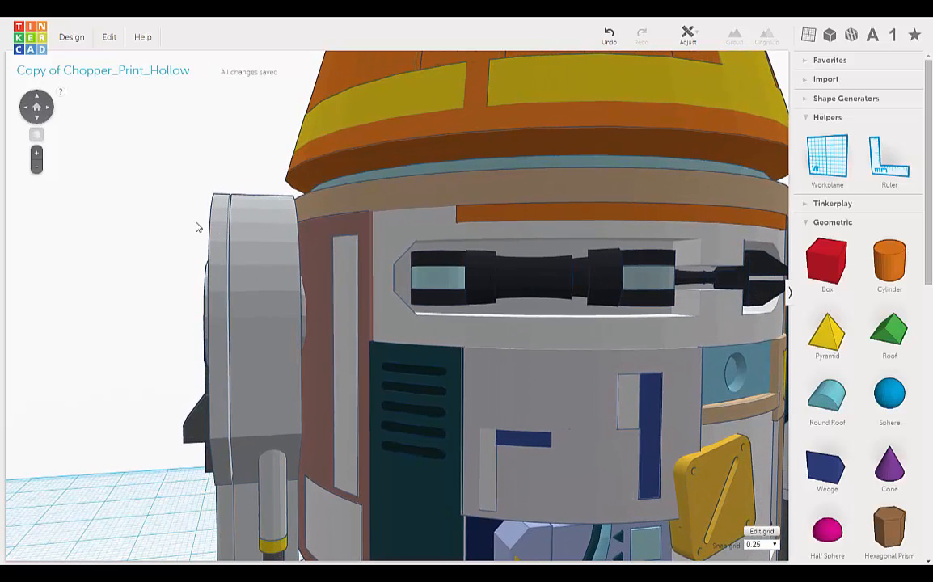
Step: Ungroup the foot of the same leg and select the thin trapezoid base plate under it
scroll(195, 227, "down", 3)
right_click_drag(158, 350, 396, 450)
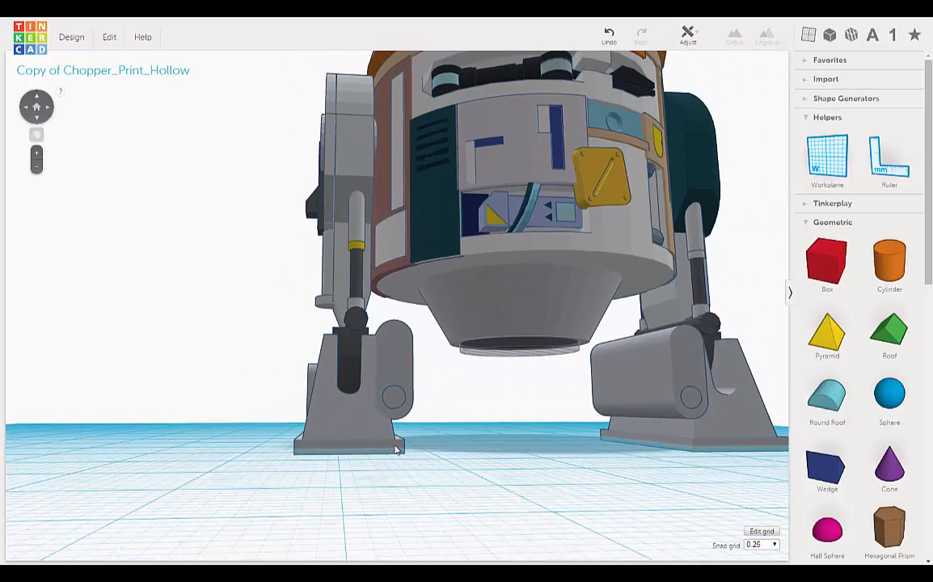
left_click(396, 450)
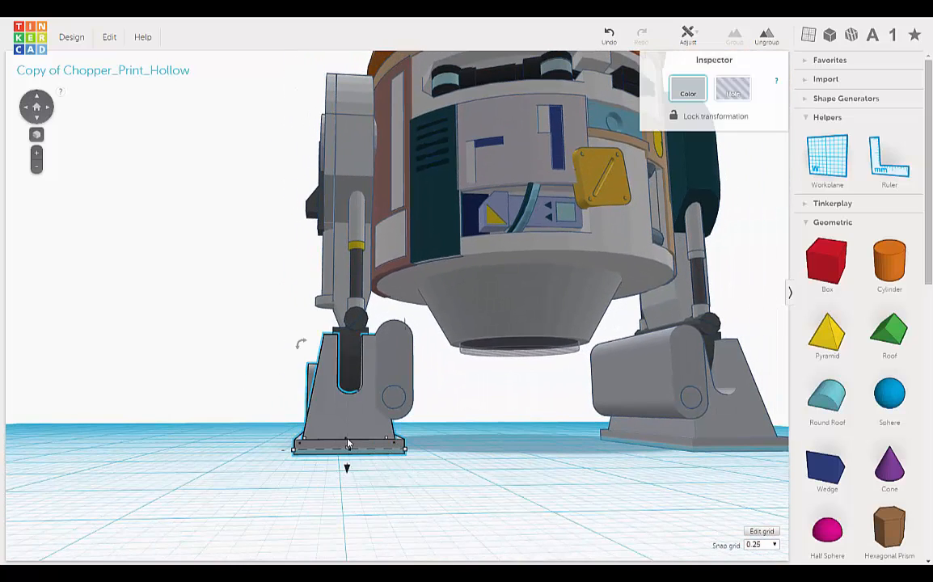
left_click(766, 36)
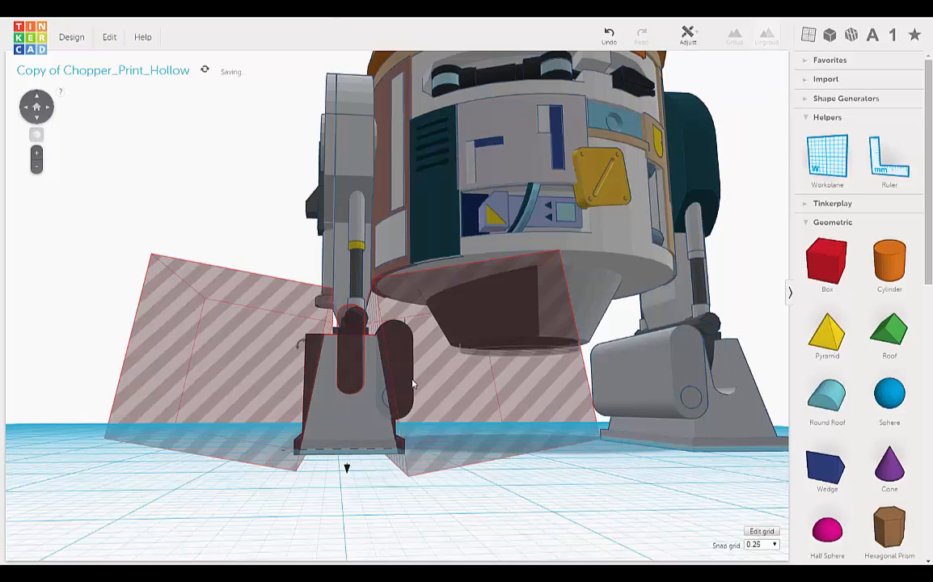
left_click(341, 469)
left_click(297, 443)
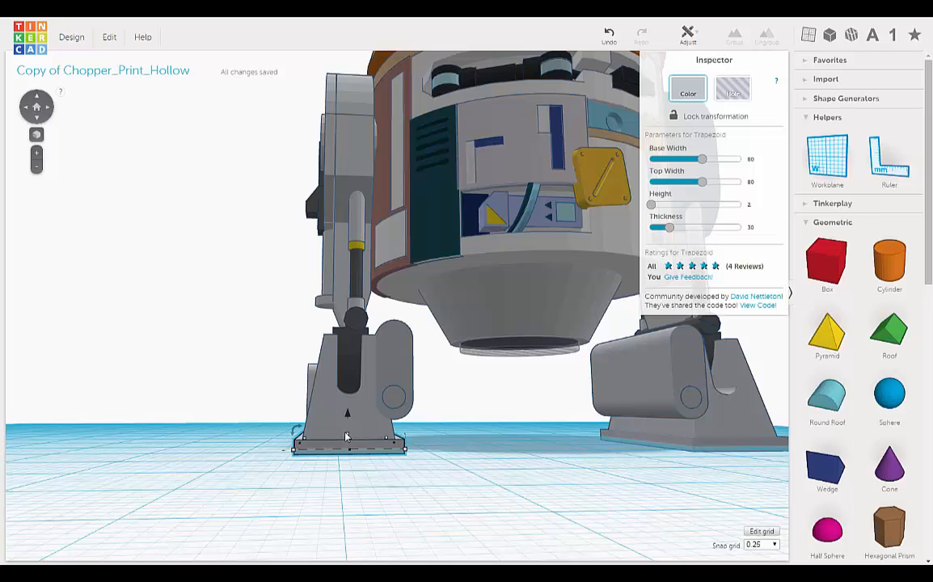
Step: Inspect the undersides of both feet and ungroup the opposite leg
mouse_move(347, 436)
scroll(340, 457, "up", 5)
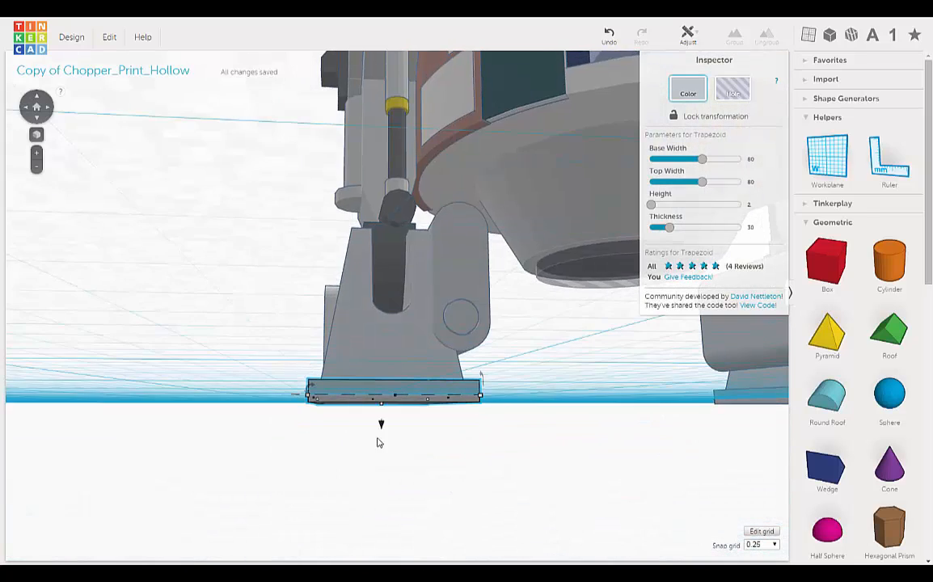
right_click_drag(378, 440, 413, 404)
right_click_drag(572, 410, 437, 419)
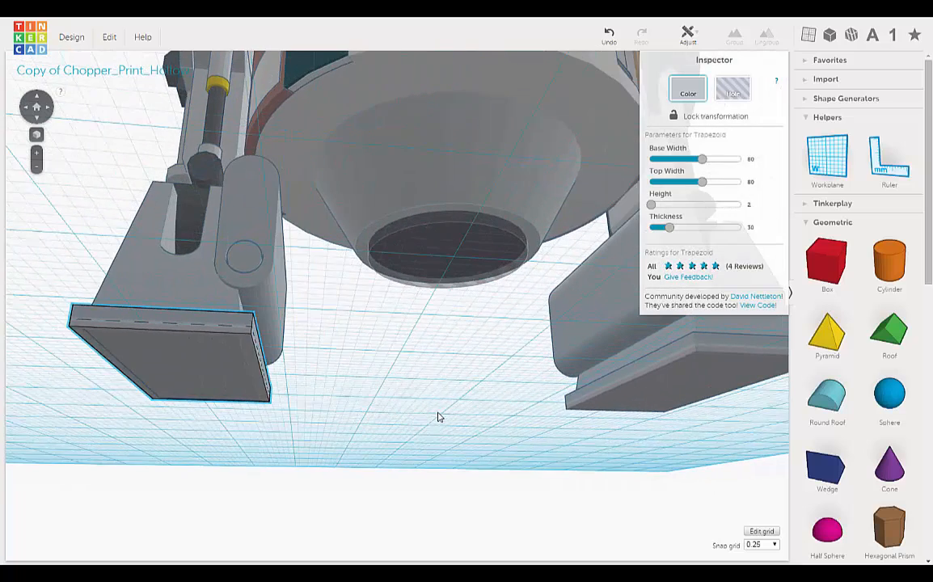
left_click(671, 373)
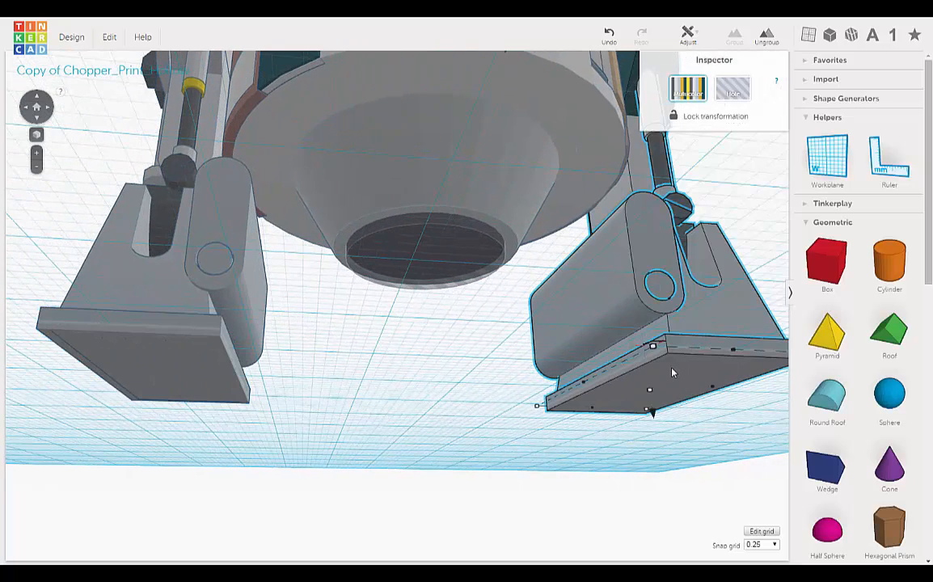
left_click(766, 36)
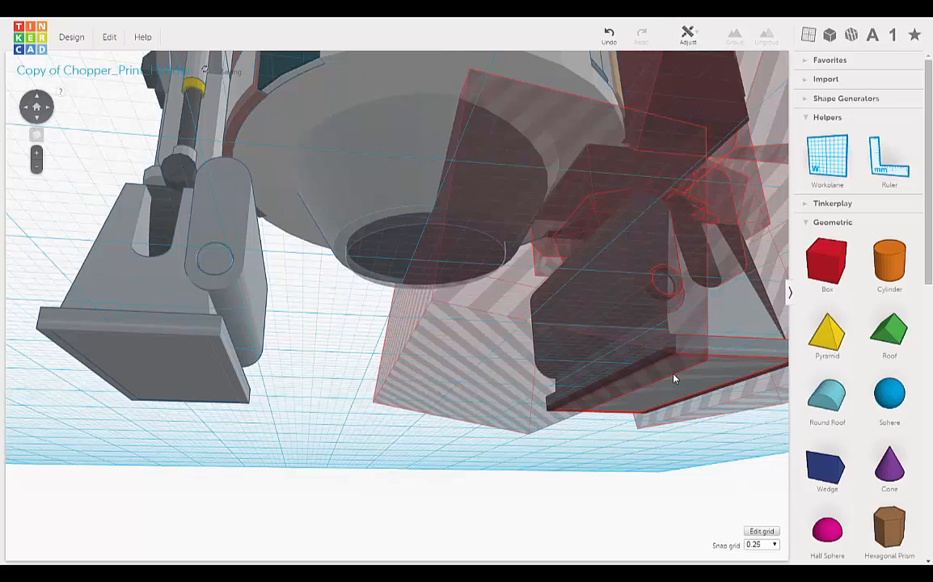
key("ctrl+z")
left_click(705, 357)
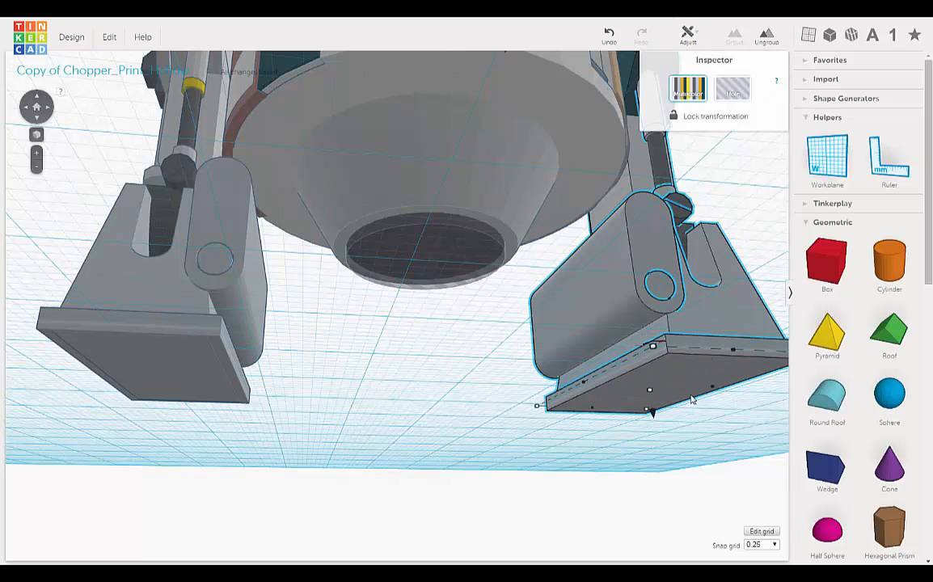
left_click(151, 325, "shift")
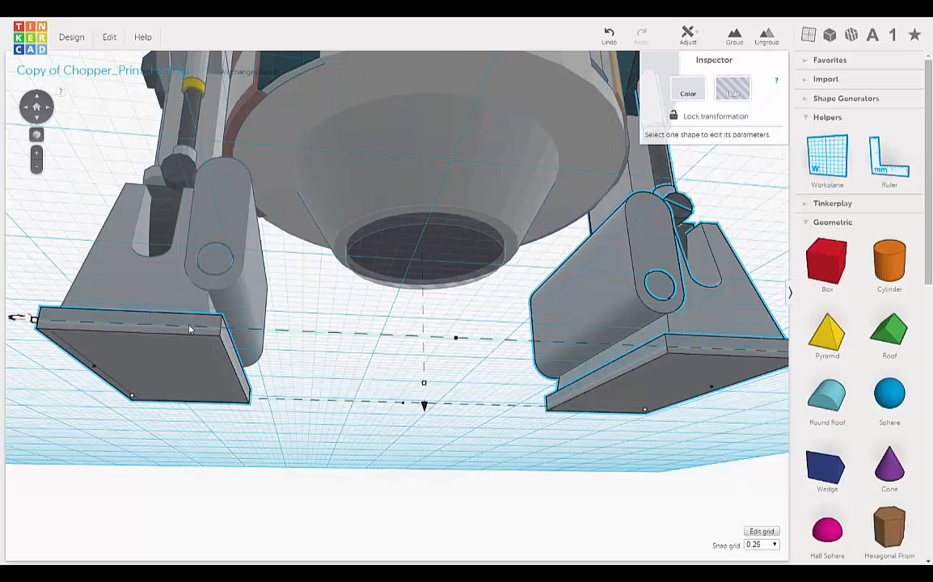
mouse_move(424, 385)
left_click(676, 486)
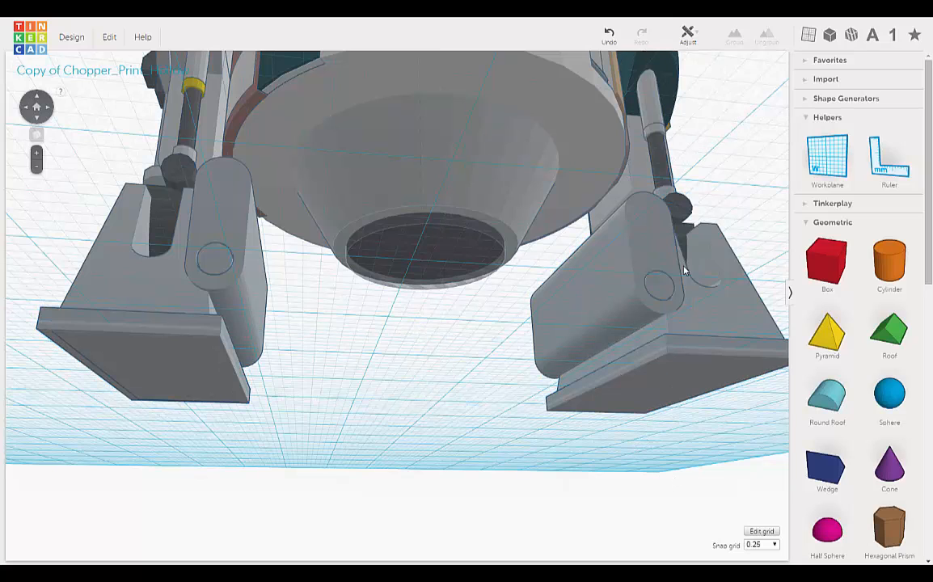
Step: Ungroup the opposite leg's nested groups down through its foot and select the thin trapezoid base plate on its own
left_click(698, 302)
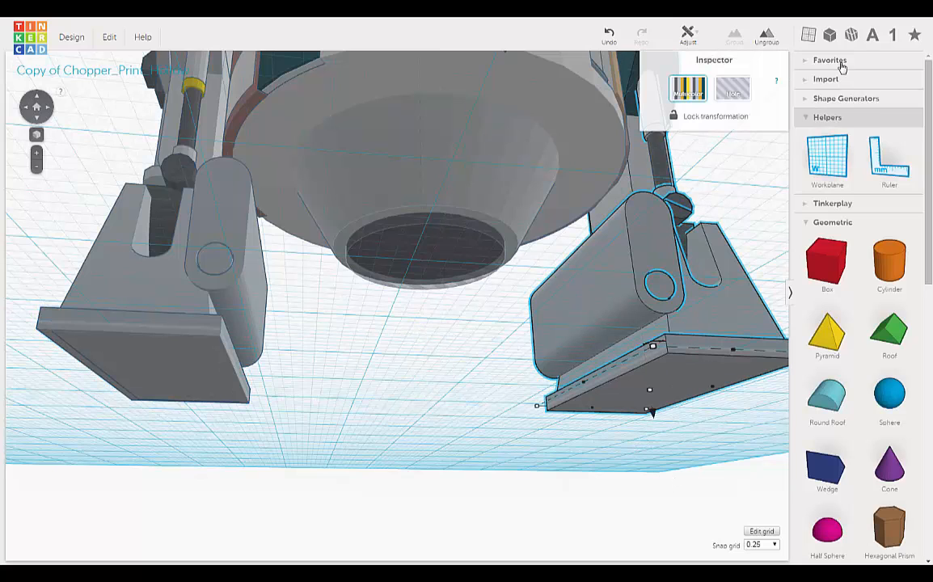
left_click(766, 36)
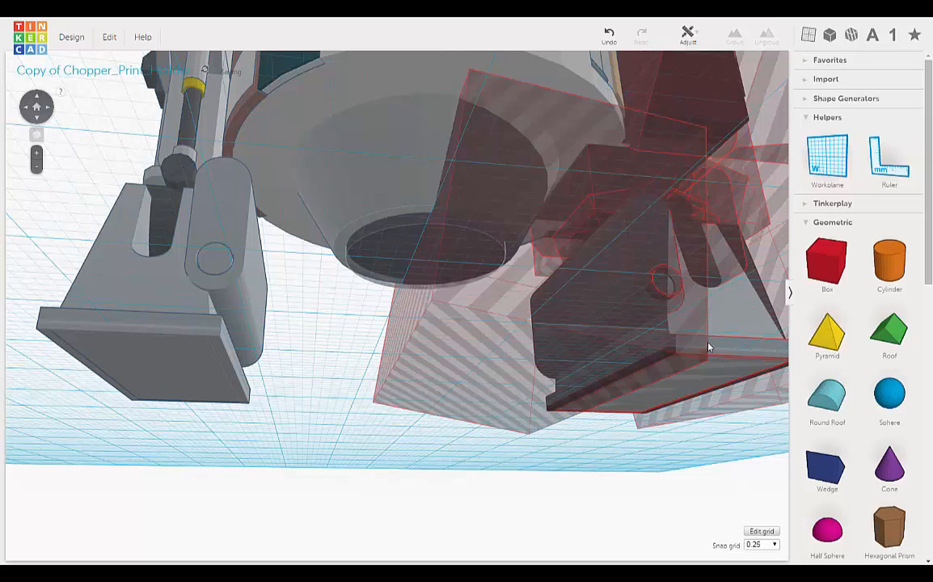
left_click(707, 346)
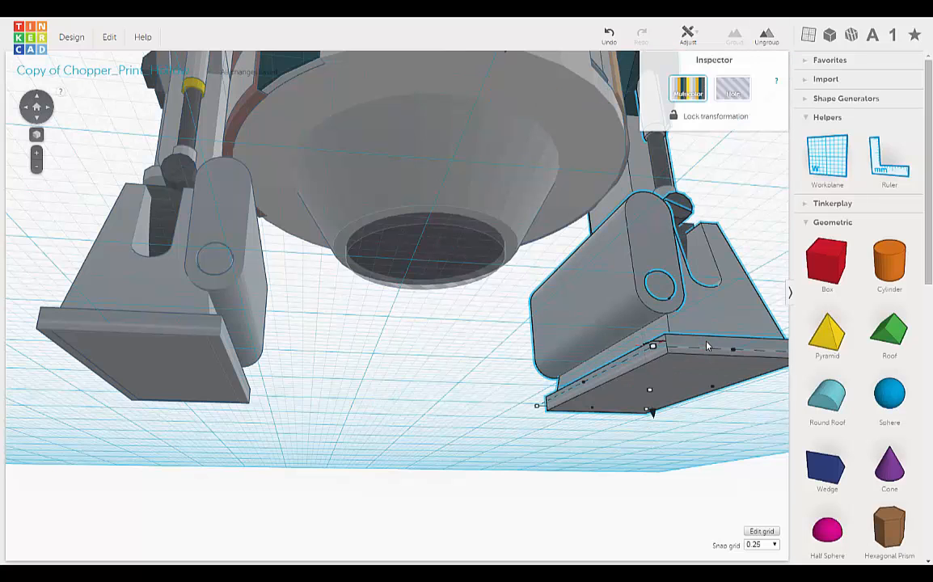
left_click(767, 35)
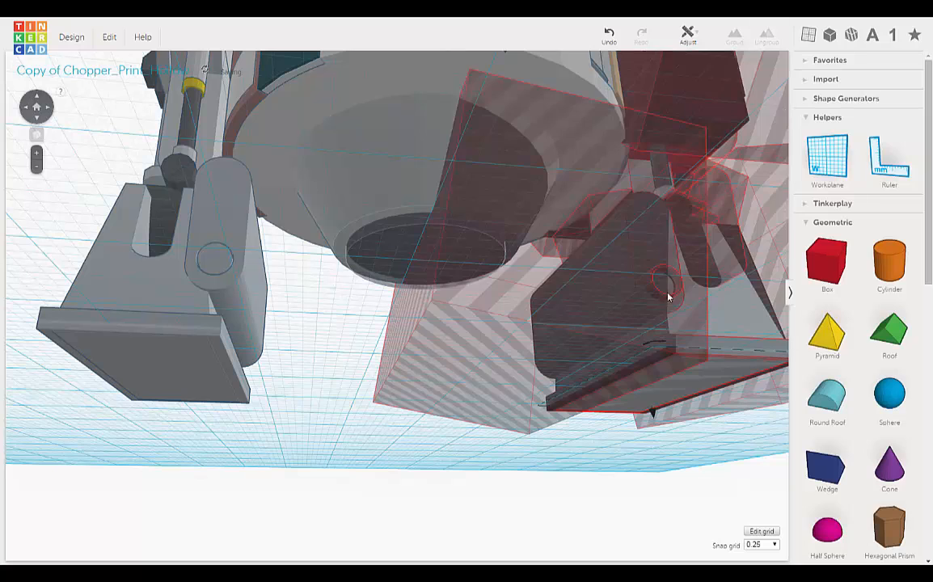
left_click(689, 347)
left_click(767, 35)
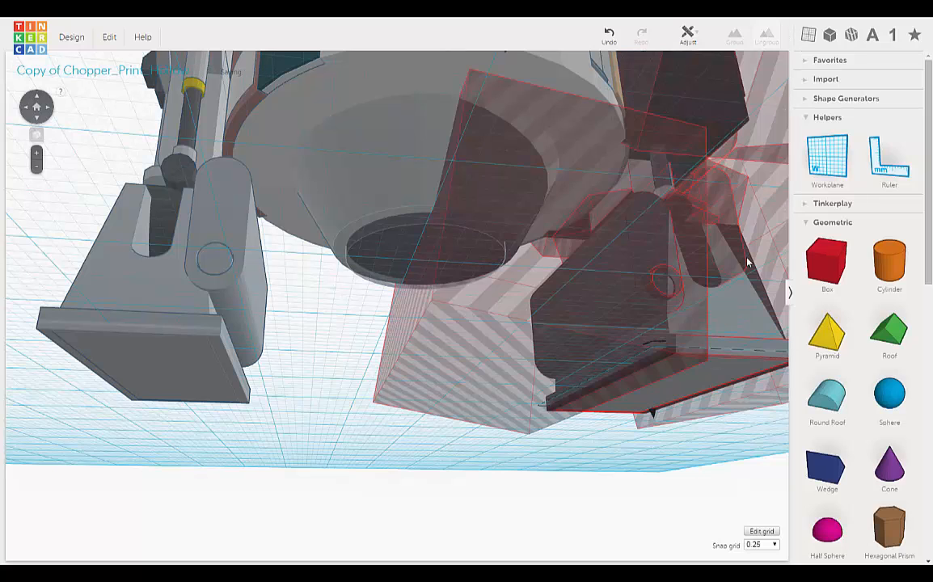
key("ctrl+z")
left_click(708, 352)
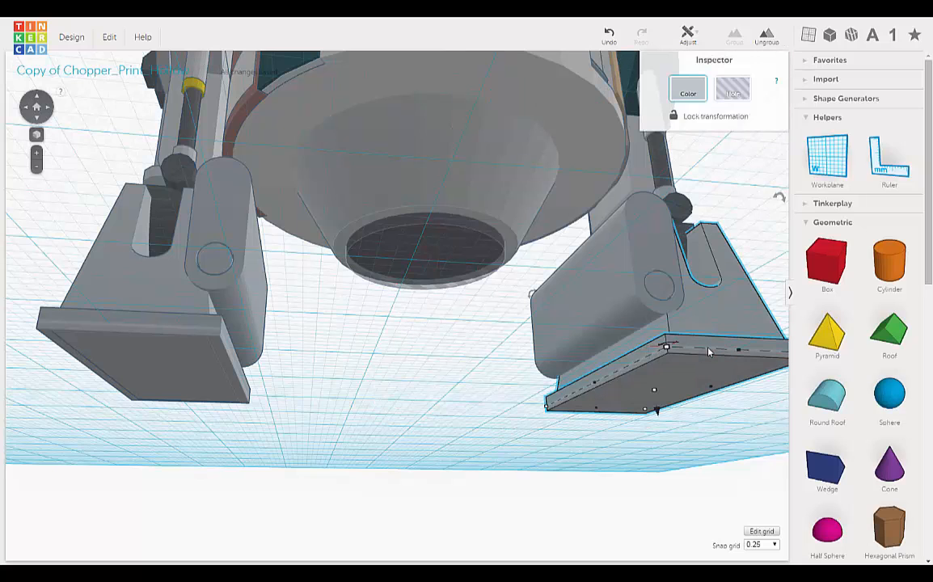
left_click(767, 35)
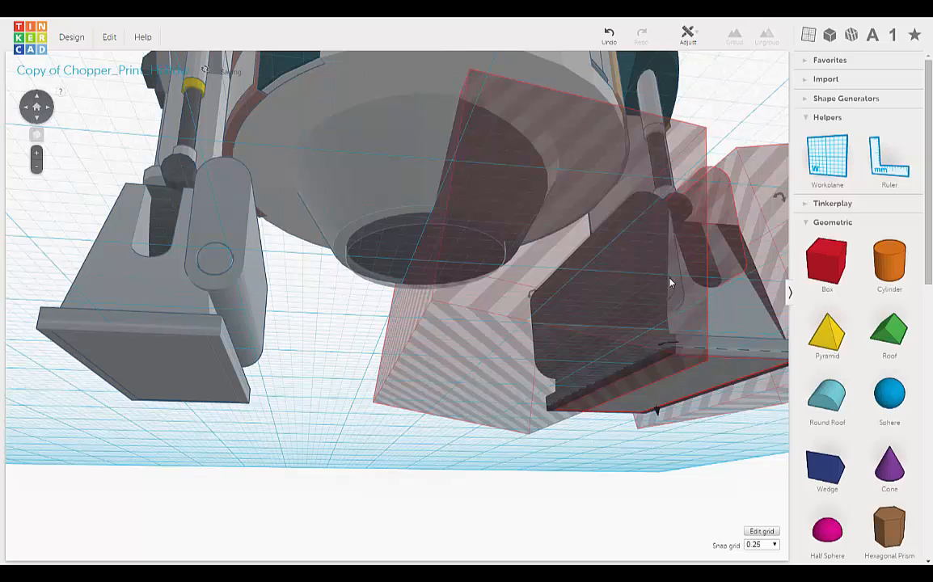
key("ctrl+z")
left_click(699, 344)
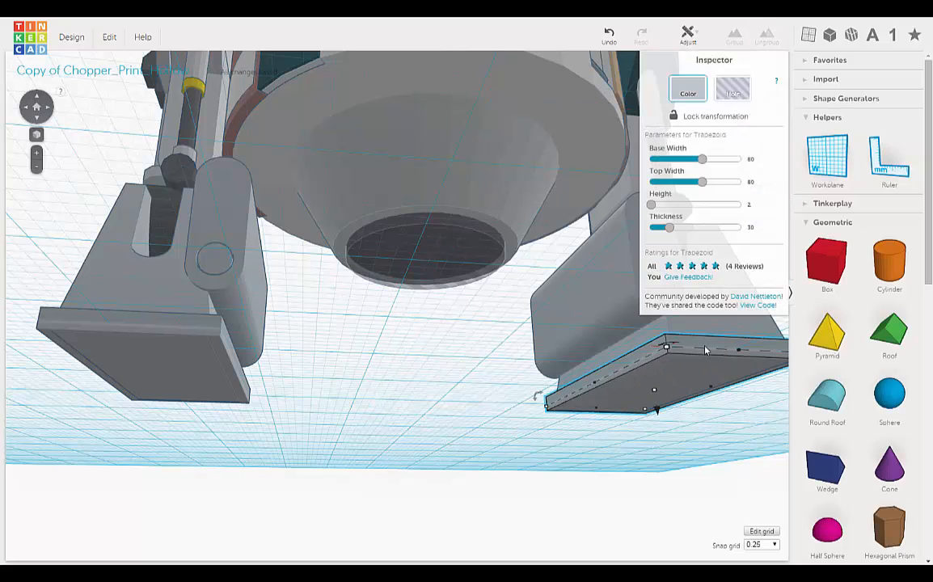
left_click(202, 327)
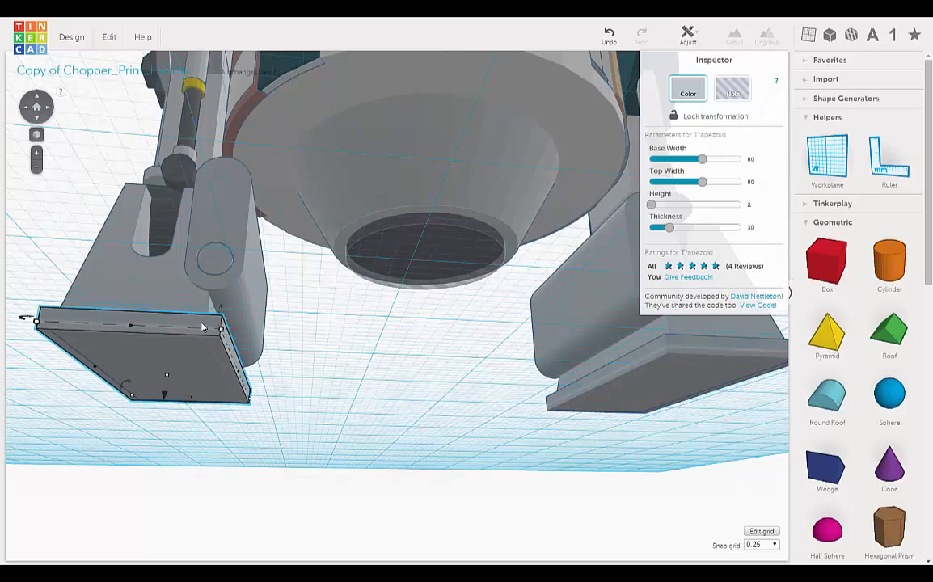
left_click(662, 370, "shift")
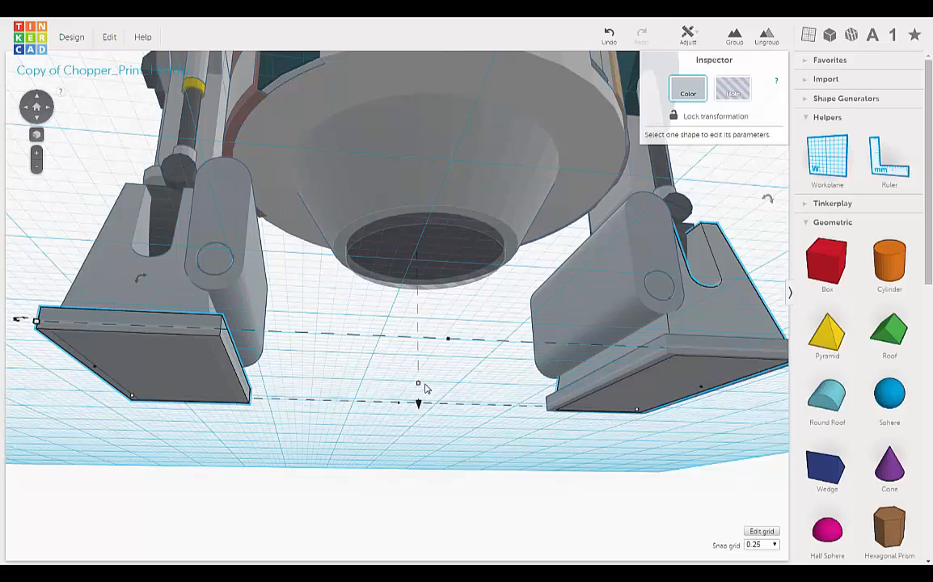
mouse_move(418, 386)
left_click(677, 442)
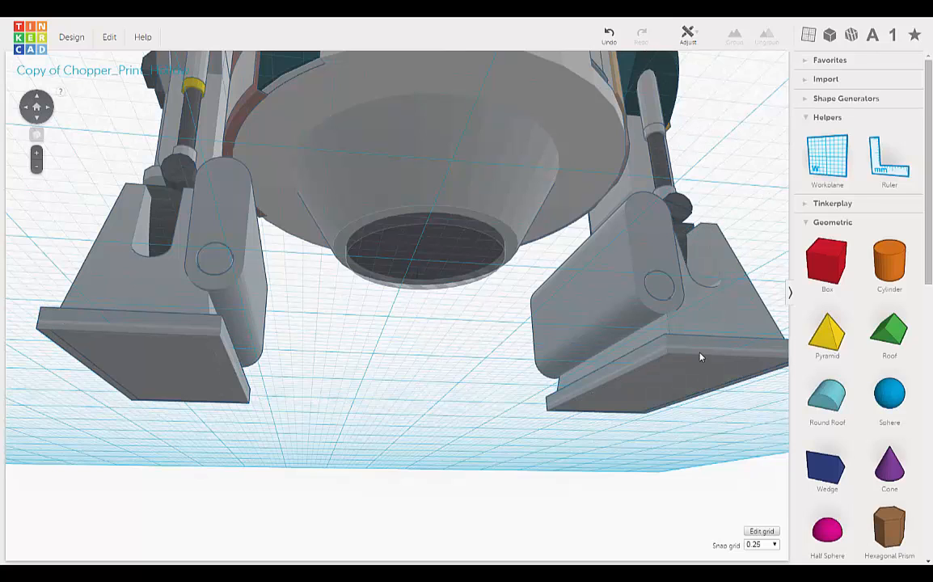
Step: Select the trapezoid base plates of both feet together and thicken them downward to slightly more than 1.86 mm
left_click(700, 356)
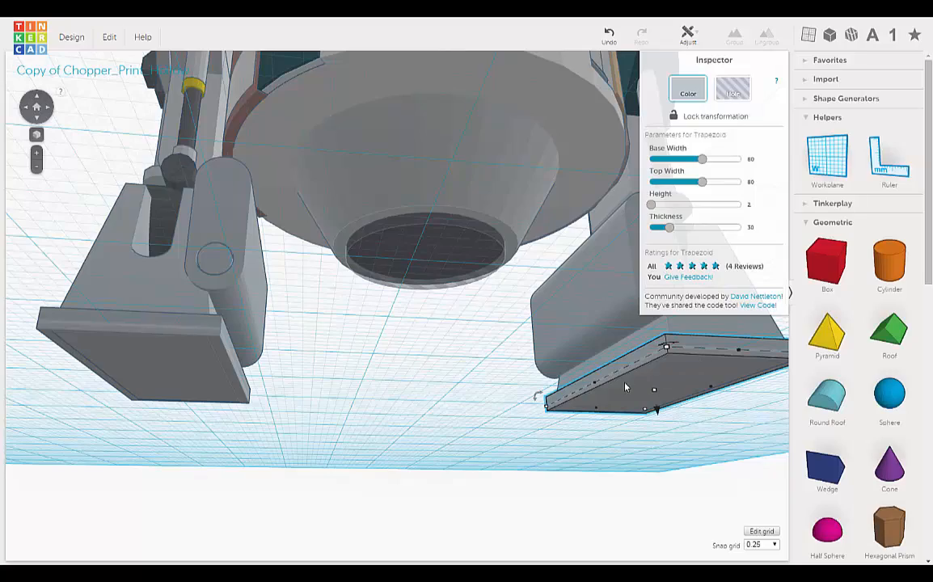
right_click_drag(624, 388, 232, 372)
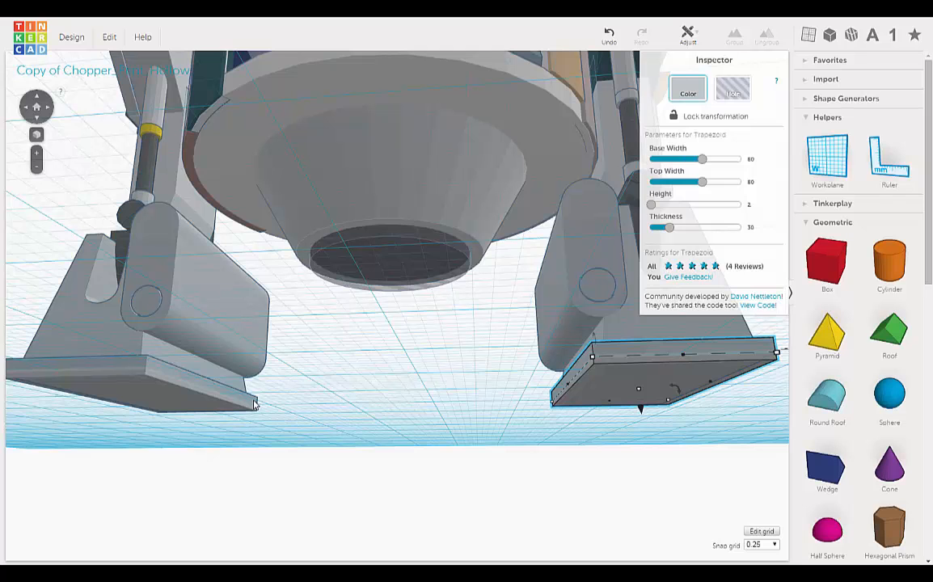
left_click(254, 404, "shift")
right_click_drag(377, 358, 411, 390)
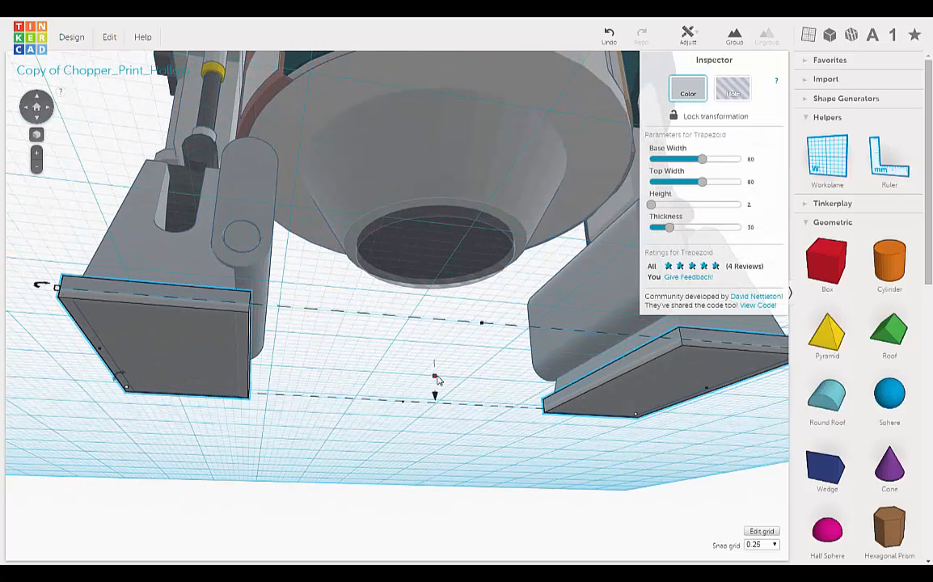
left_click_drag(436, 376, 437, 383)
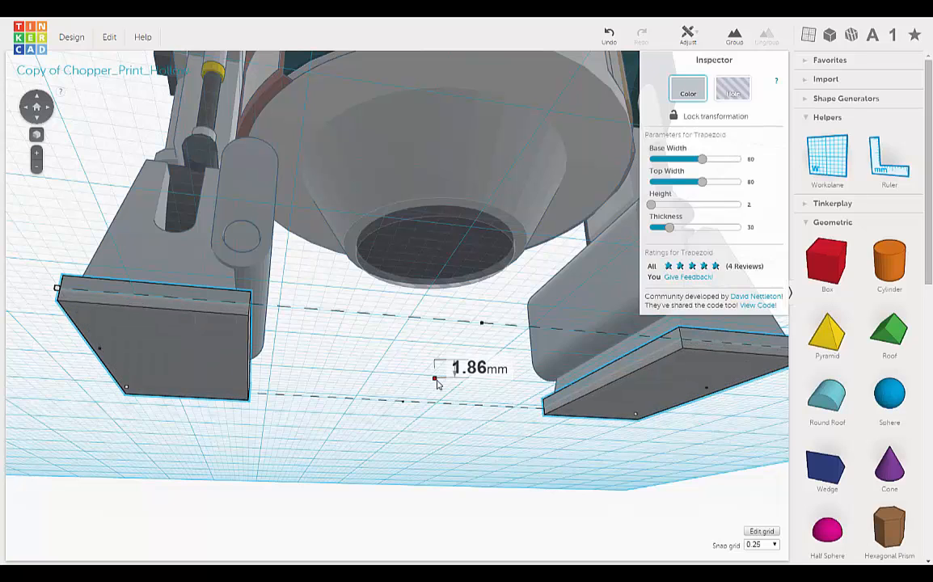
left_click_drag(436, 385, 437, 386)
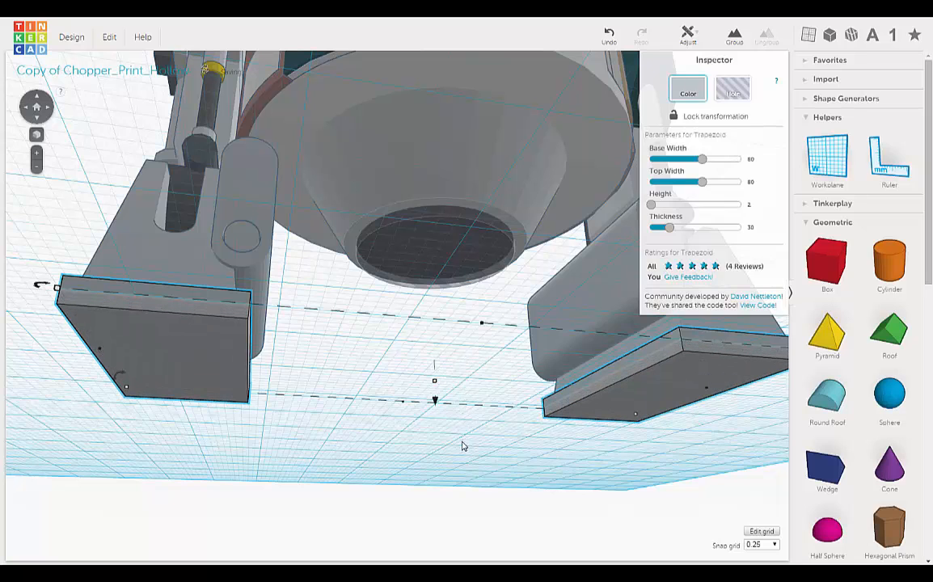
right_click_drag(462, 444, 462, 452)
left_click(344, 298)
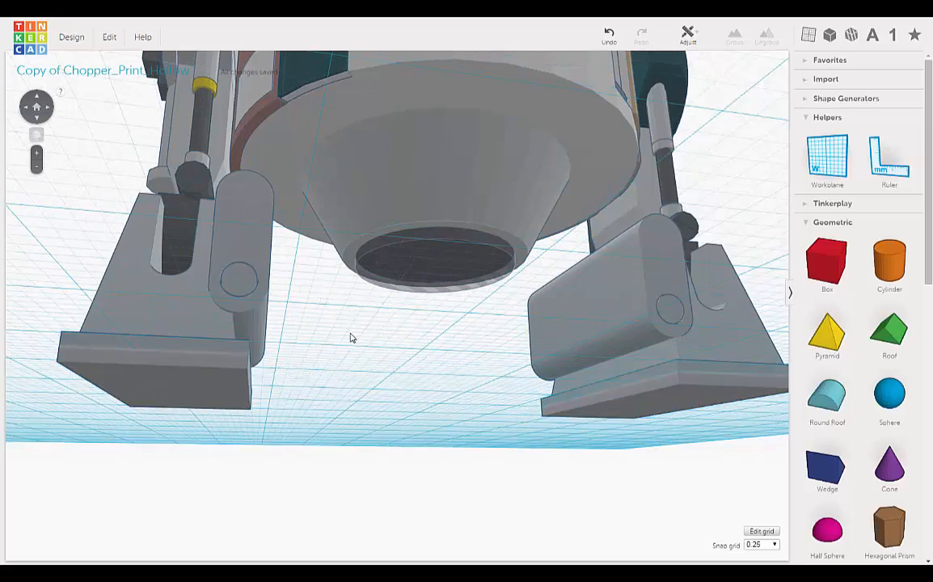
Step: Examine the thin dark rods and light-grey tubes of the leg's side pistons from several angles
right_click_drag(317, 303, 378, 370)
scroll(378, 370, "up", 6)
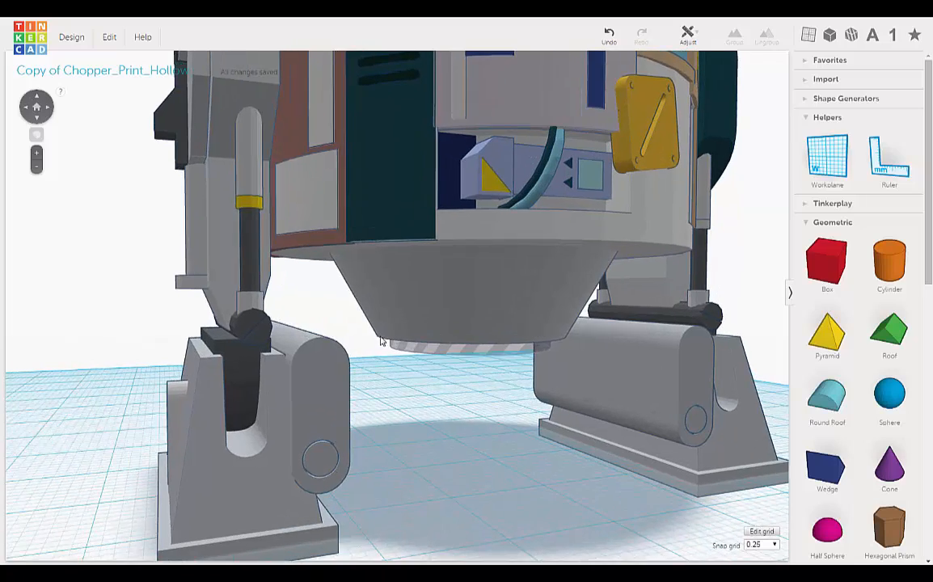
right_click_drag(370, 326, 584, 276)
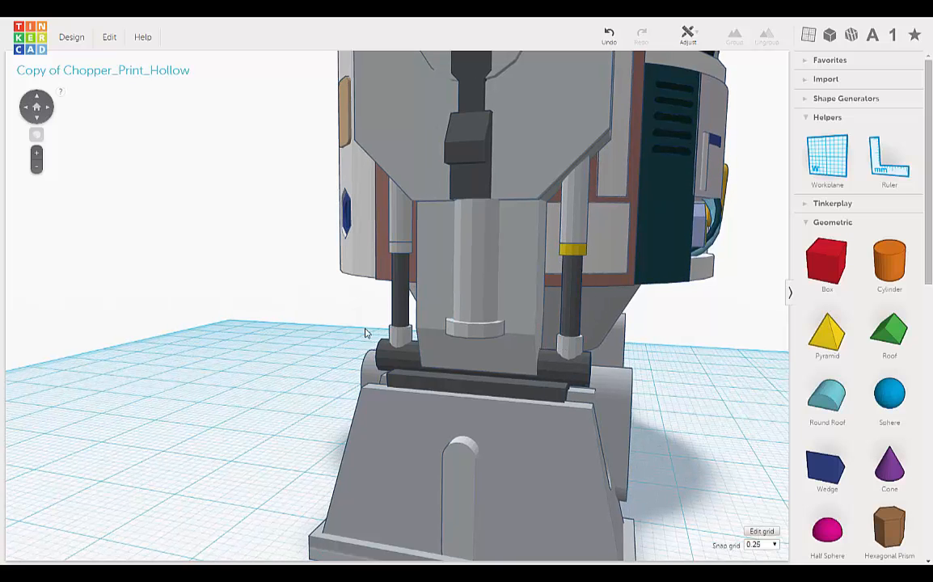
right_click_drag(264, 316, 441, 274)
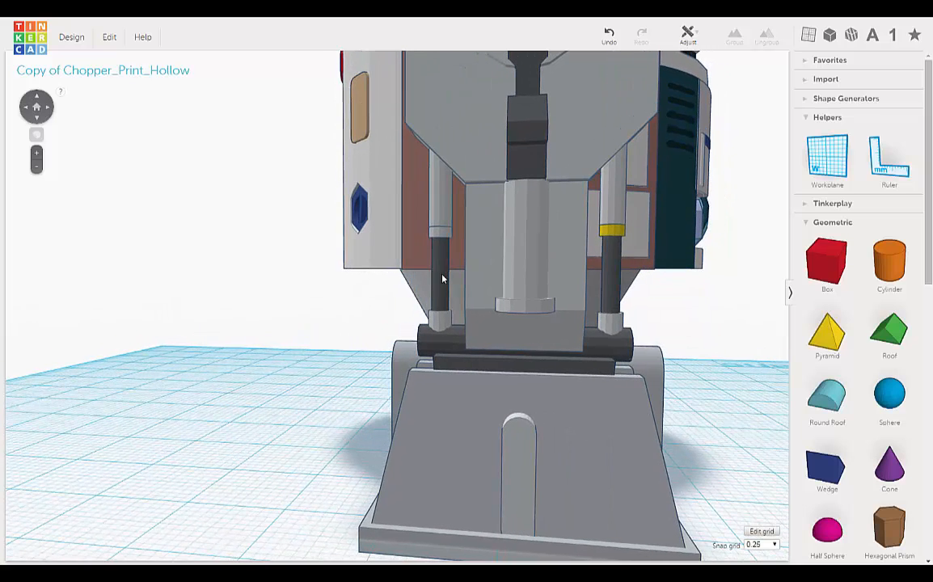
left_click(442, 278)
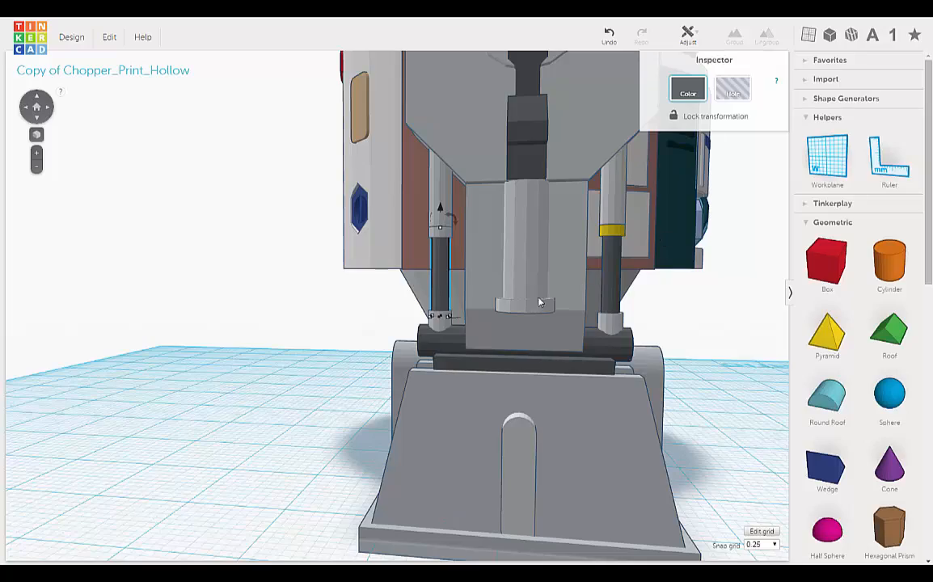
right_click_drag(205, 322, 575, 314)
right_click_drag(663, 245, 486, 350)
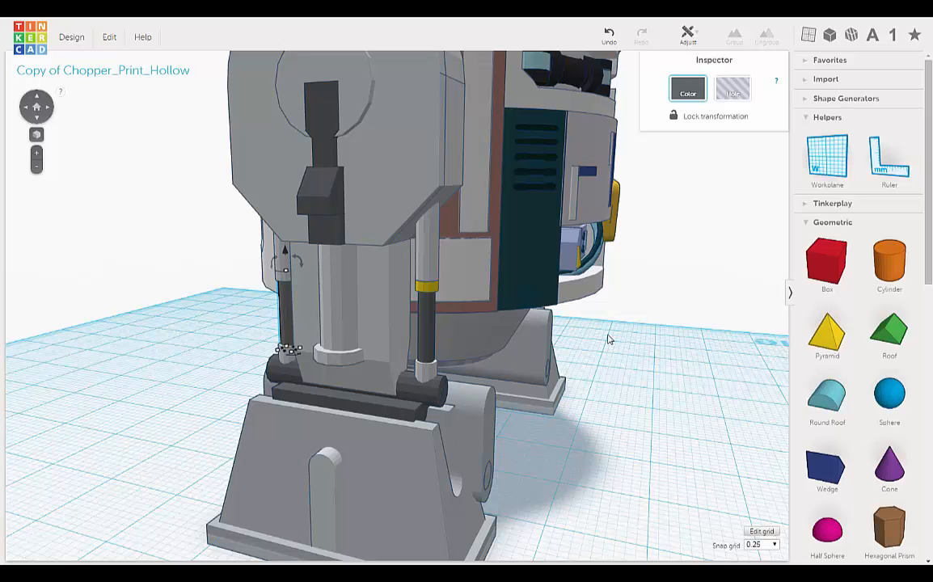
scroll(607, 339, "up", 2)
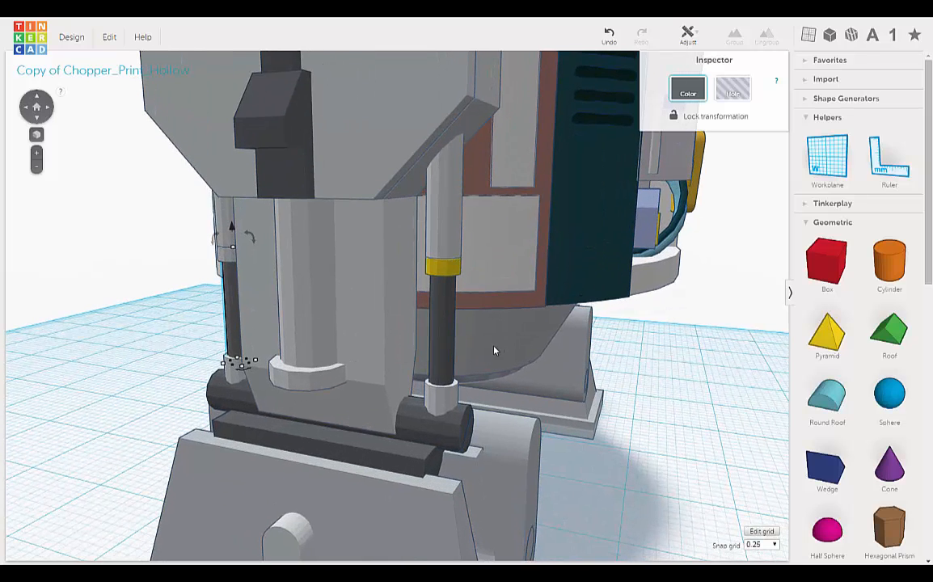
right_click_drag(499, 346, 493, 325)
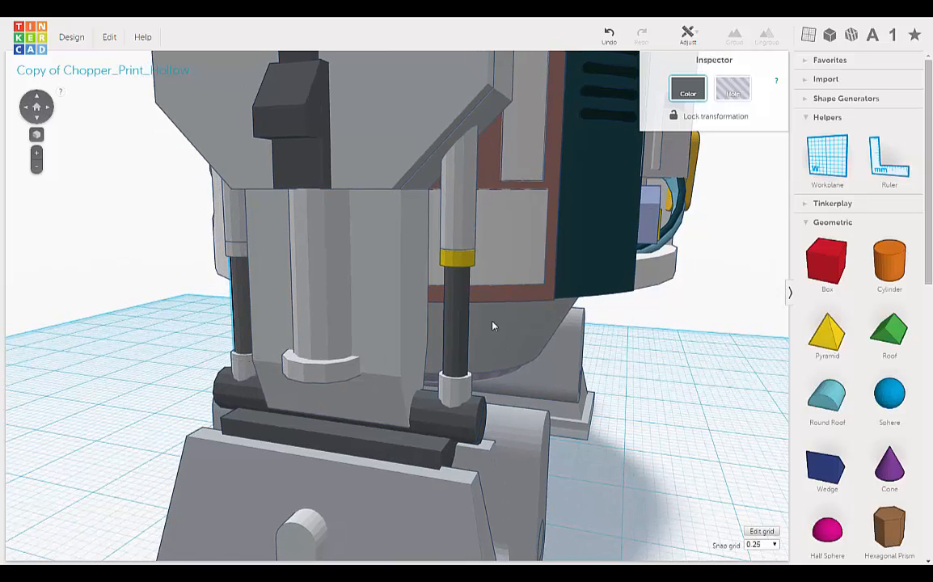
left_click(454, 224)
right_click_drag(460, 237, 381, 230)
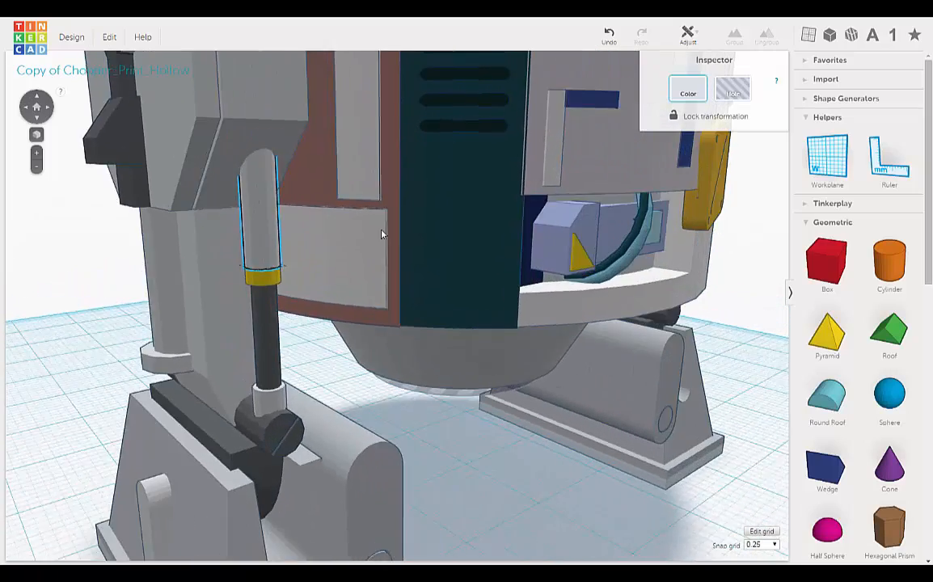